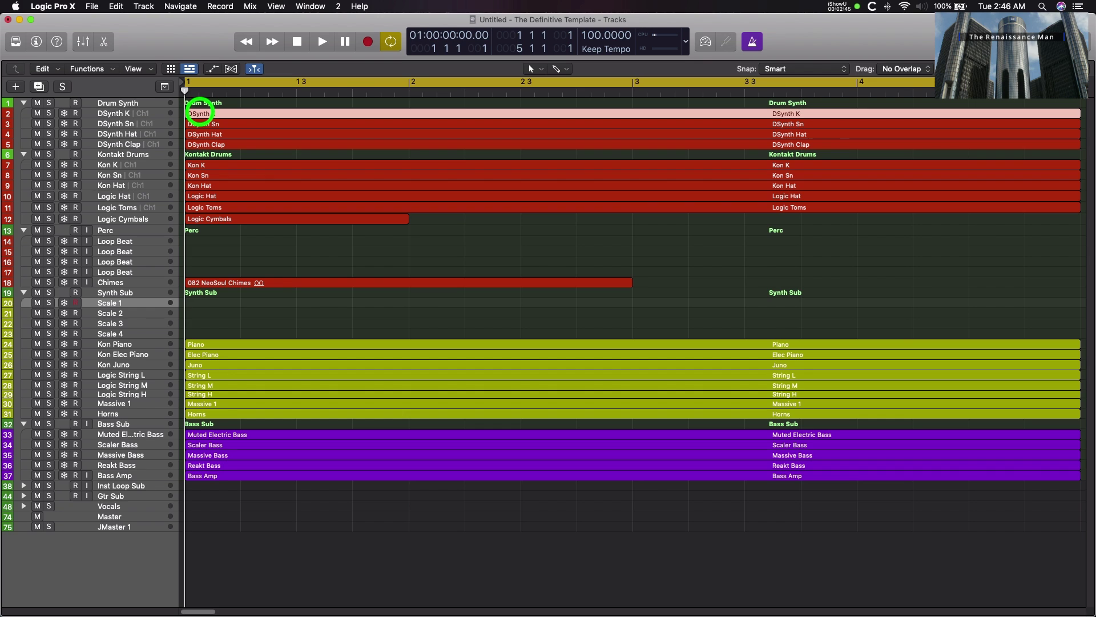
# Step: Open the DSynth K pattern in the Step Sequencer and review the patterns of the other drum tracks through Kon Hat
pyautogui.doubleClick(199, 111)
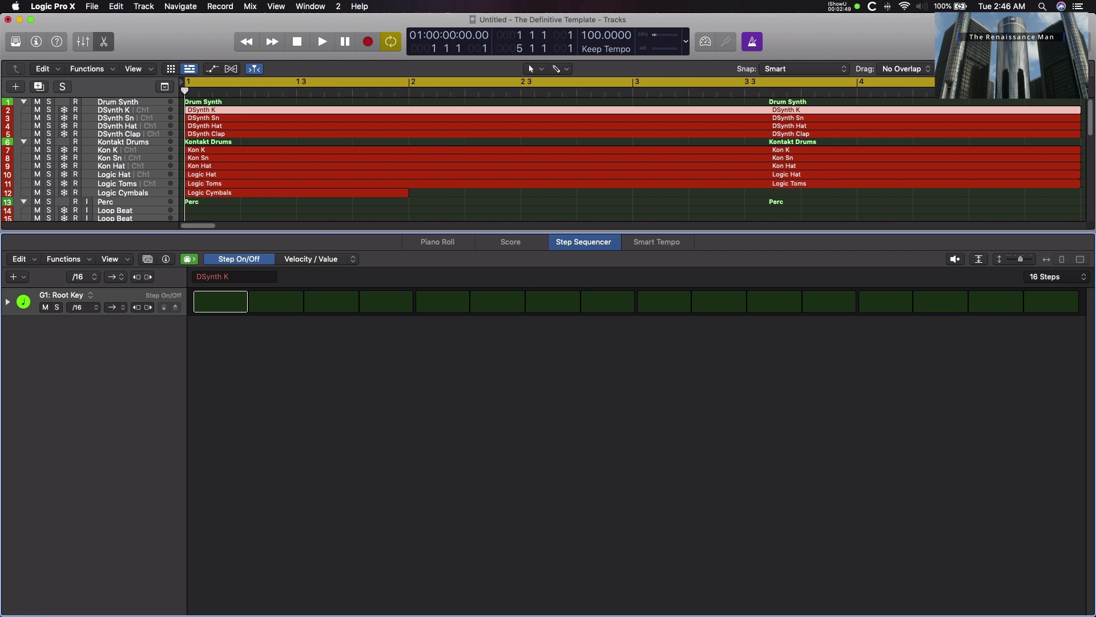
pyautogui.click(122, 118)
pyautogui.click(117, 126)
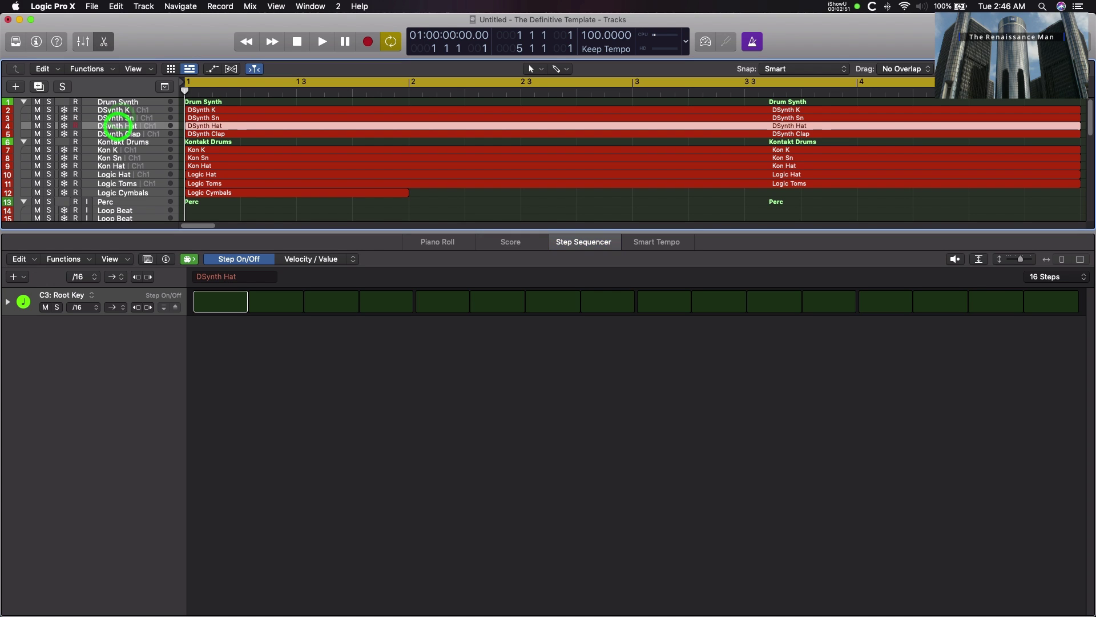
pyautogui.click(118, 134)
pyautogui.click(113, 150)
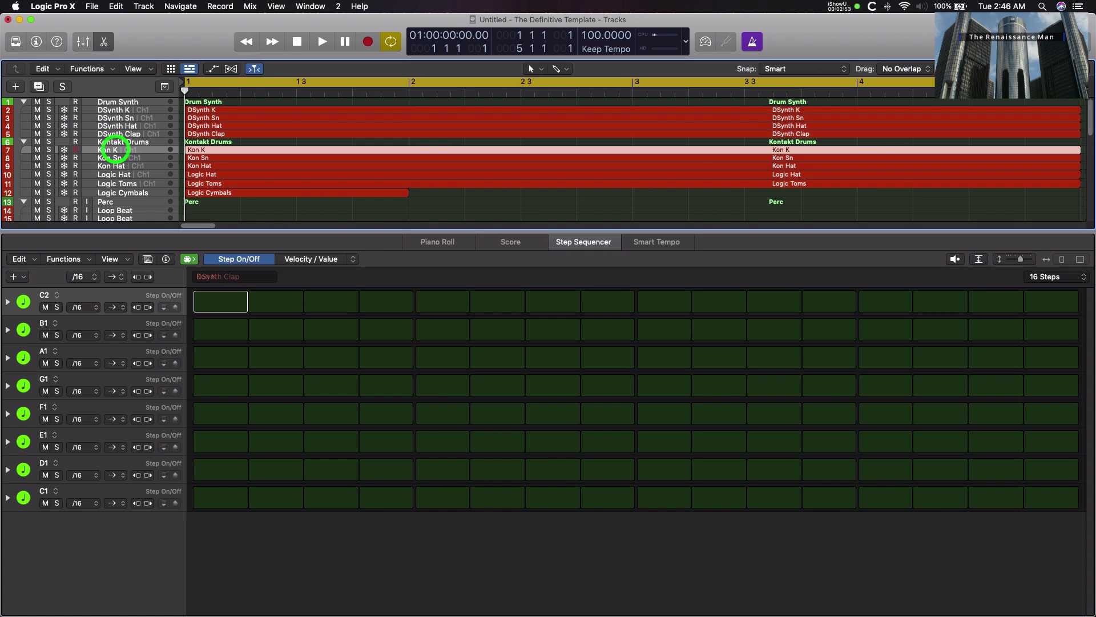
pyautogui.click(112, 158)
pyautogui.click(113, 165)
# Step: View the Kon Piano track's region in the Piano Roll, return to the DSynth K track and close the editor
pyautogui.scroll(-5, 114, 172)
pyautogui.click(114, 209)
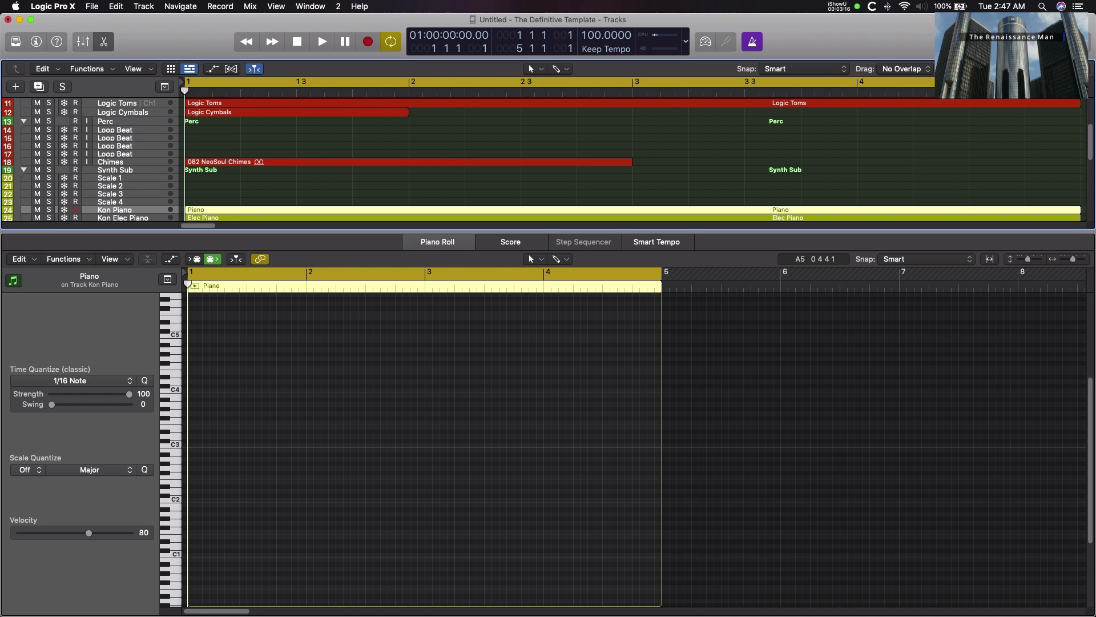
pyautogui.scroll(5, 634, 159)
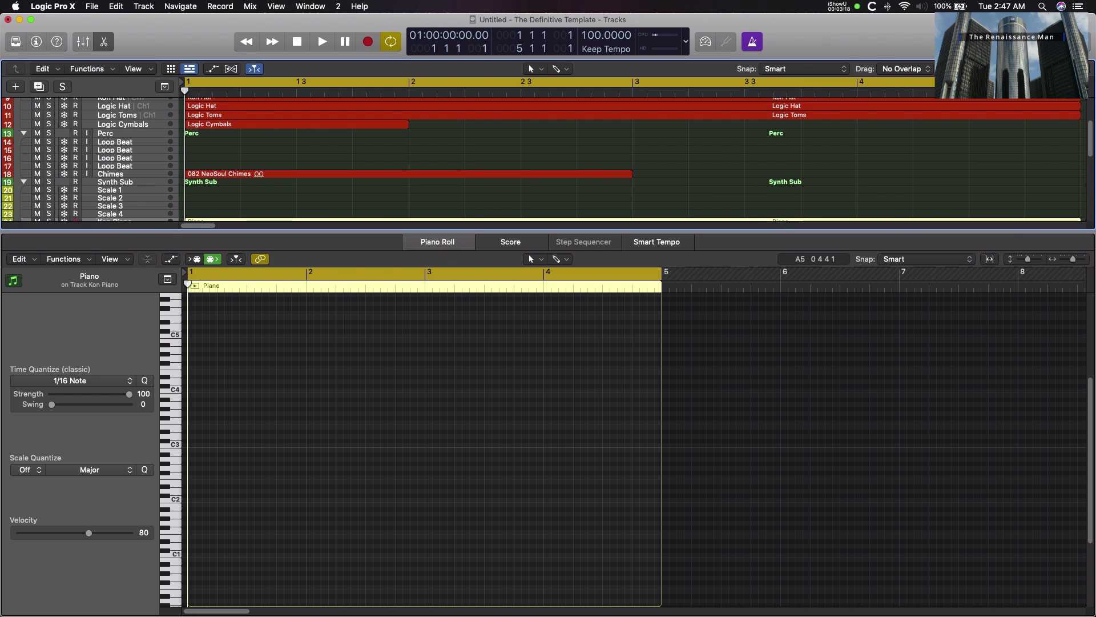
pyautogui.click(137, 110)
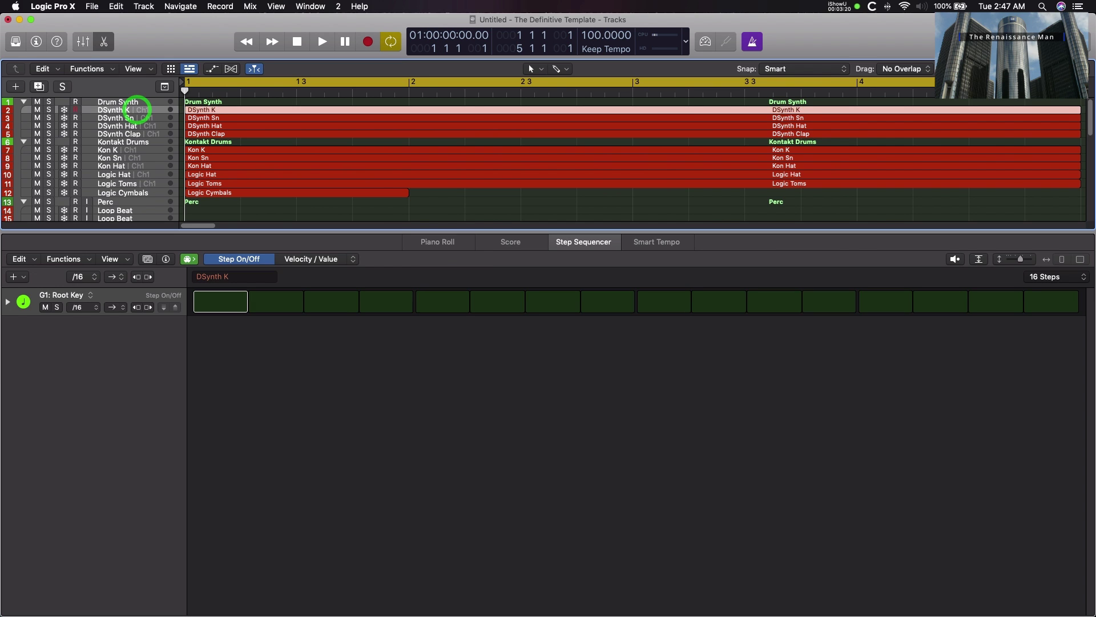
pyautogui.click(103, 41)
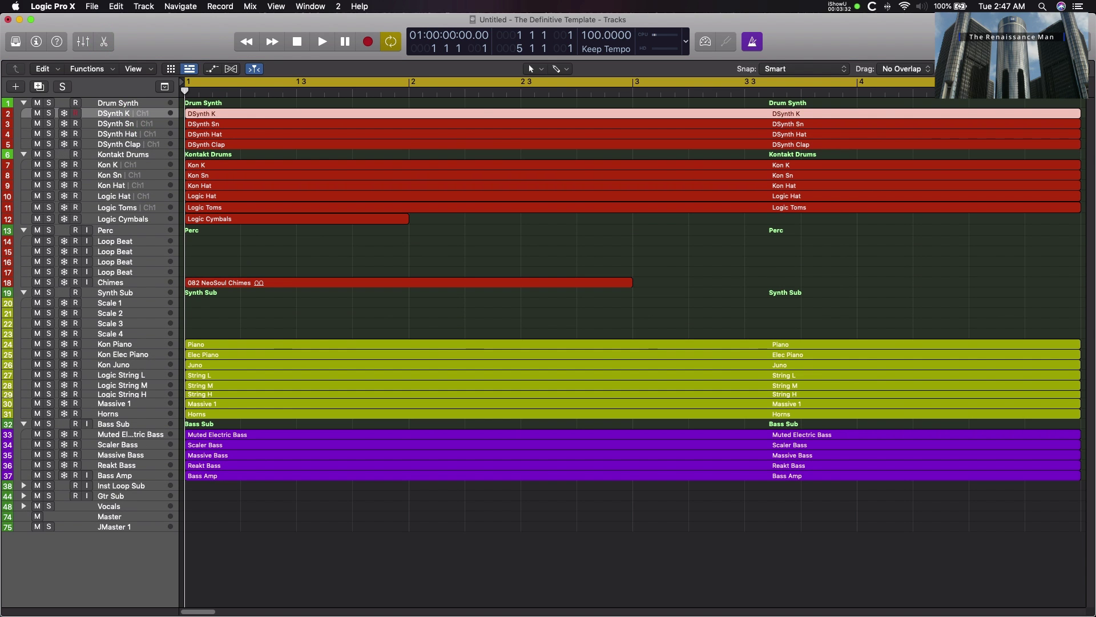
# Step: Check the region creation options on the first Loop Beat track and shrink the editor area to show more tracks
pyautogui.doubleClick(495, 110)
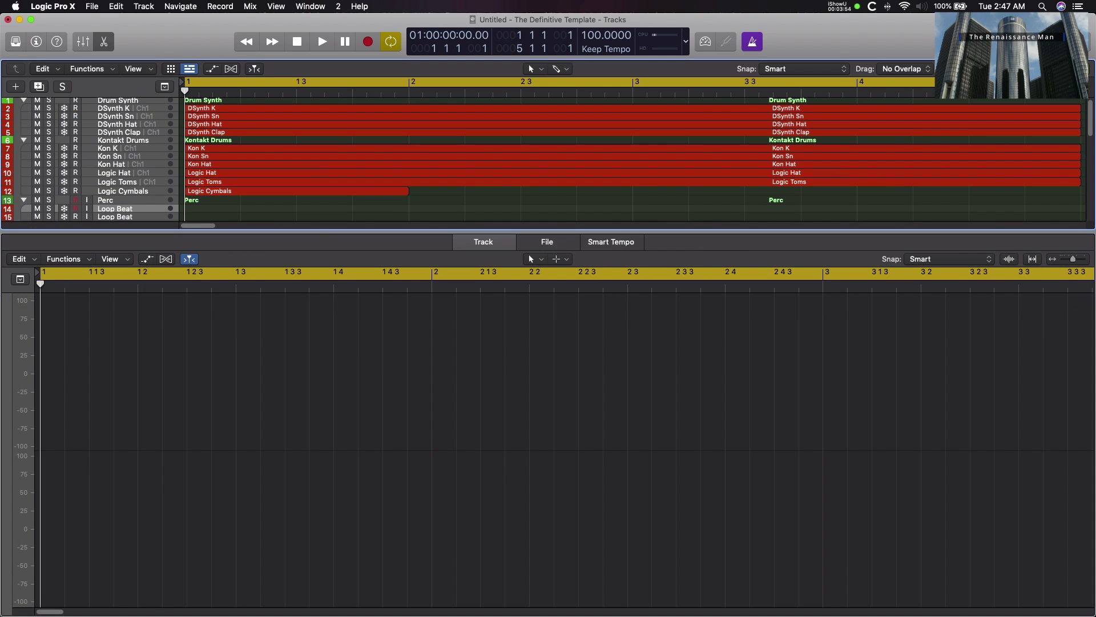
pyautogui.rightClick(196, 209)
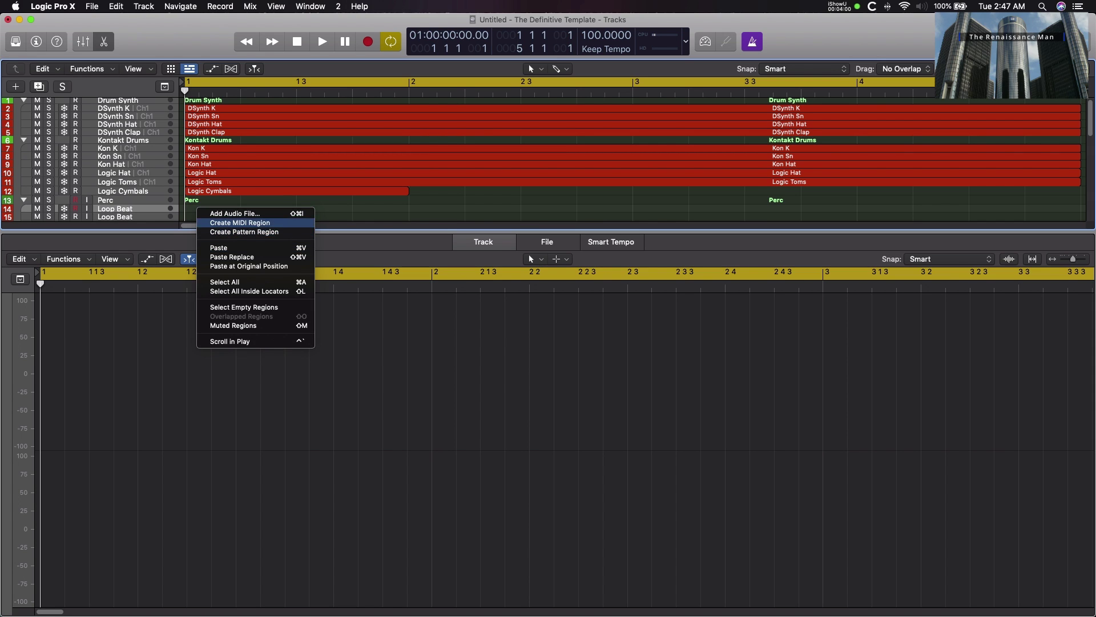
pyautogui.click(340, 211)
pyautogui.moveTo(340, 230); pyautogui.dragTo(339, 458)
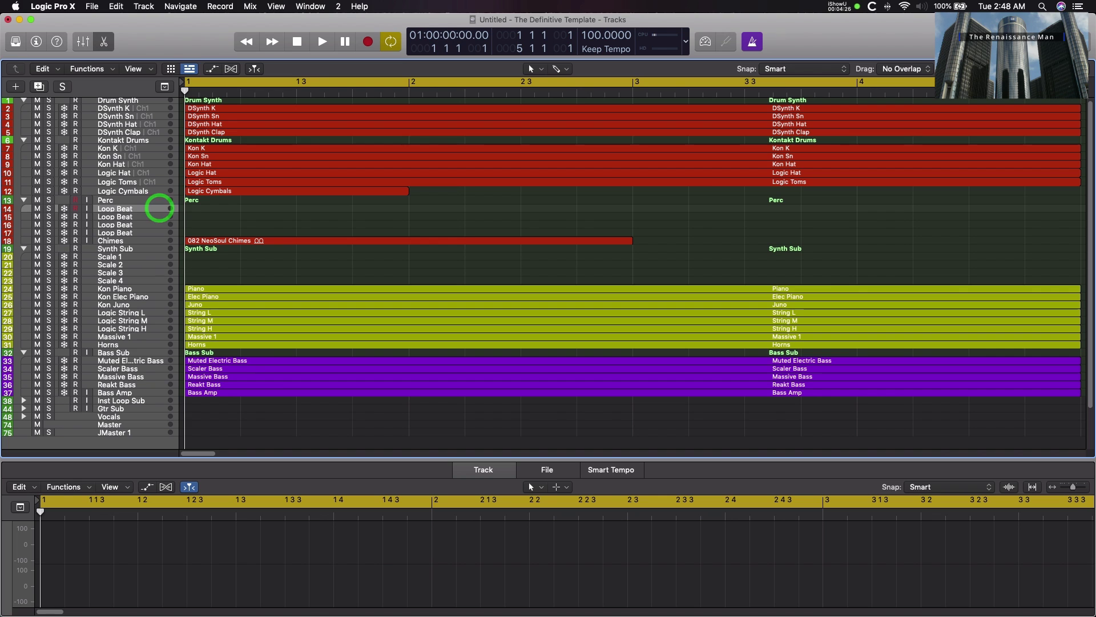
# Step: Move the playhead to the fourth beat of bar 4 and zoom the timeline in and back out around it
pyautogui.moveTo(220, 95); pyautogui.dragTo(1038, 107)
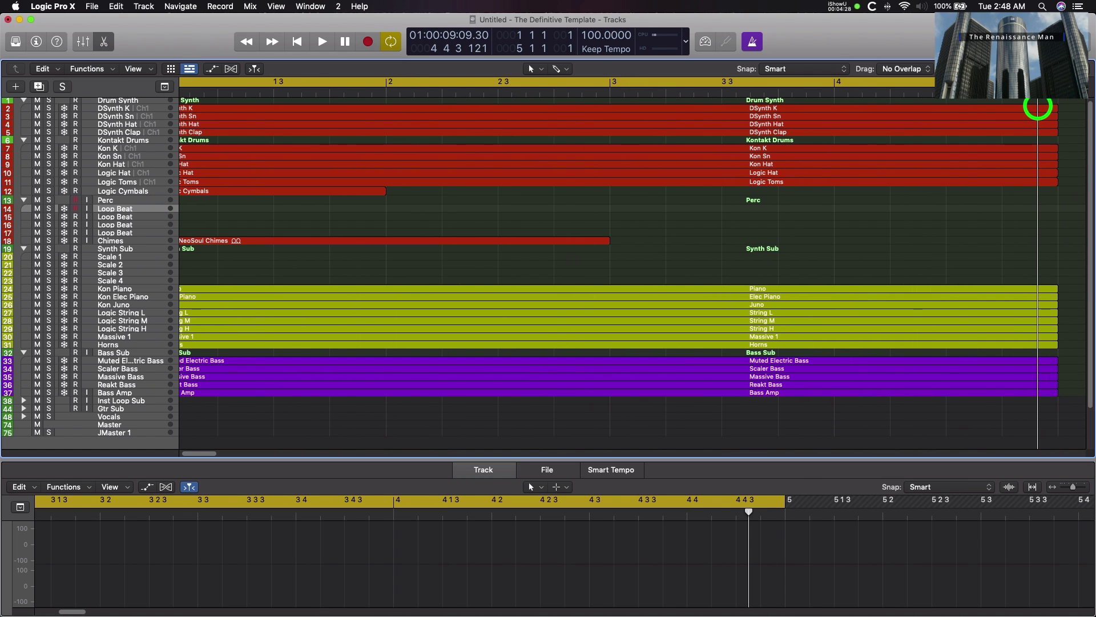
pyautogui.press('super+Right')
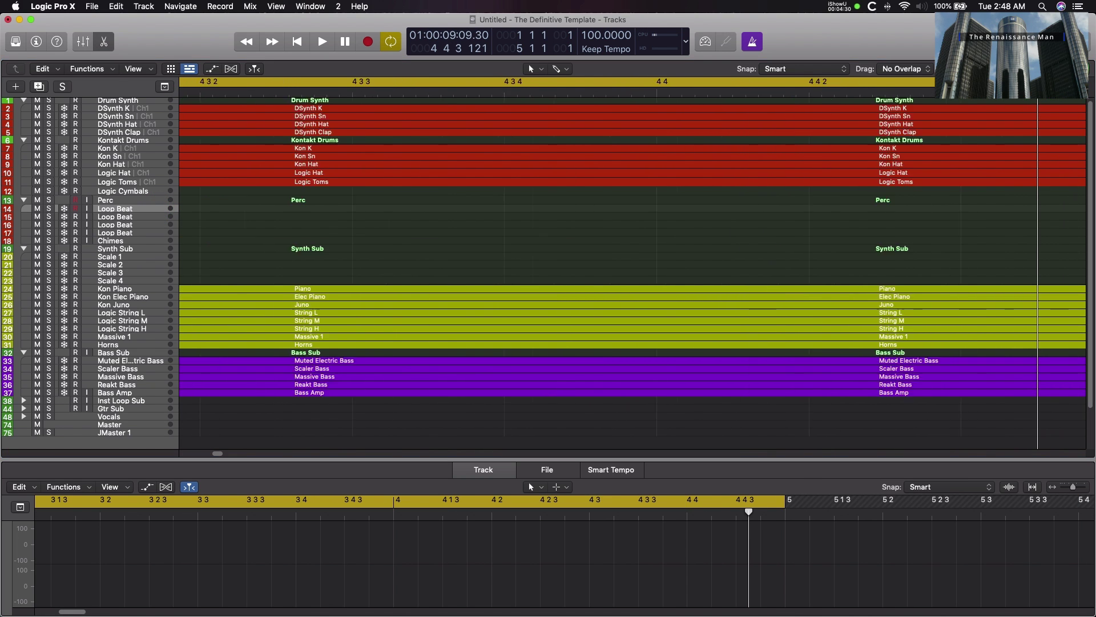
pyautogui.press('super+Left')
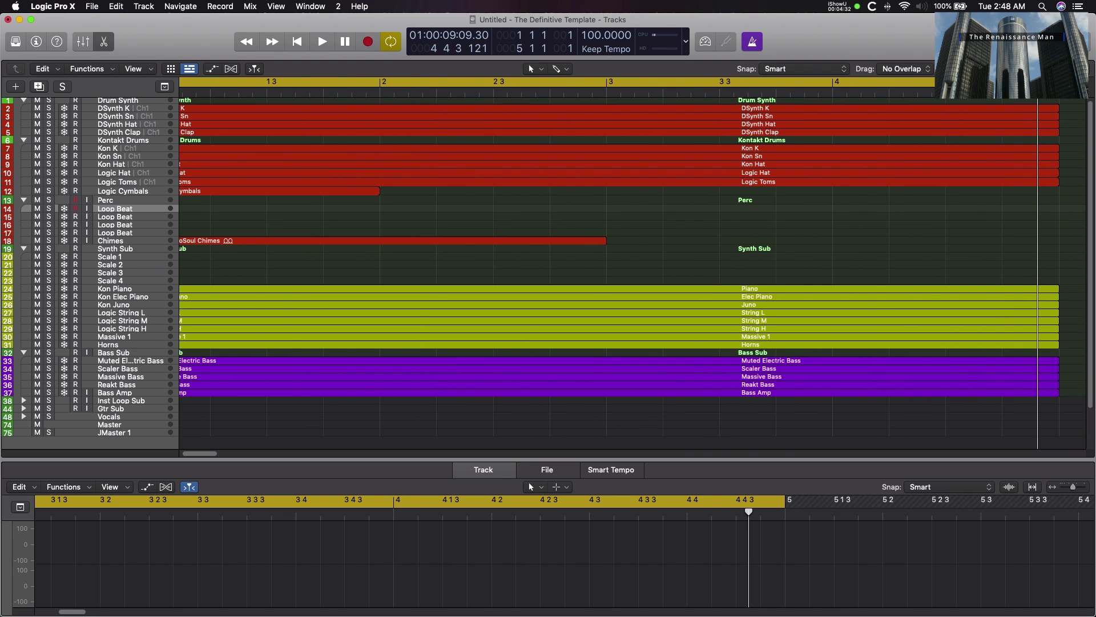
pyautogui.hscroll(-1, 631, 263)
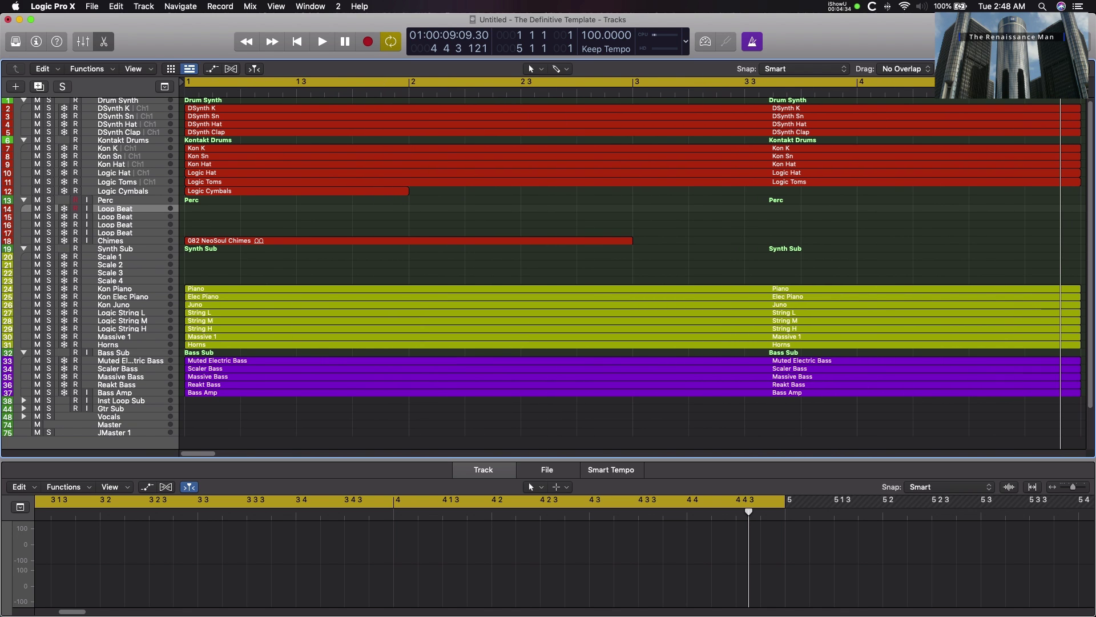
# Step: Play the project from the start, inspect the Logic Cymbals and NeoSoul Chimes regions, and stop playback
pyautogui.press('Return')
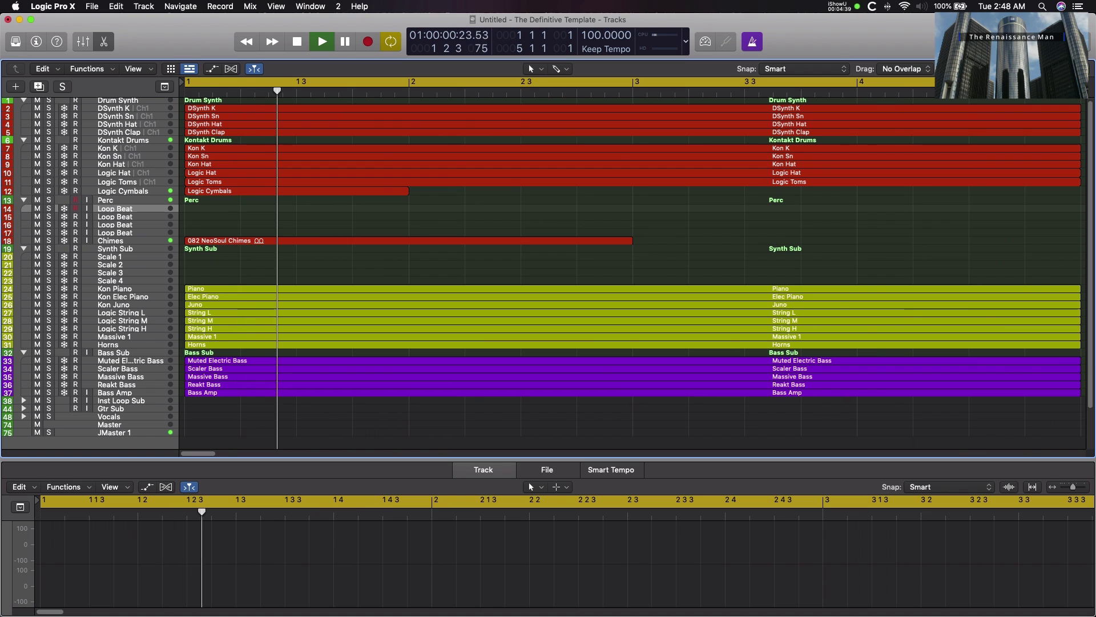
pyautogui.click(137, 191)
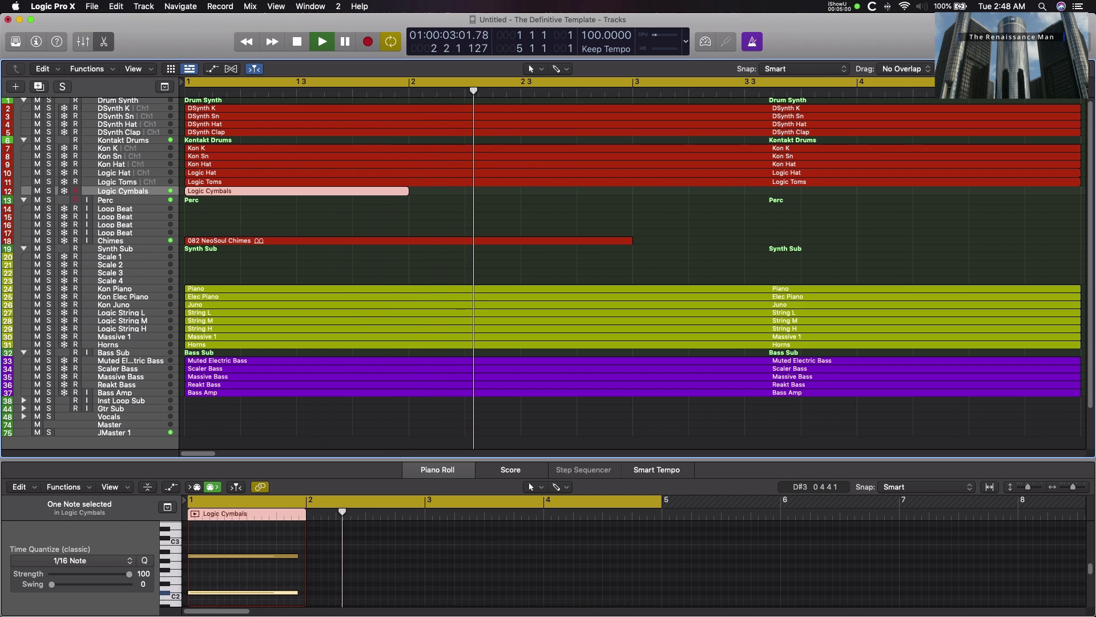
pyautogui.click(297, 239)
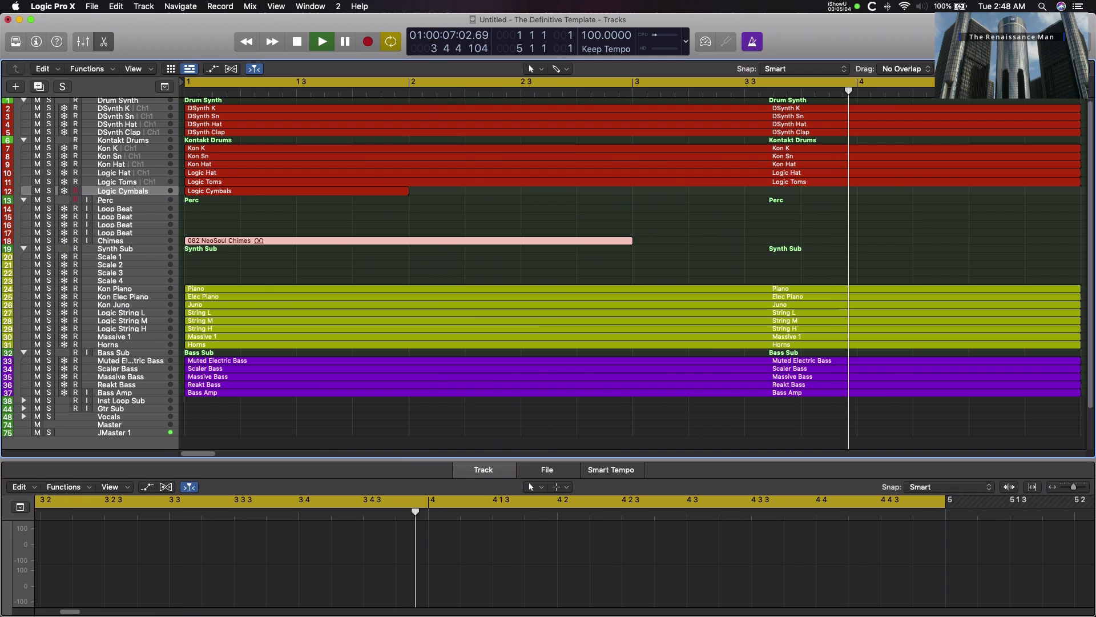
pyautogui.click(233, 208)
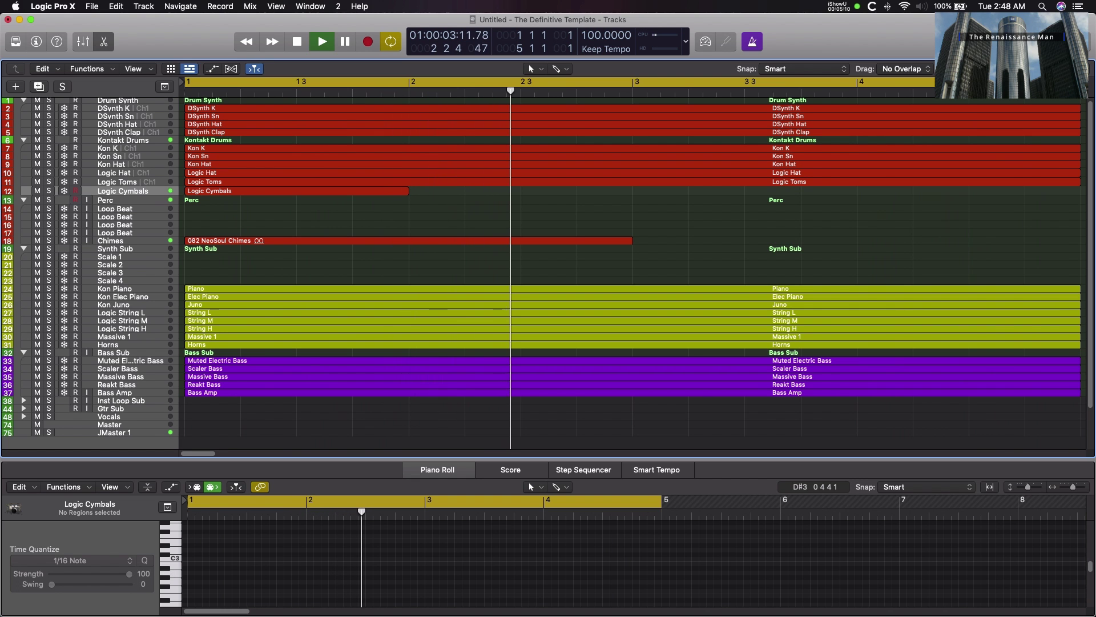
pyautogui.press('space')
# Step: Show the mixer and select the Drum Synth stack's channel strip
pyautogui.press('x')
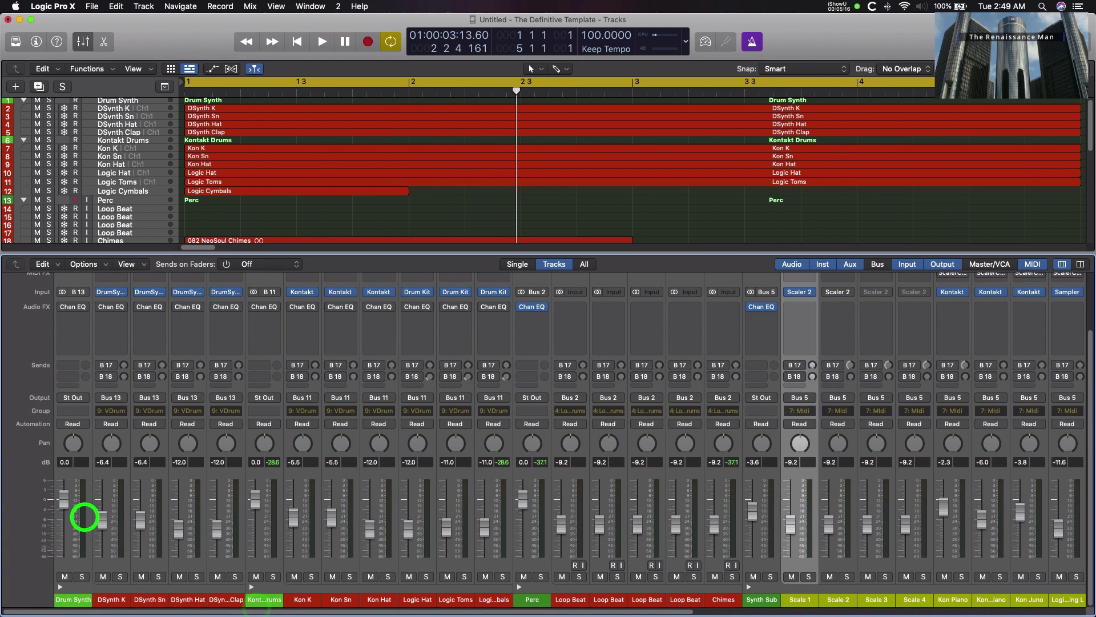
pyautogui.click(84, 516)
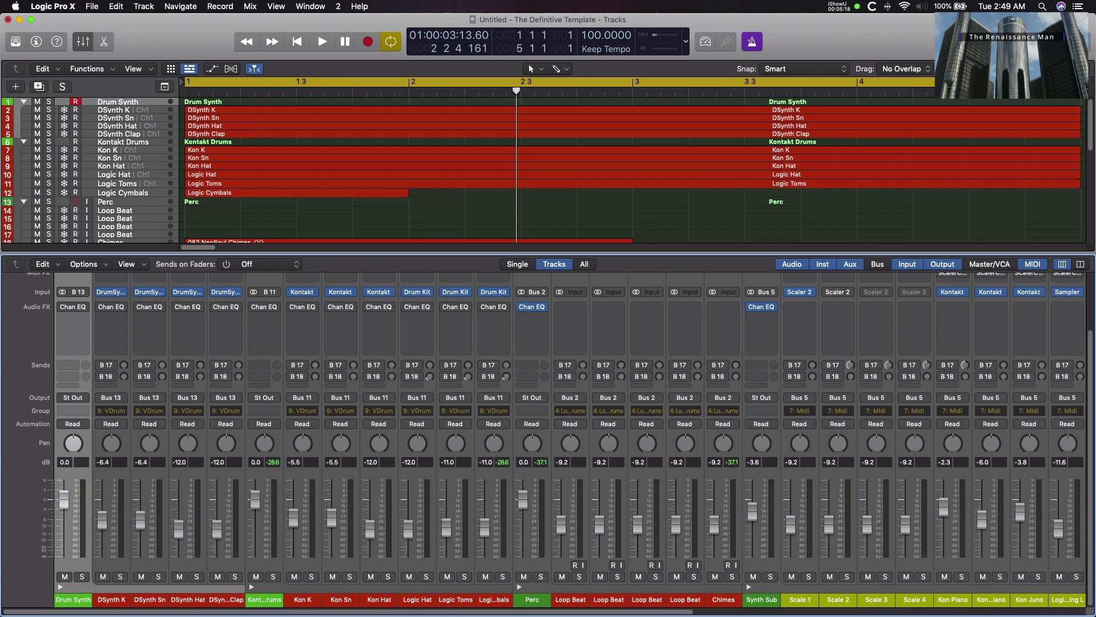
pyautogui.rightClick(104, 101)
pyautogui.click(84, 117)
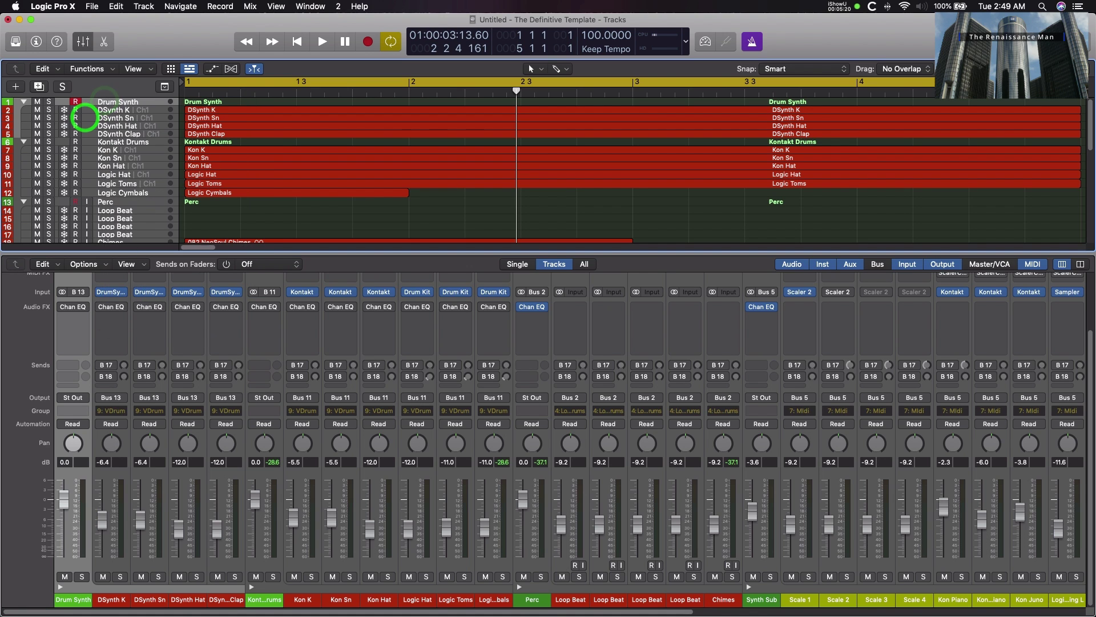
# Step: Select the four DSynth tracks, check the track stack options available for them, and reselect the Drum Synth stack
pyautogui.click(111, 110)
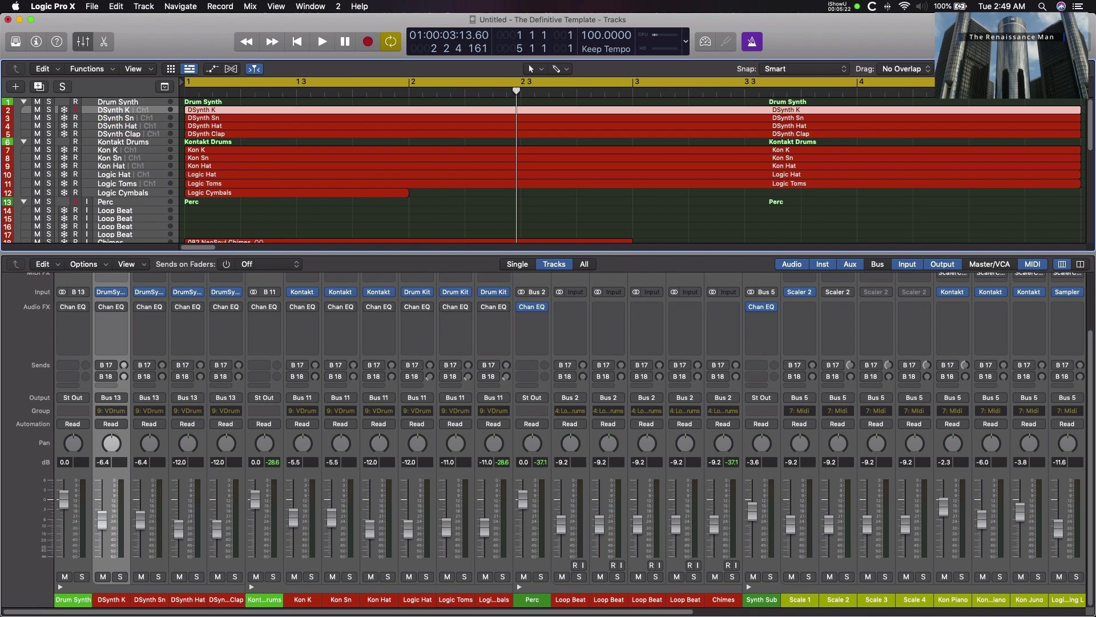
pyautogui.keyDown('shift'); pyautogui.click(109, 133); pyautogui.keyUp('shift')
pyautogui.rightClick(115, 117)
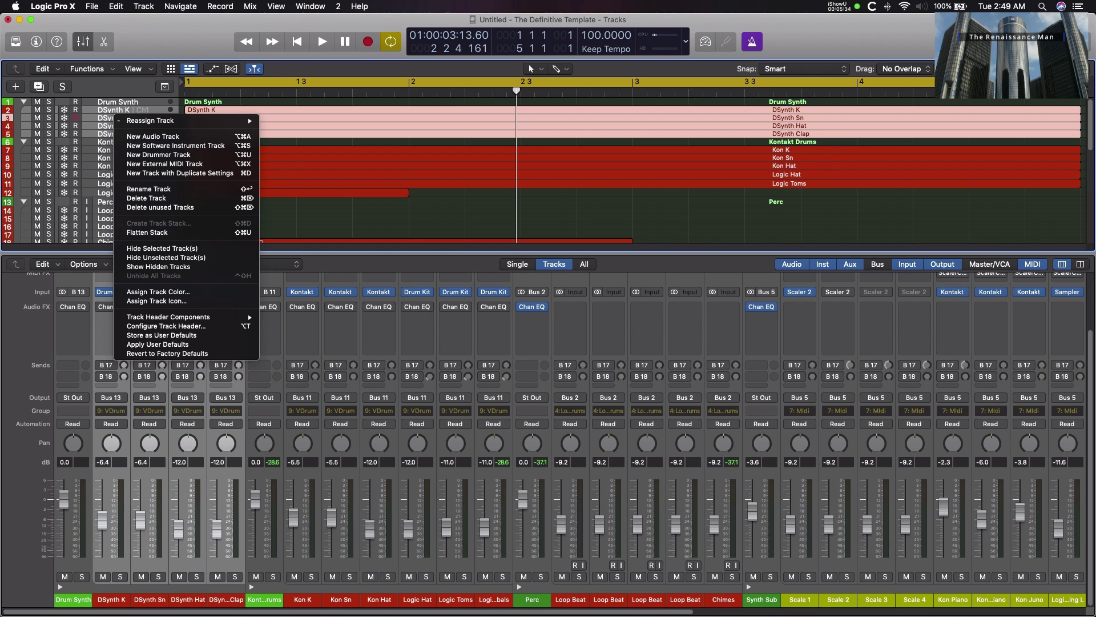
pyautogui.click(90, 118)
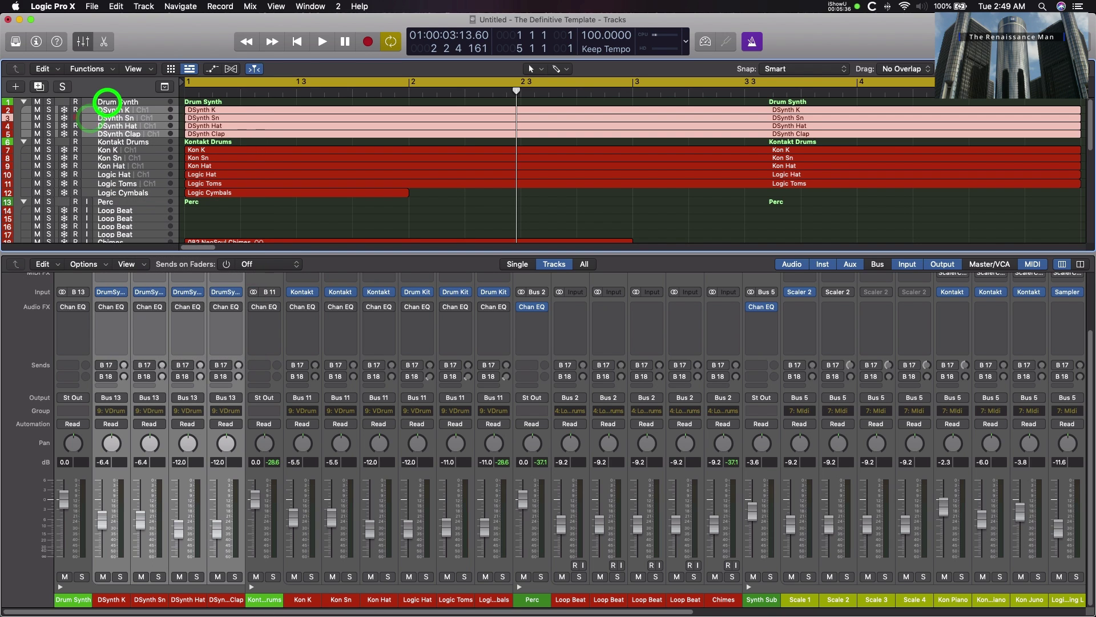
pyautogui.click(107, 102)
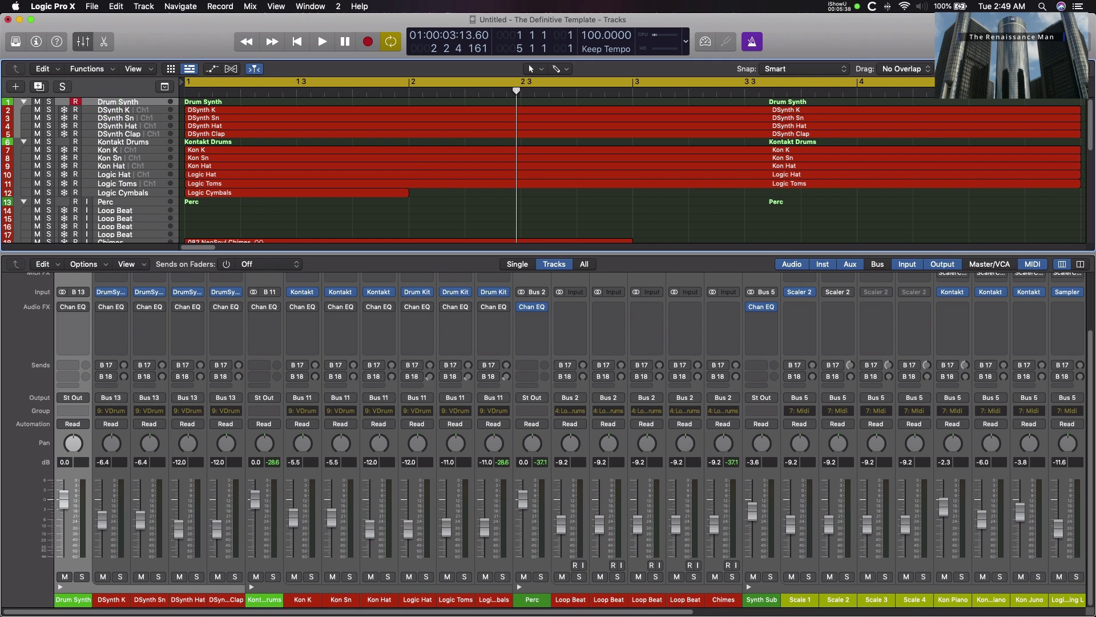
# Step: Collapse the Drum Synth, Kontakt Drums, Perc, Synth Sub and Bass Sub track stacks
pyautogui.click(23, 101)
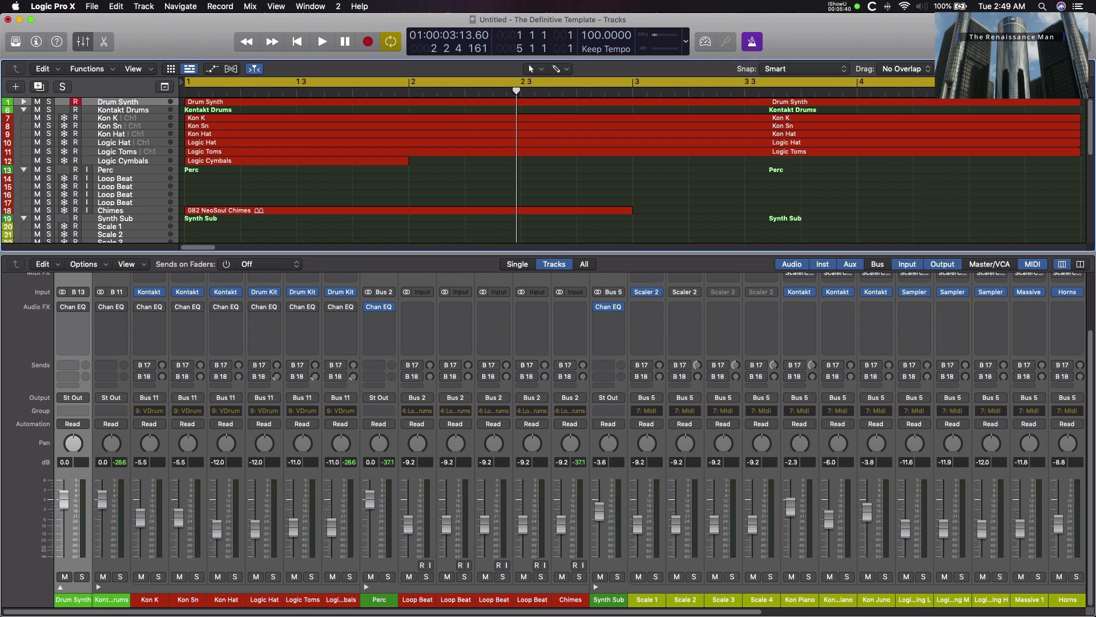
pyautogui.click(24, 101)
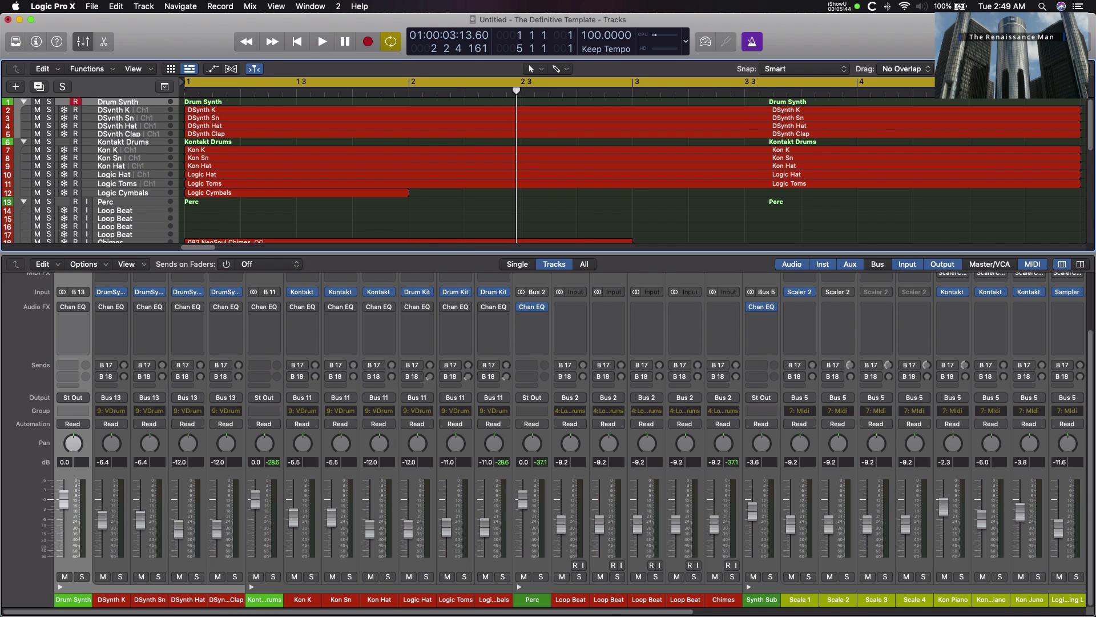
pyautogui.click(24, 142)
pyautogui.click(23, 102)
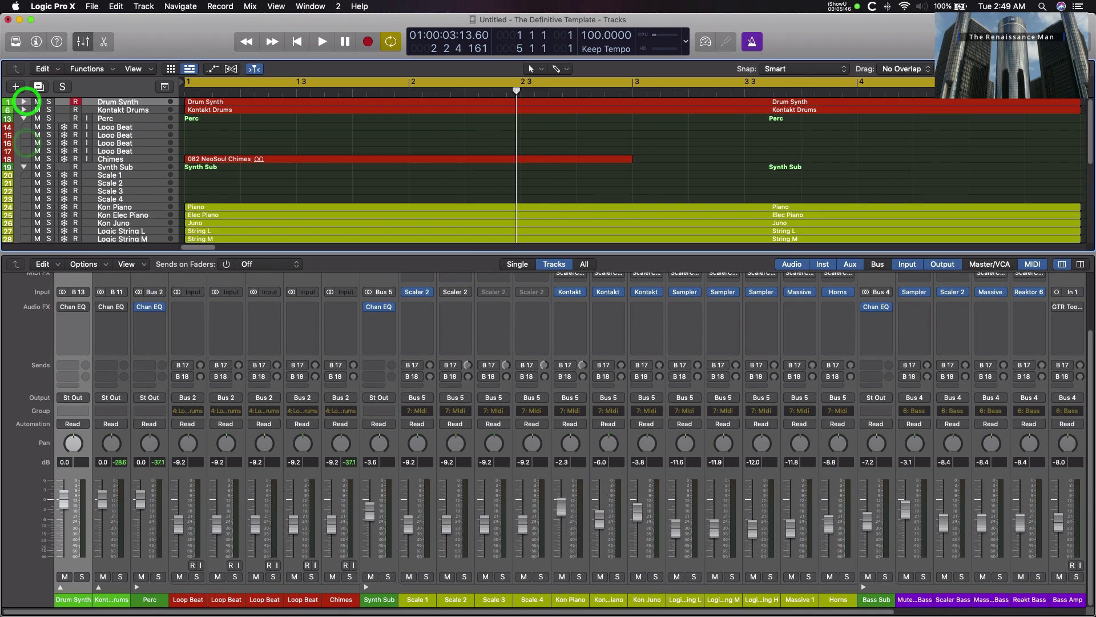
pyautogui.click(24, 117)
pyautogui.click(24, 125)
pyautogui.click(23, 134)
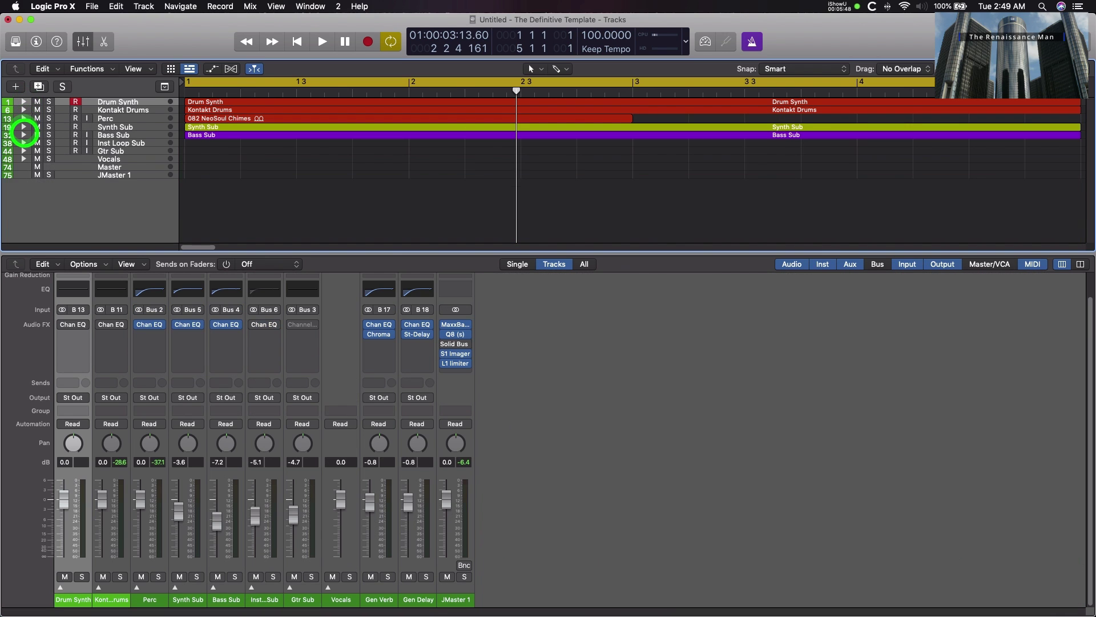
# Step: Hide the mixer and expand the Drum Synth, Kontakt Drums and Perc track stacks
pyautogui.click(657, 388)
pyautogui.press('Down')
pyautogui.press('Down')
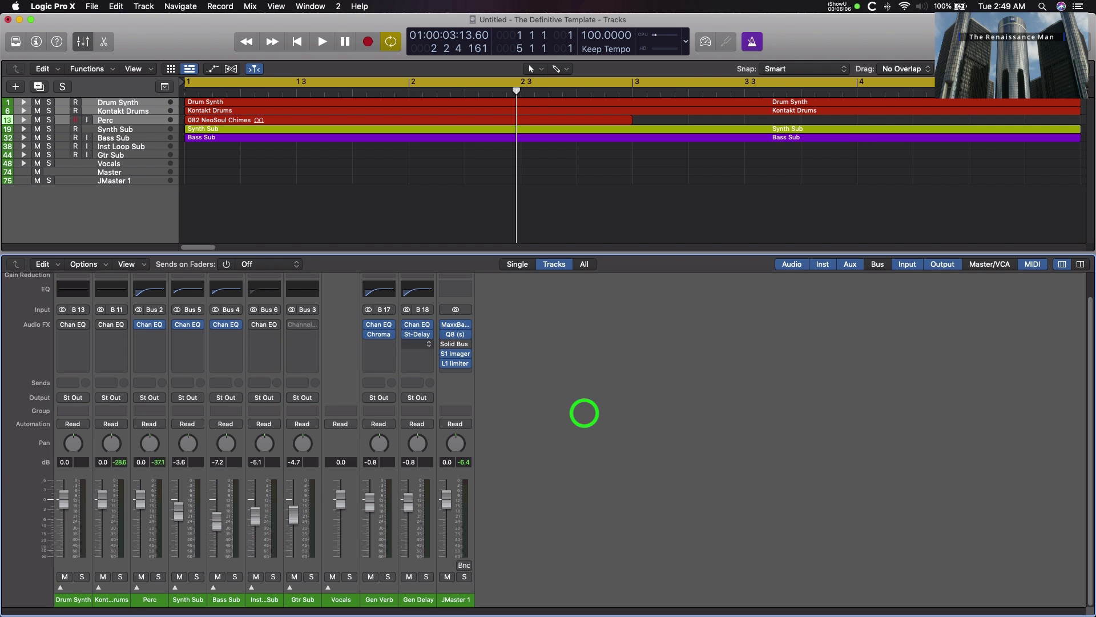
pyautogui.click(83, 41)
pyautogui.click(23, 102)
pyautogui.click(23, 141)
pyautogui.click(22, 201)
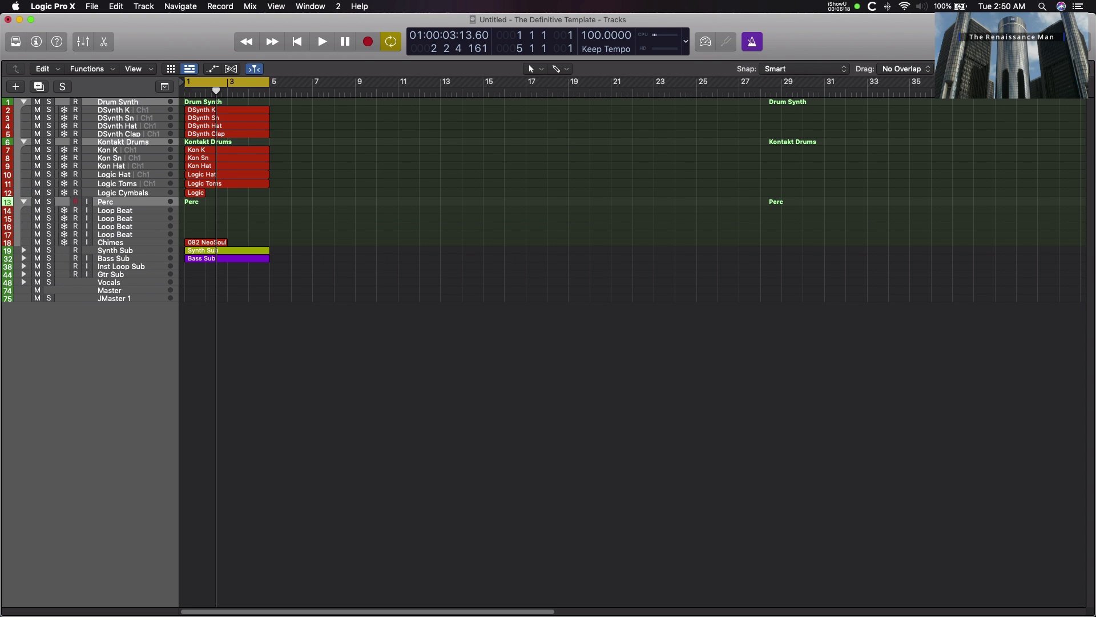
# Step: Start playback, show the mixer, and open the DSynth K channel's Drum Synth instrument to audition its Hard Kick
pyautogui.press('space')
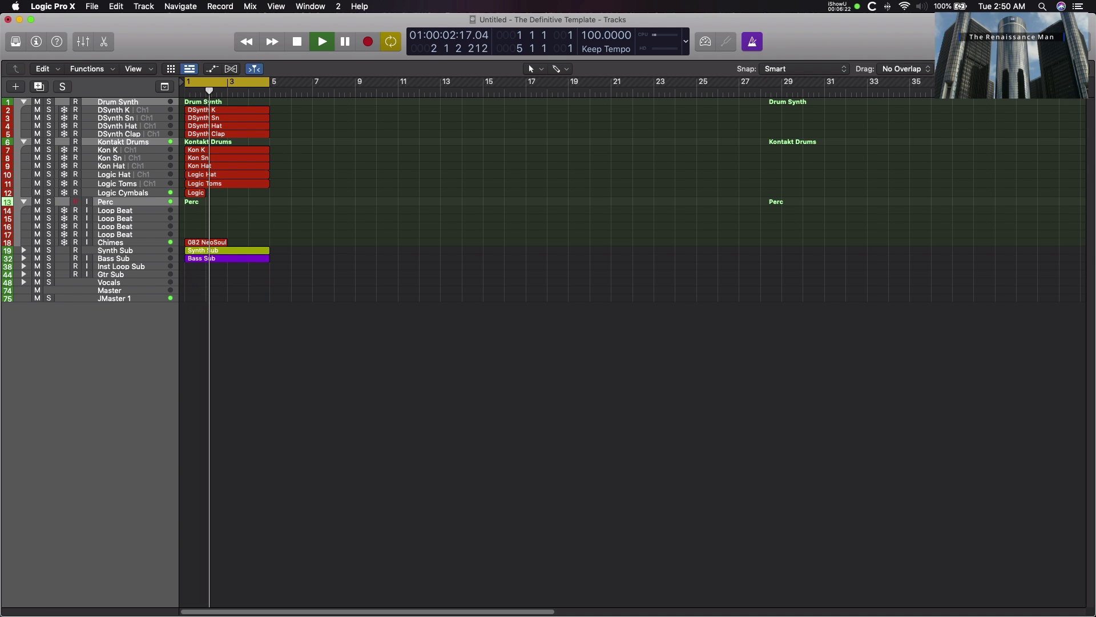
pyautogui.click(83, 41)
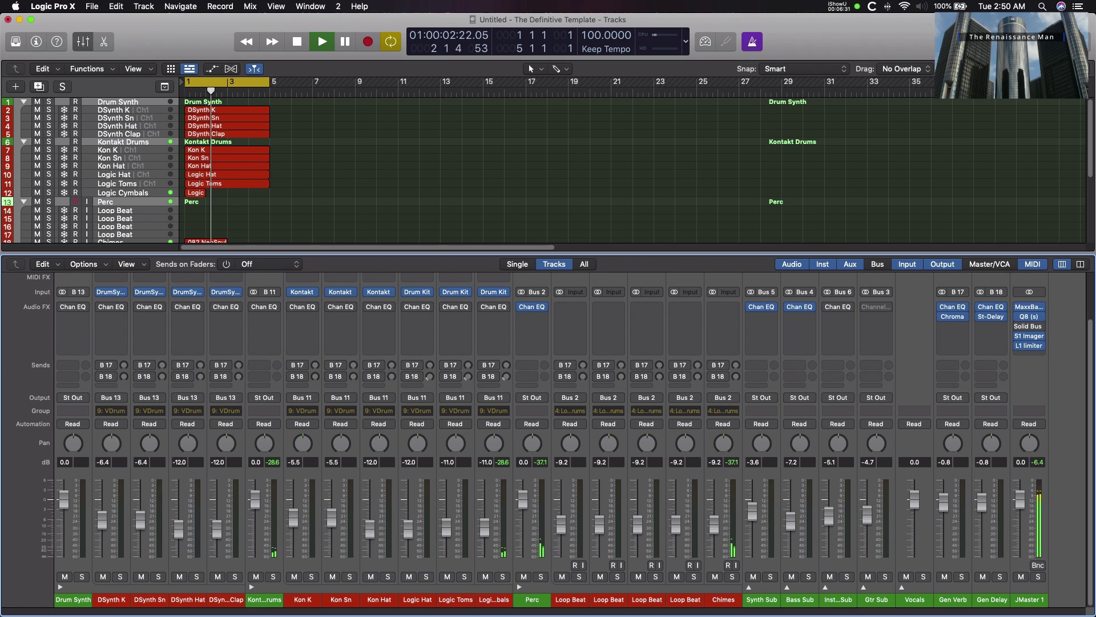
pyautogui.click(108, 292)
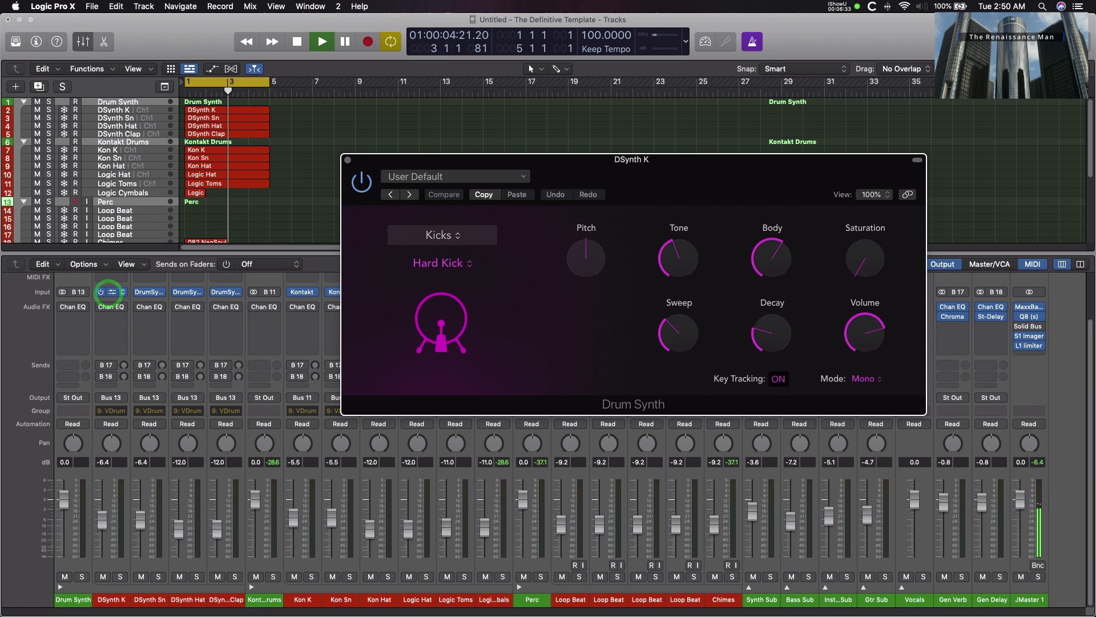
pyautogui.click(444, 330)
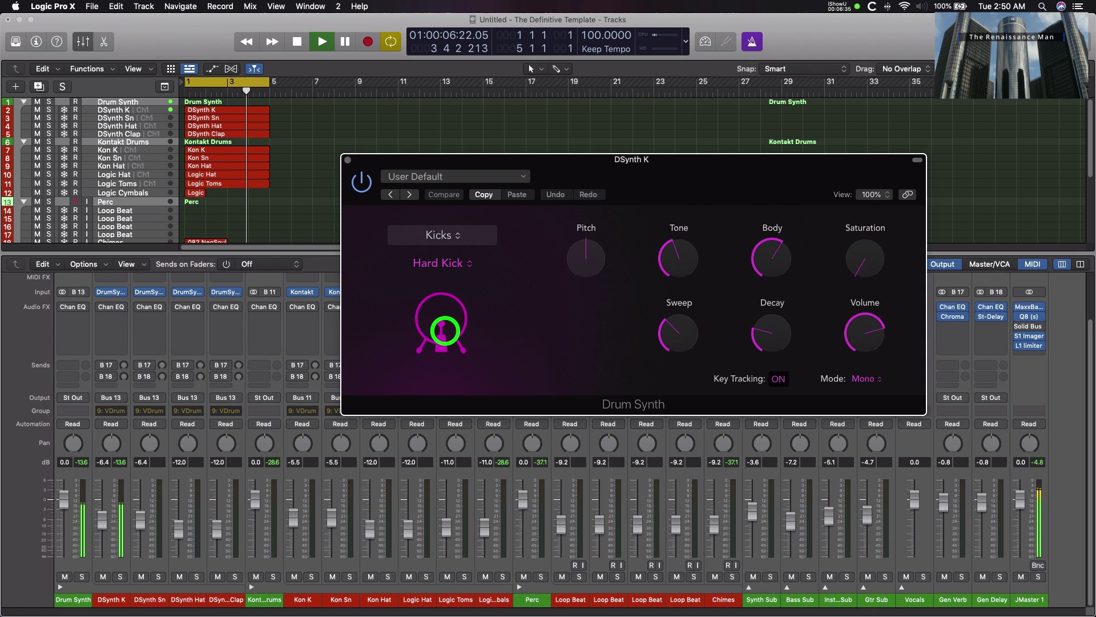
# Step: Open the Drum Synth instruments of the DSynth Sn and DSynth Hat channels and audition the Snappy Snare and Smooth Hi-Hat
pyautogui.click(150, 293)
pyautogui.click(471, 335)
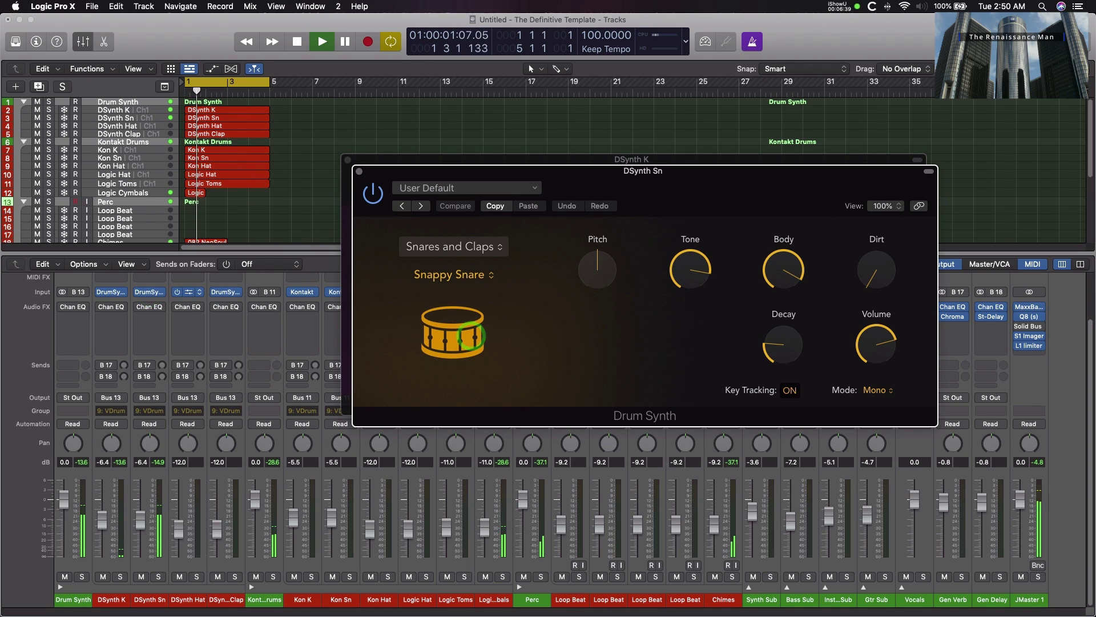
pyautogui.click(186, 292)
pyautogui.click(487, 336)
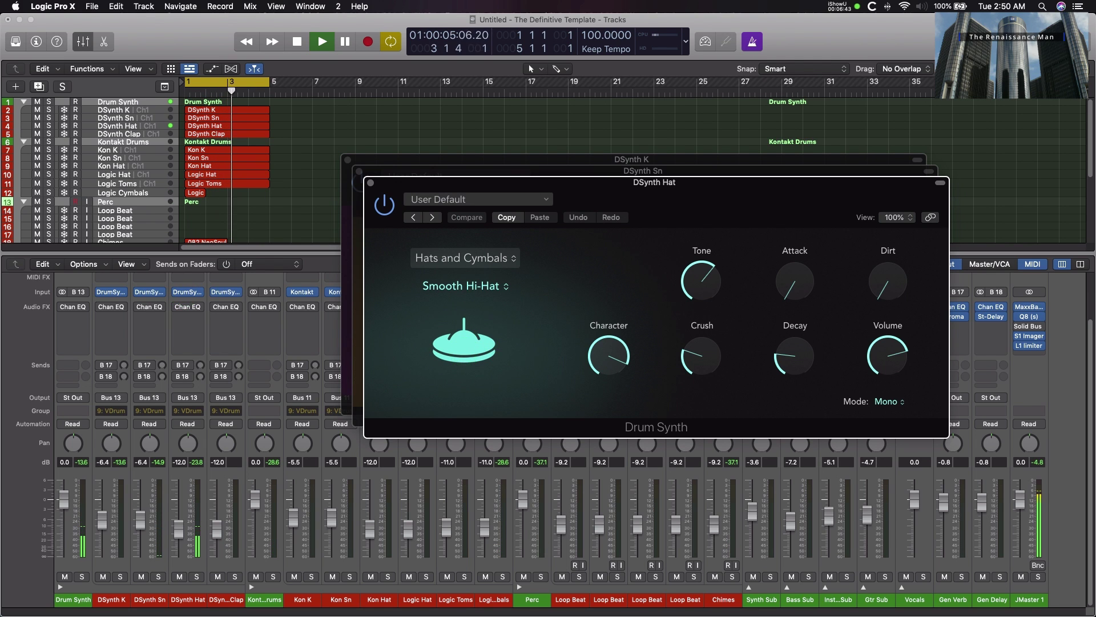
# Step: Close the DSynth Hat, DSynth Sn and DSynth K instrument windows
pyautogui.click(370, 183)
pyautogui.click(359, 171)
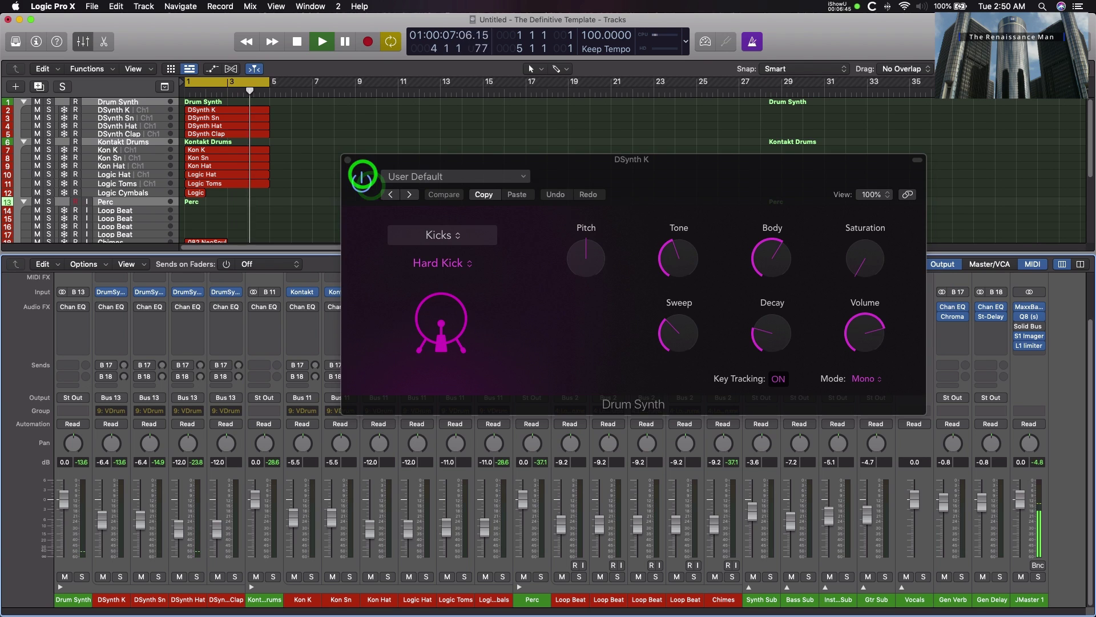
pyautogui.click(348, 160)
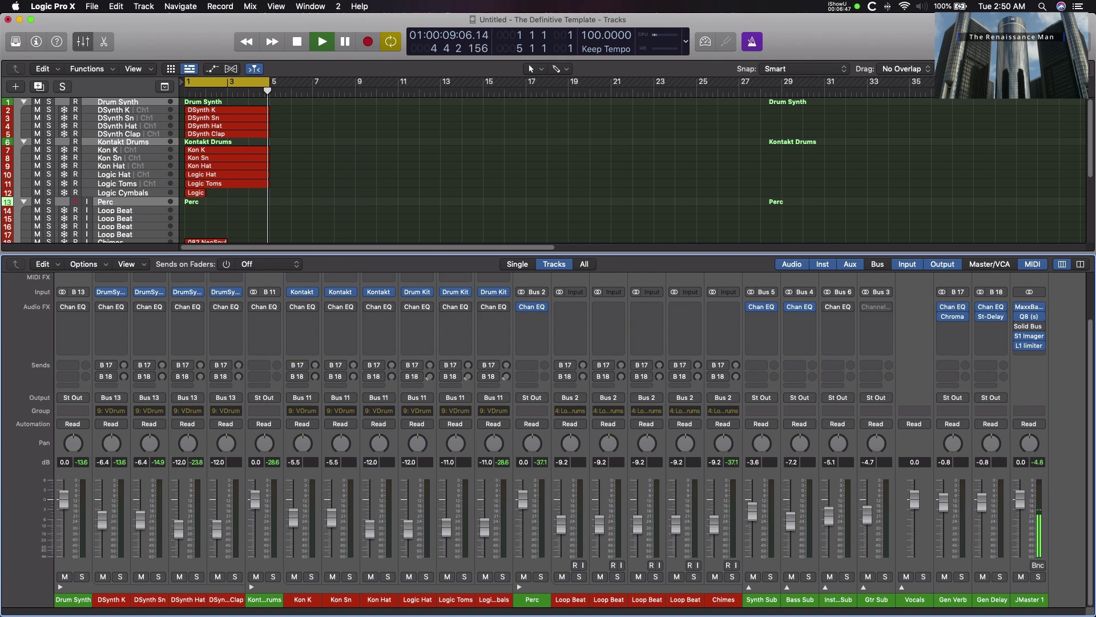
# Step: Open the DSynth K pattern region in the Step Sequencer and program kicks on steps 1, 5, 9 and 13
pyautogui.click(137, 109)
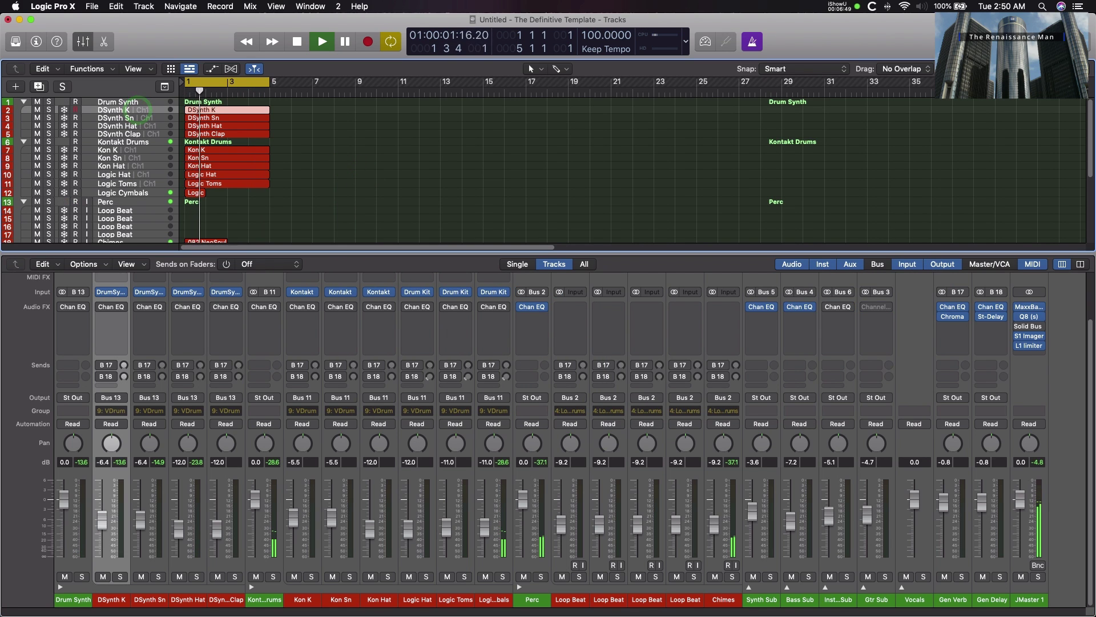
pyautogui.doubleClick(214, 107)
pyautogui.click(217, 523)
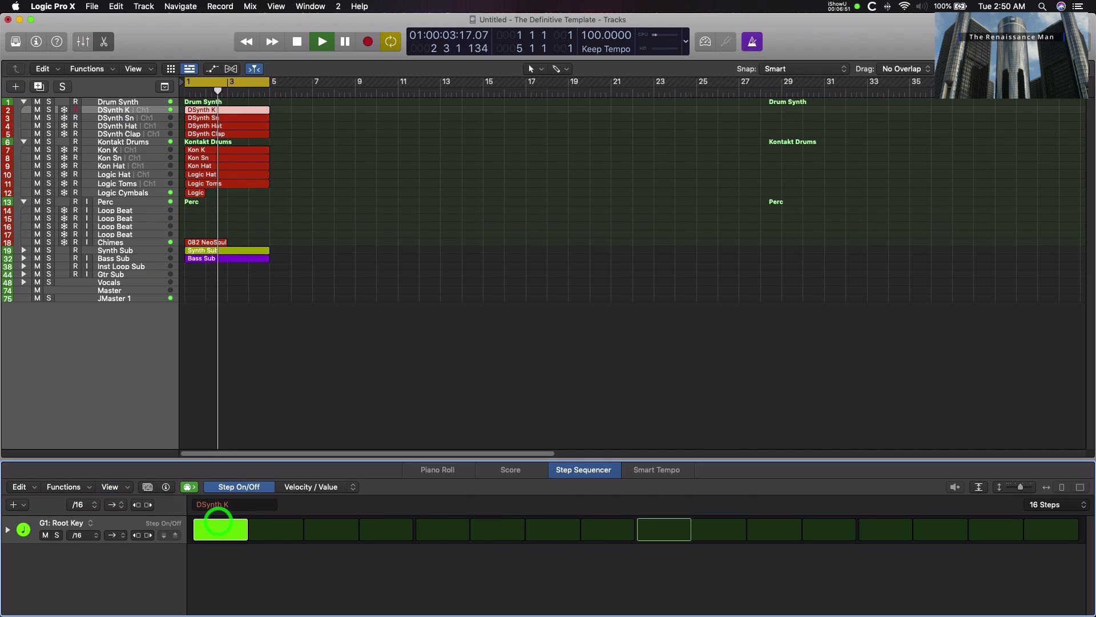
pyautogui.click(441, 527)
pyautogui.click(671, 527)
pyautogui.click(878, 526)
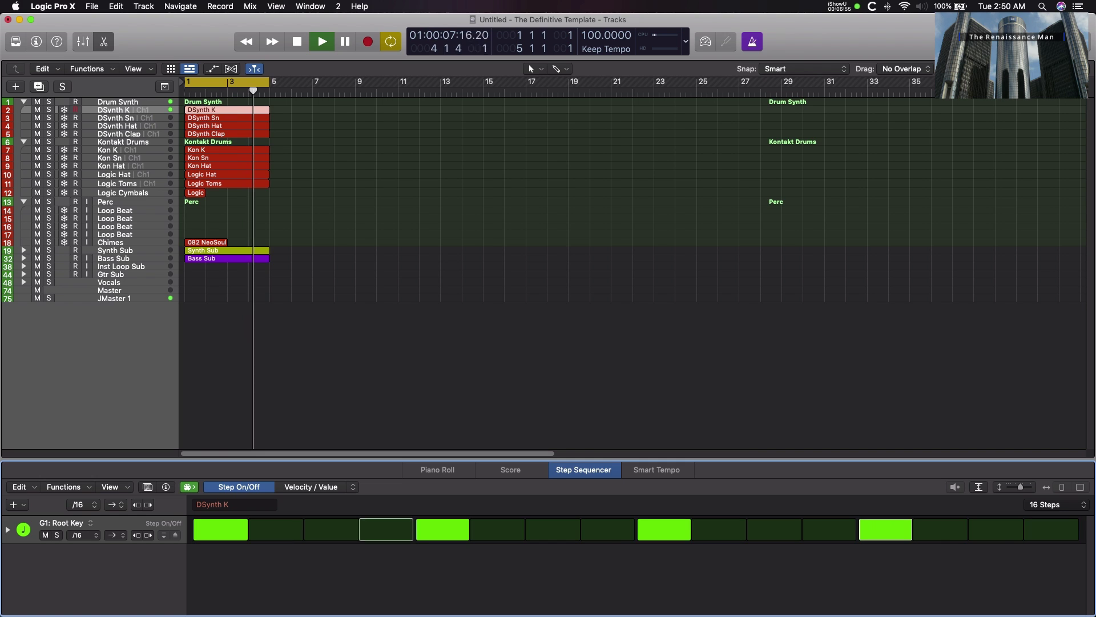
# Step: Program snares on steps 5 and 13 of the DSynth Sn pattern and hats on steps 6 to 10 of DSynth Hat
pyautogui.click(120, 117)
pyautogui.click(431, 525)
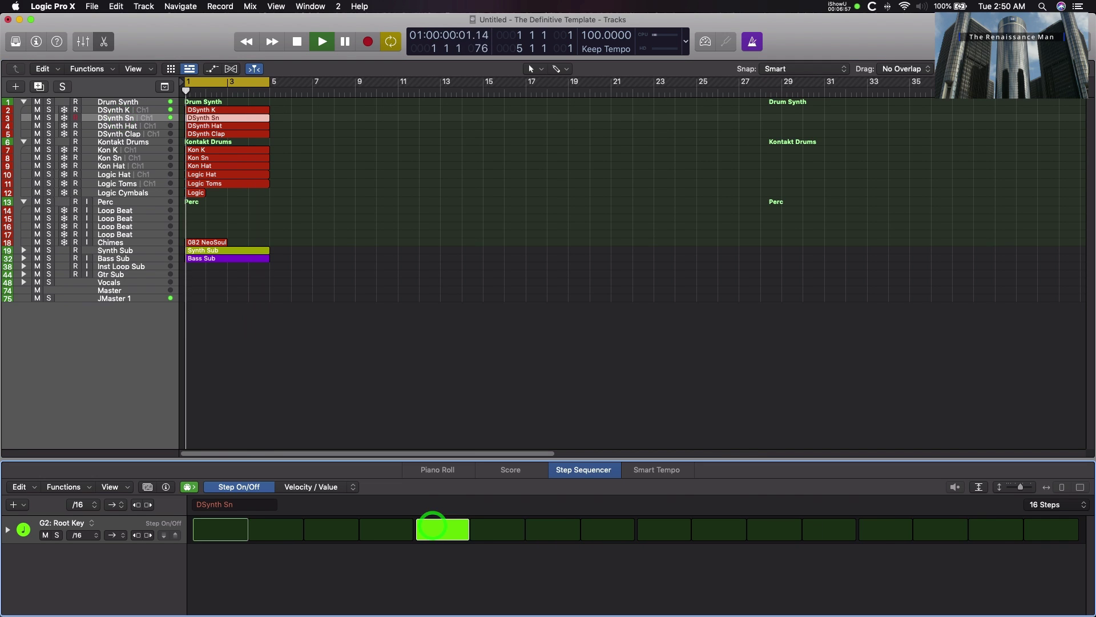
pyautogui.click(882, 527)
pyautogui.click(122, 125)
pyautogui.moveTo(497, 528); pyautogui.dragTo(709, 531)
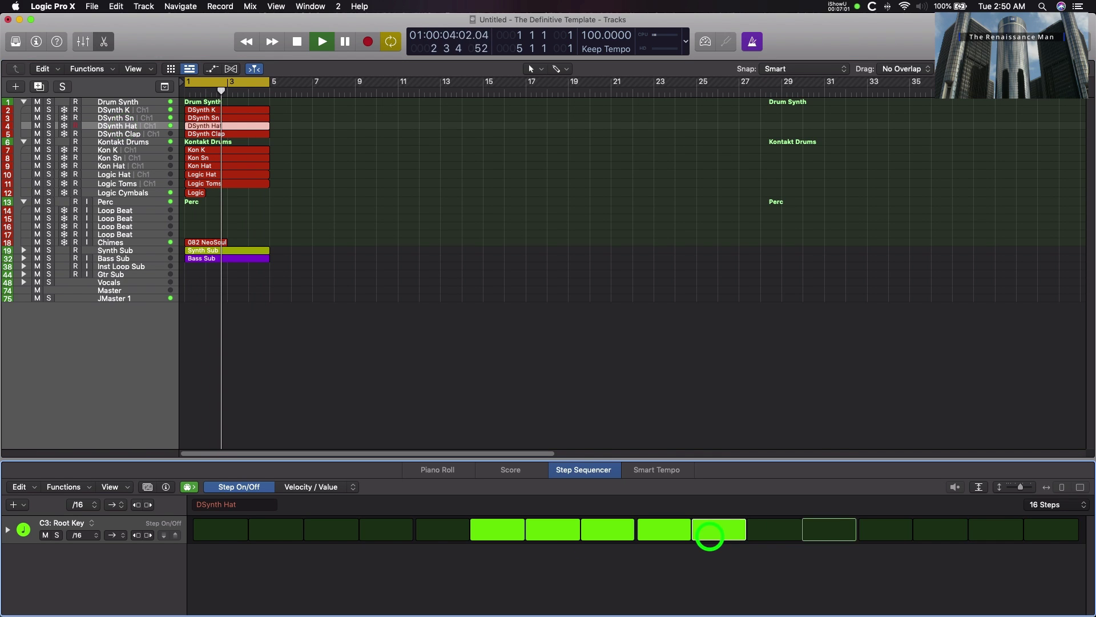
# Step: Enlarge the Step Sequencer for the Kon Sn pattern and turn on steps 5 and 13 in its E3 row
pyautogui.click(118, 157)
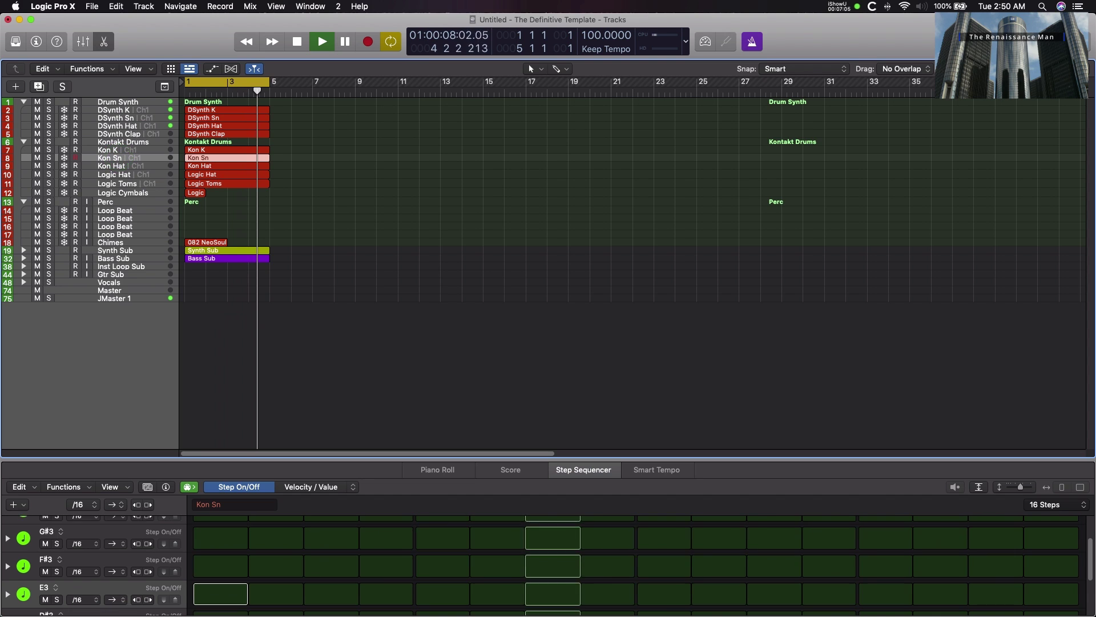
pyautogui.moveTo(343, 457); pyautogui.dragTo(348, 264)
pyautogui.click(439, 448)
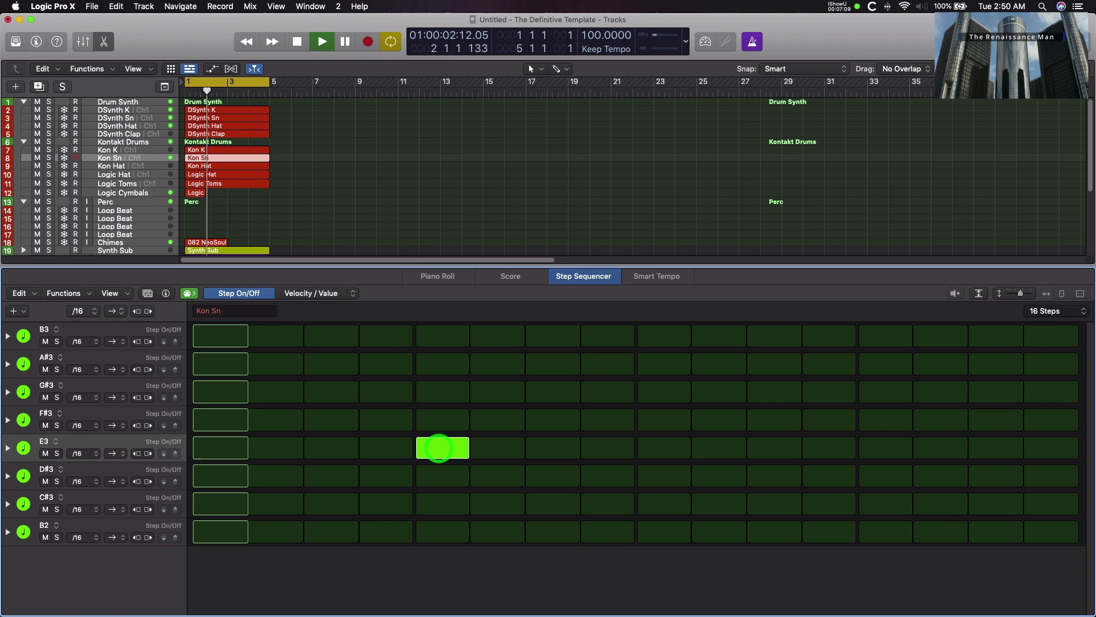
pyautogui.click(871, 452)
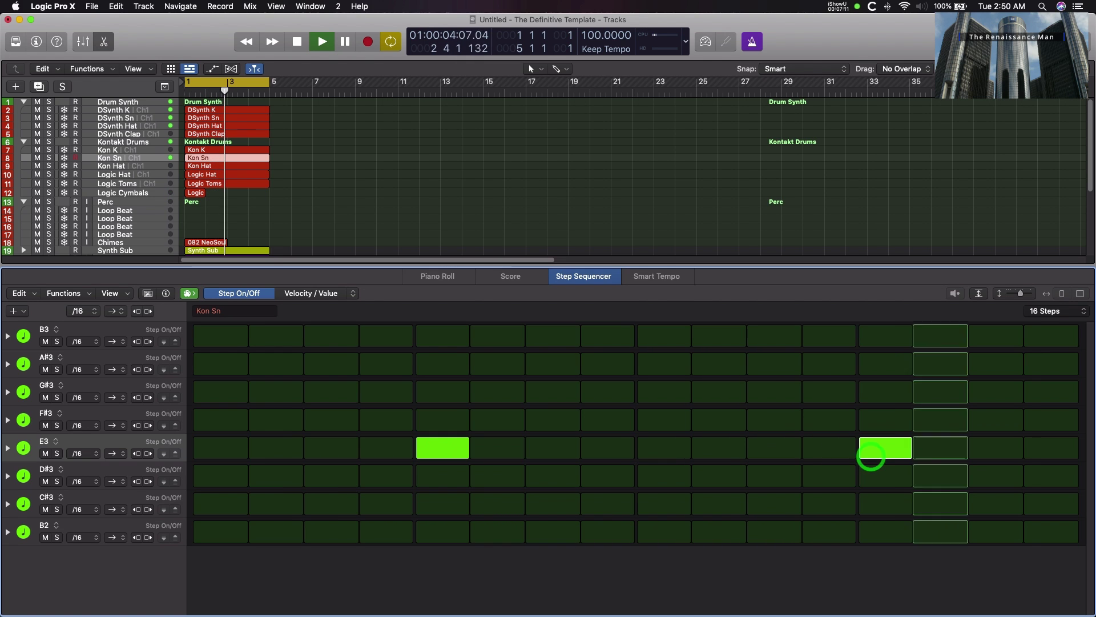
# Step: In the Kon Hat pattern, turn on E3 steps 6 to 9 and draw a diagonal from F#3 step 4 up to B3 step 1
pyautogui.click(197, 166)
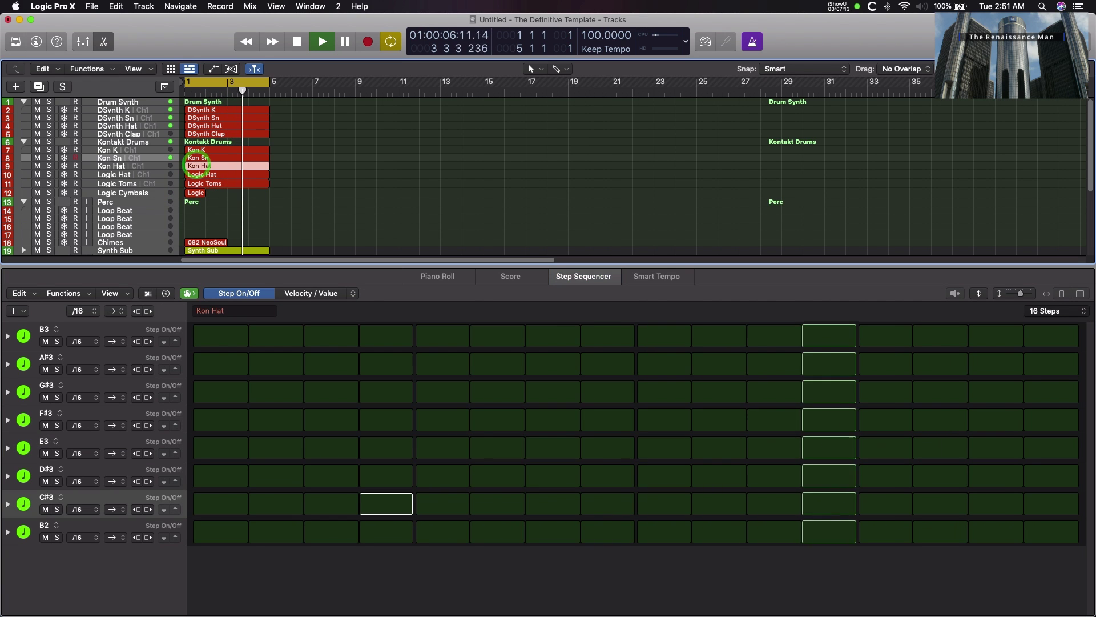
pyautogui.moveTo(497, 447); pyautogui.dragTo(672, 454)
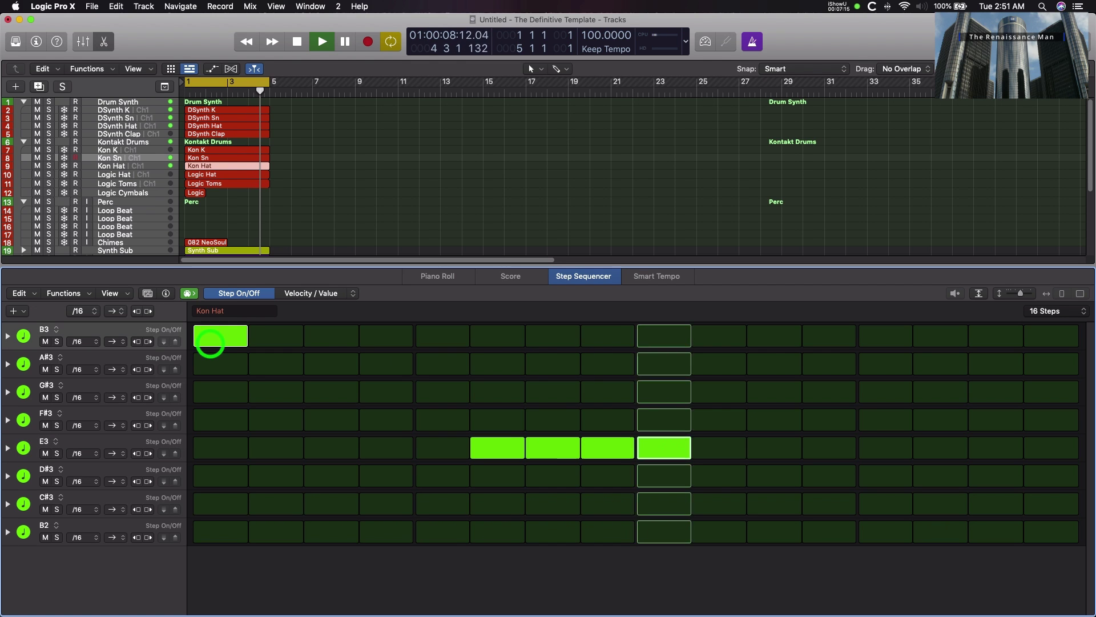
pyautogui.moveTo(400, 420); pyautogui.dragTo(247, 309)
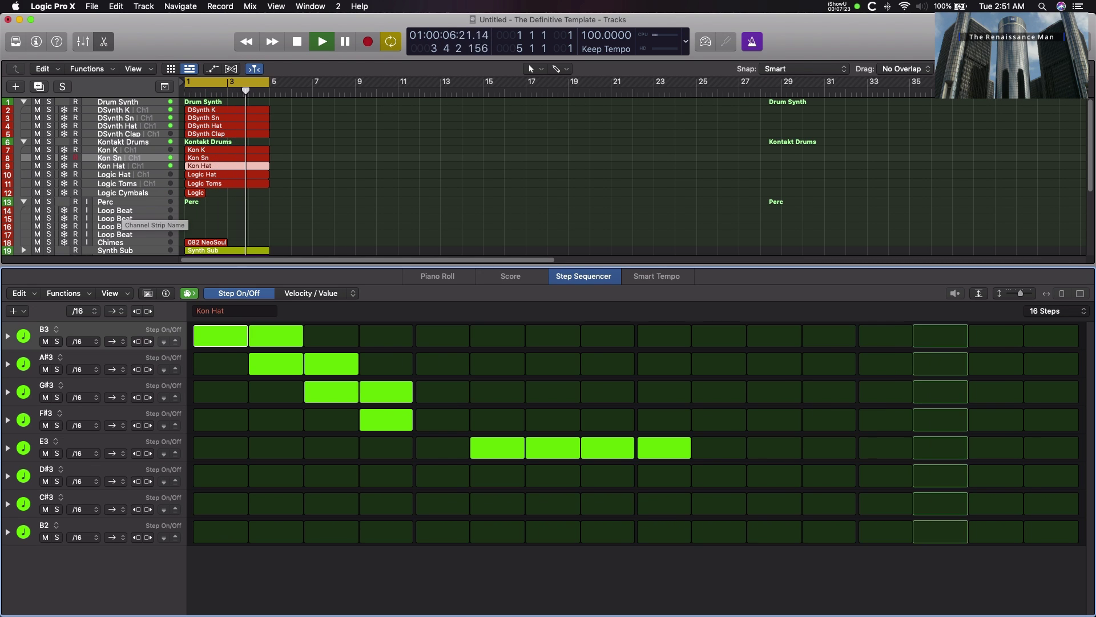
# Step: Select the first Loop Beat track, preview 4th Dimension Beat 01 in the Loop Browser and check the loop playback key options
pyautogui.click(134, 210)
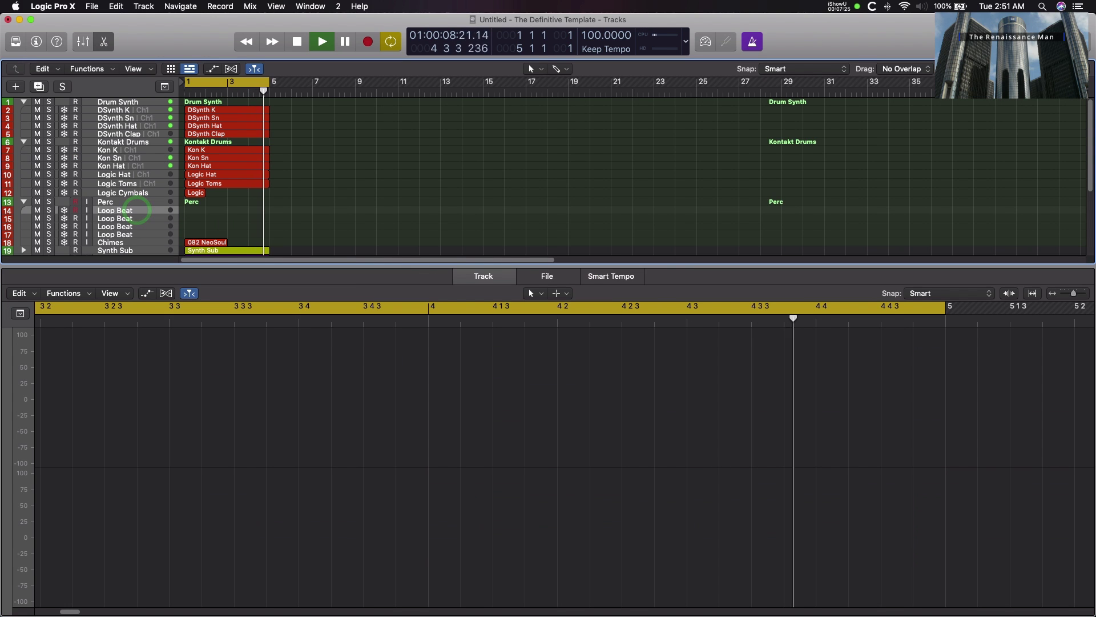
pyautogui.press('f')
pyautogui.press('o')
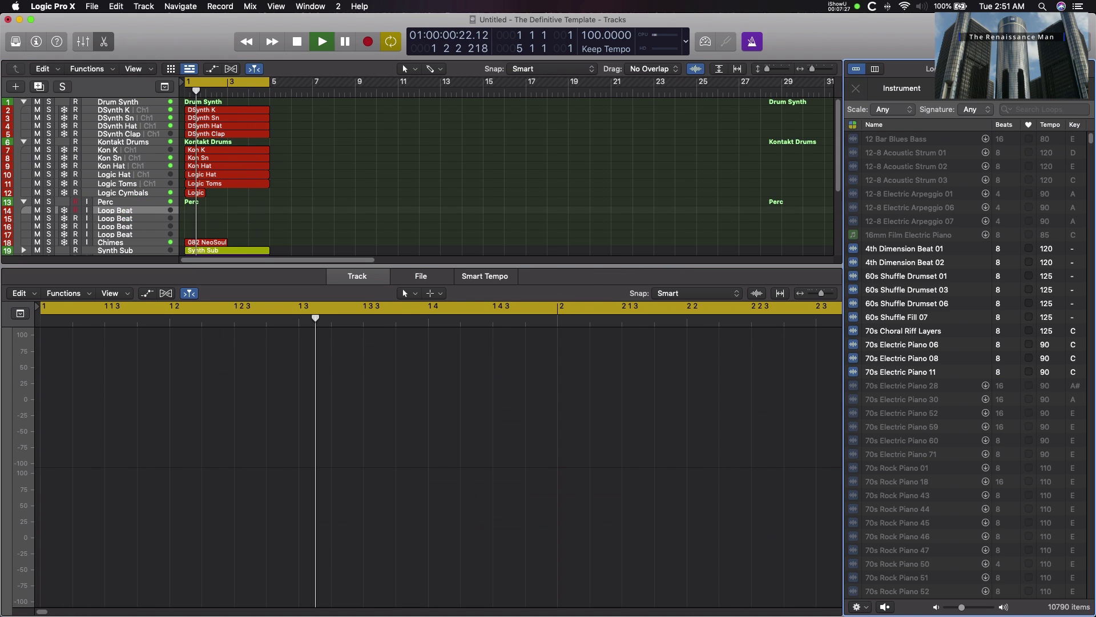
pyautogui.click(879, 336)
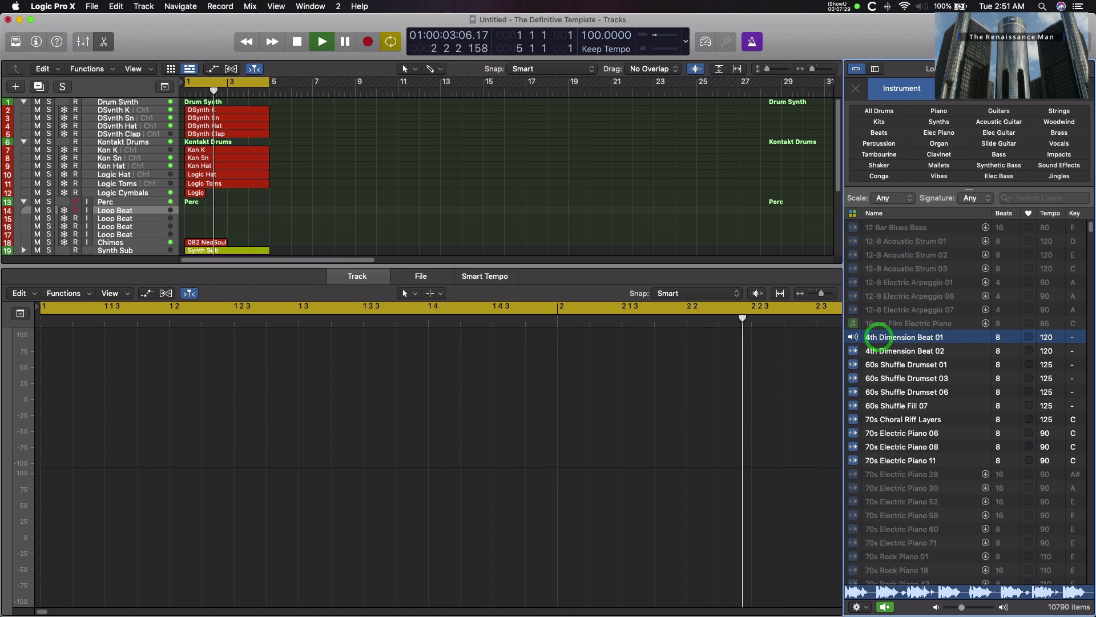
pyautogui.scroll(-1, 137, 177)
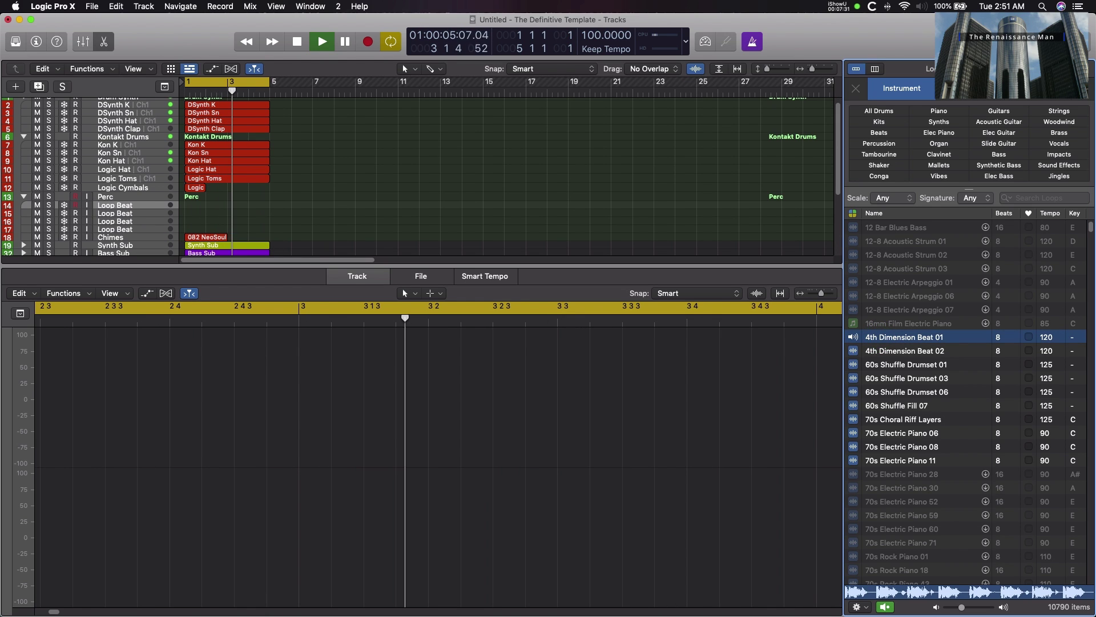
pyautogui.click(885, 606)
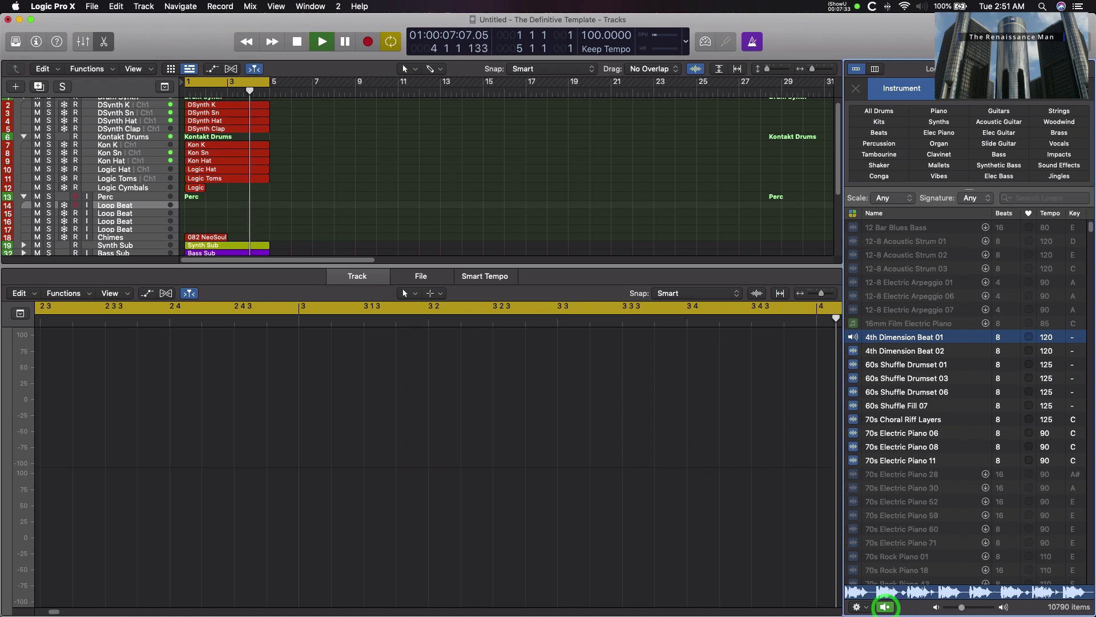
pyautogui.click(858, 607)
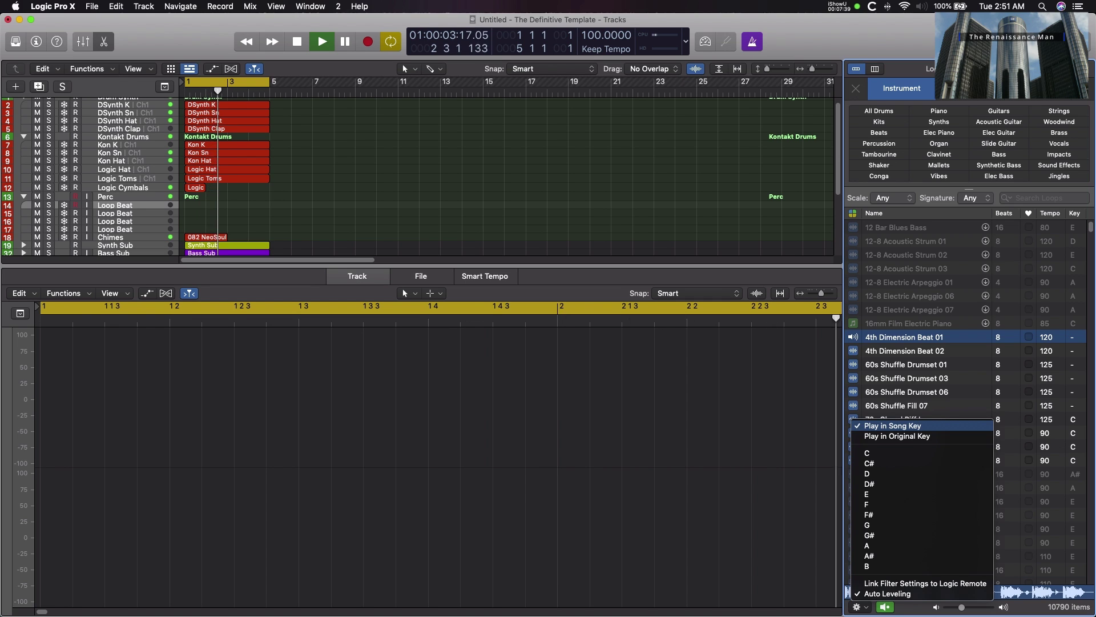
pyautogui.click(801, 426)
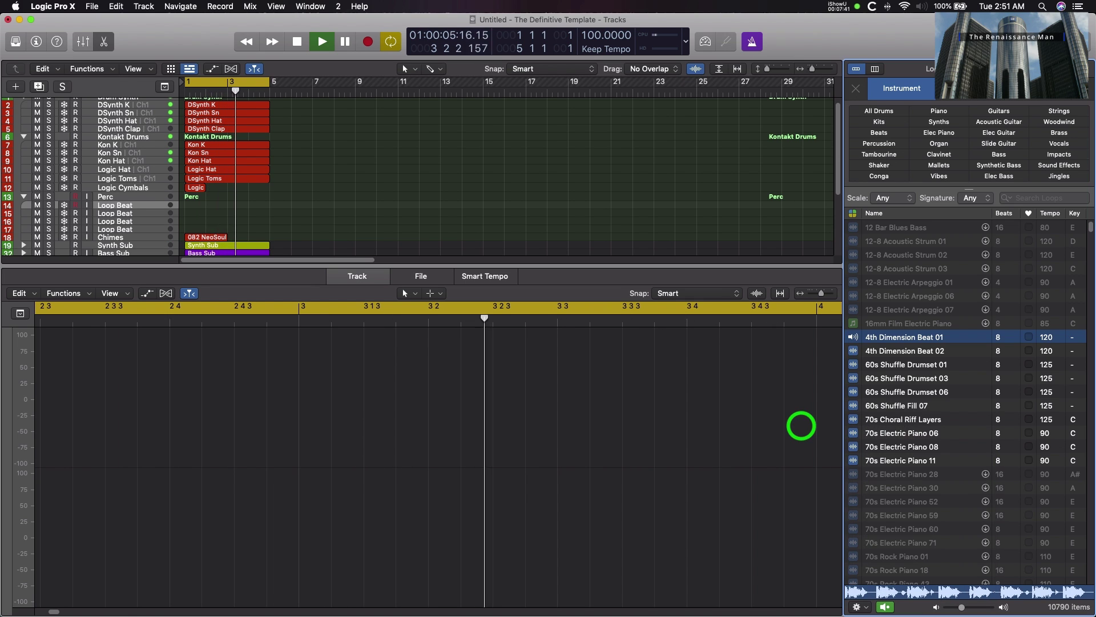
# Step: Place 4th Dimension Beat 01 at bar 1 on the first Loop Beat track and repeat it once from bar 3
pyautogui.moveTo(904, 336); pyautogui.dragTo(186, 206)
pyautogui.click(202, 208)
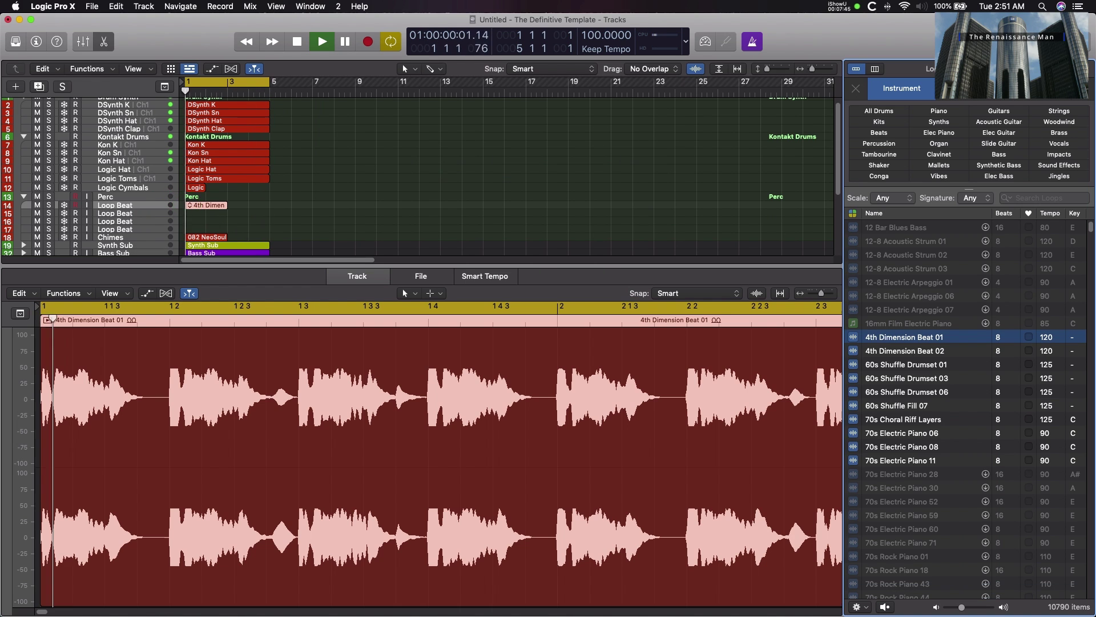
pyautogui.press('super+r')
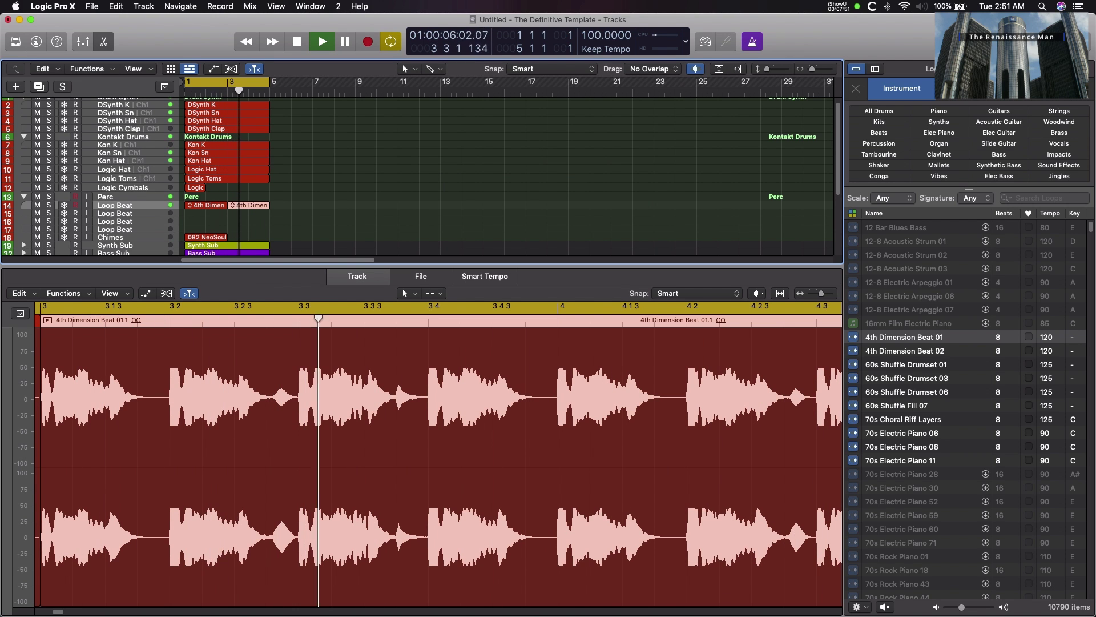
# Step: Hide the audio editor, expand the Synth Sub stack and select its Scale 1 track with playback stopped
pyautogui.click(104, 41)
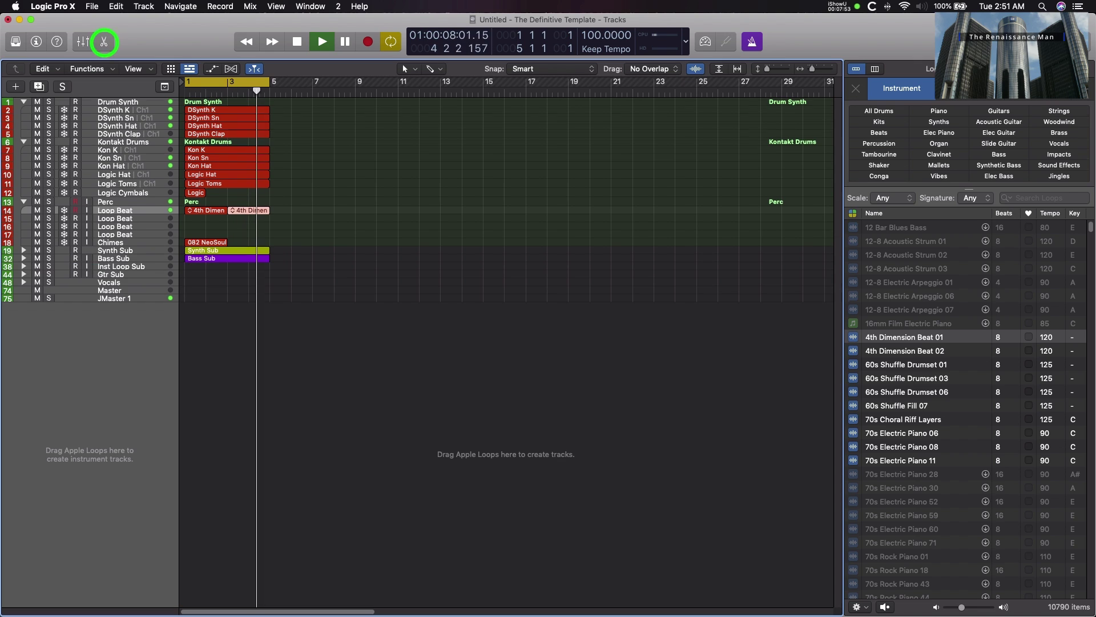
pyautogui.click(23, 250)
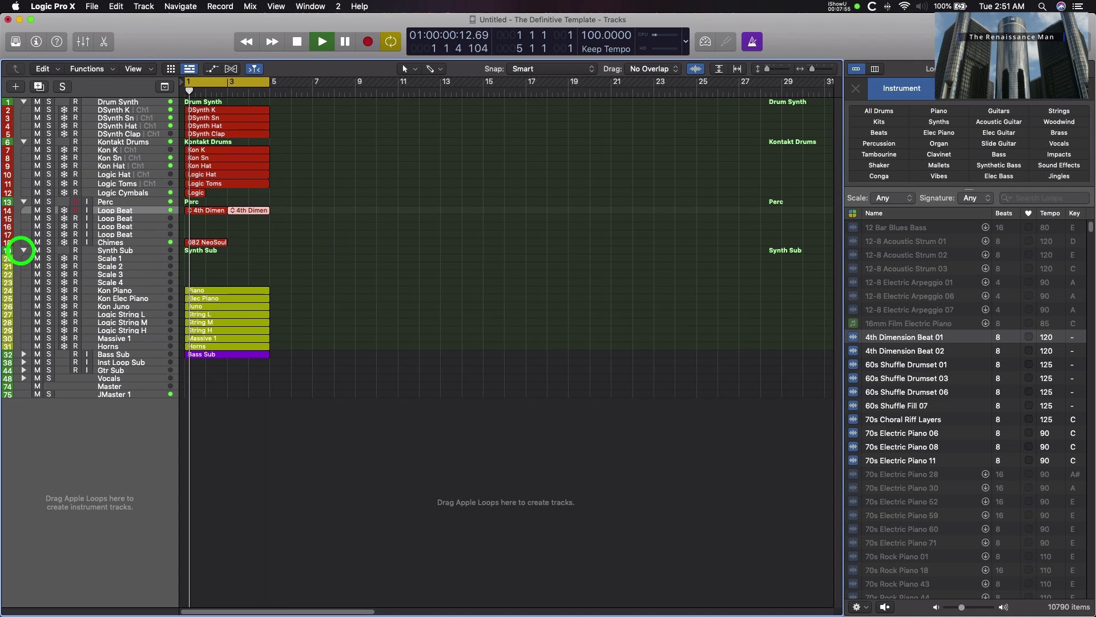
pyautogui.click(134, 258)
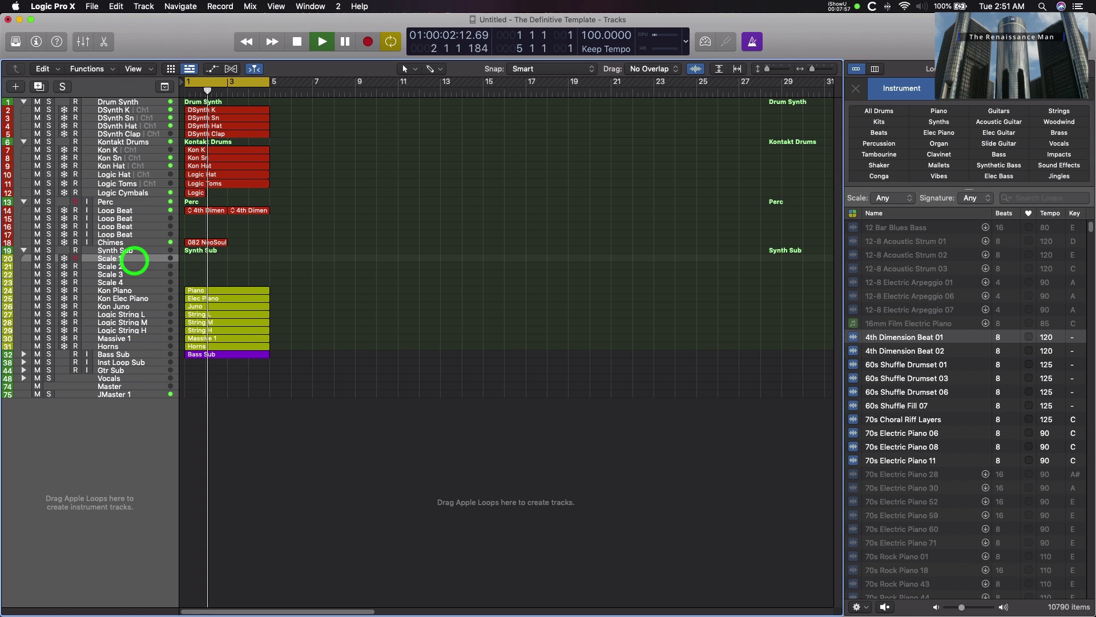
pyautogui.press('space')
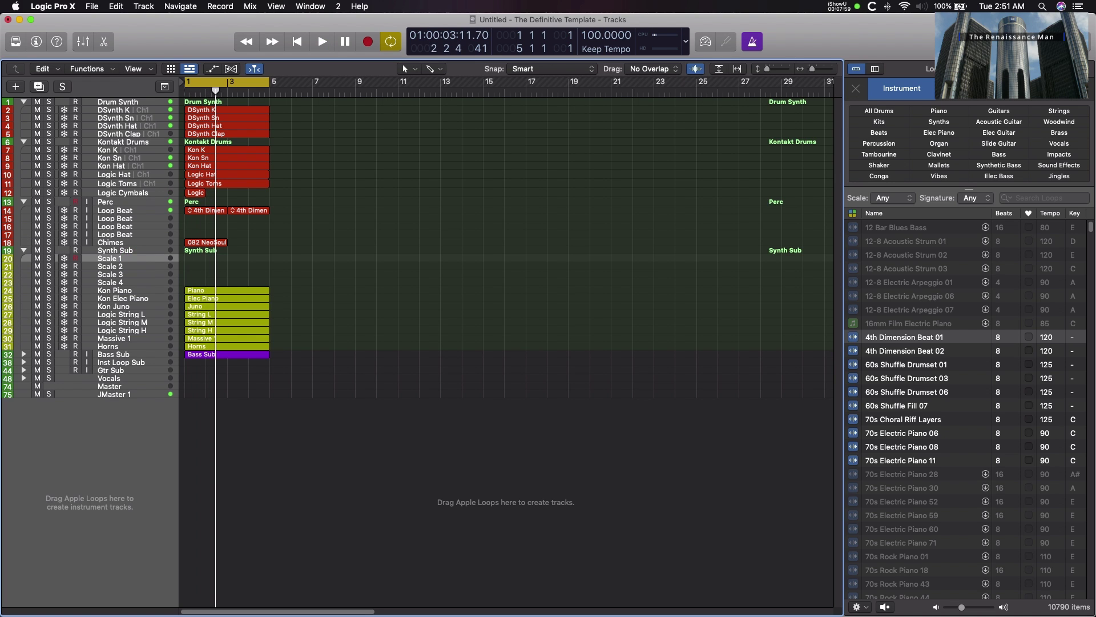
# Step: Show the mixer, close the Loop Browser and open the Scale 1 channel's Scaler 2 instrument with its keyboard in clear view
pyautogui.click(83, 41)
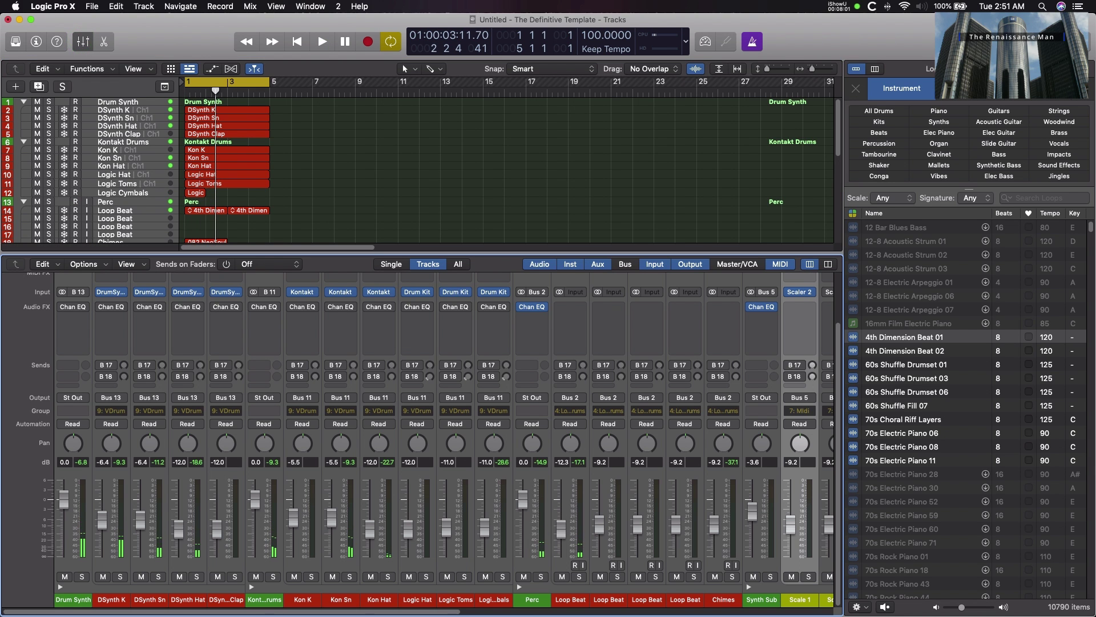
pyautogui.moveTo(418, 607); pyautogui.dragTo(673, 608)
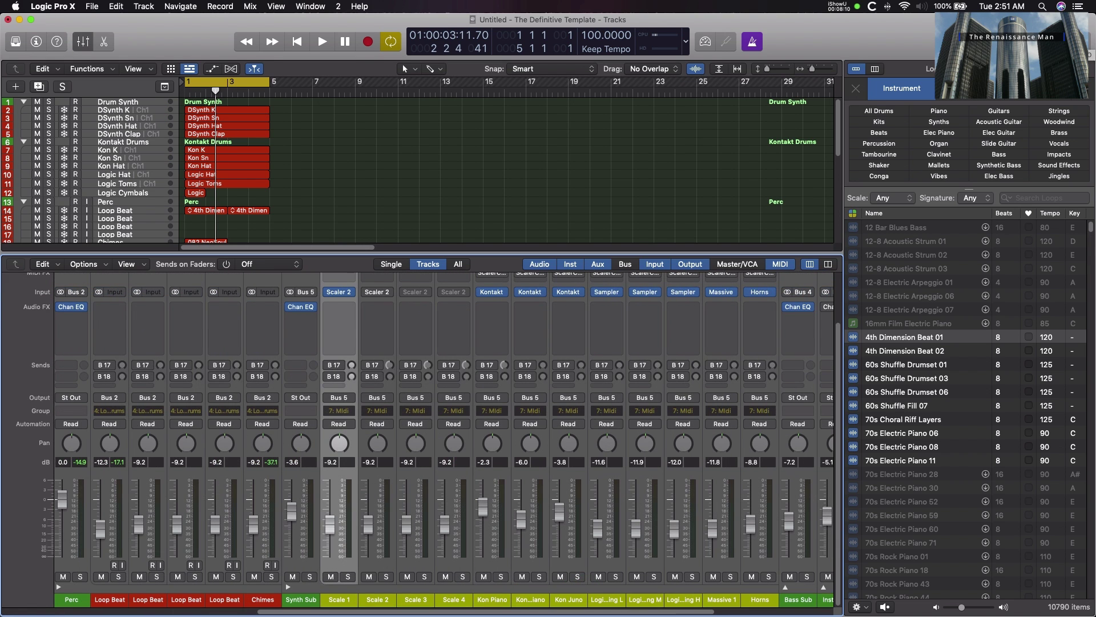
pyautogui.press('o')
pyautogui.click(379, 292)
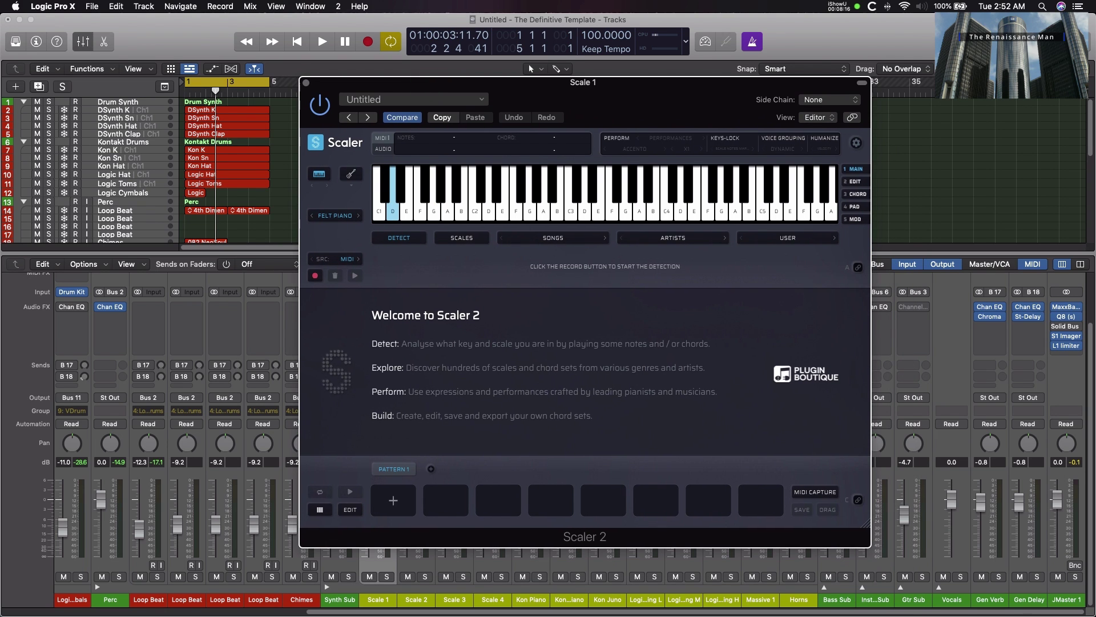
pyautogui.moveTo(600, 83); pyautogui.dragTo(558, 71)
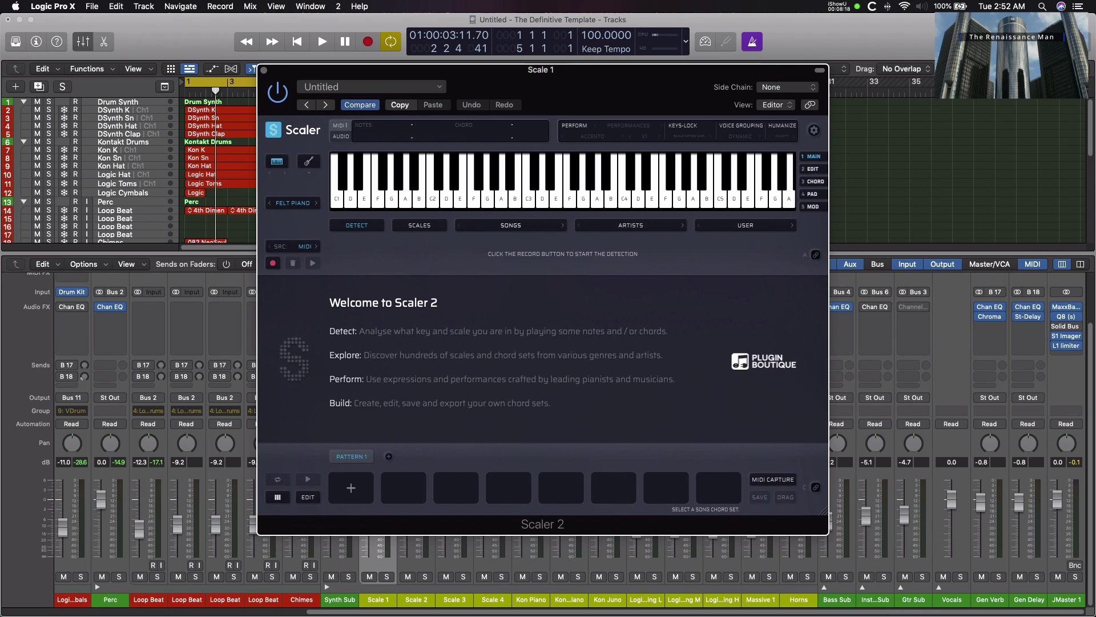
# Step: Load the Future Bass 4 song chord set in Scaler 2 and audition its Bb maj add 13, C maj, D min7 and G min7 chords
pyautogui.click(479, 225)
pyautogui.moveTo(502, 365)
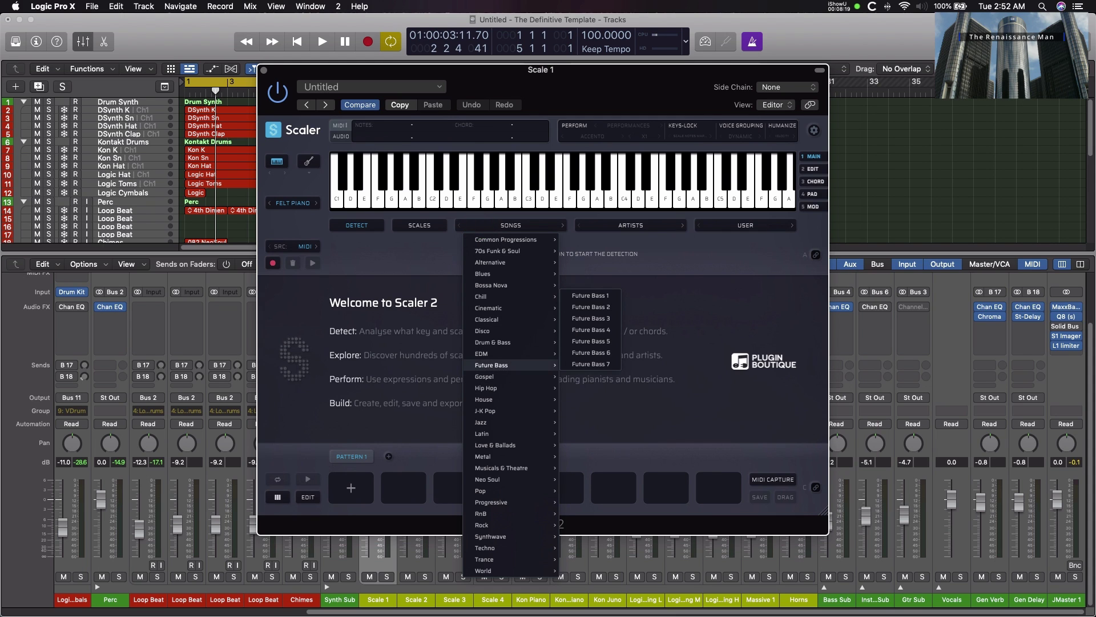
pyautogui.moveTo(502, 456)
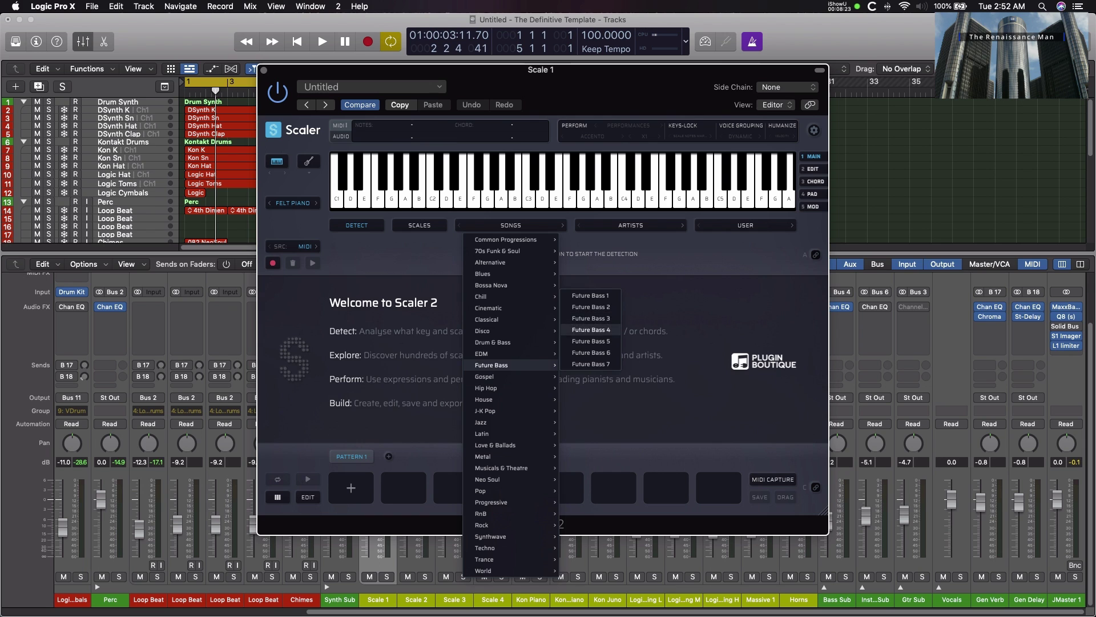
pyautogui.click(591, 330)
pyautogui.click(346, 262)
pyautogui.click(408, 261)
pyautogui.click(449, 259)
pyautogui.click(500, 257)
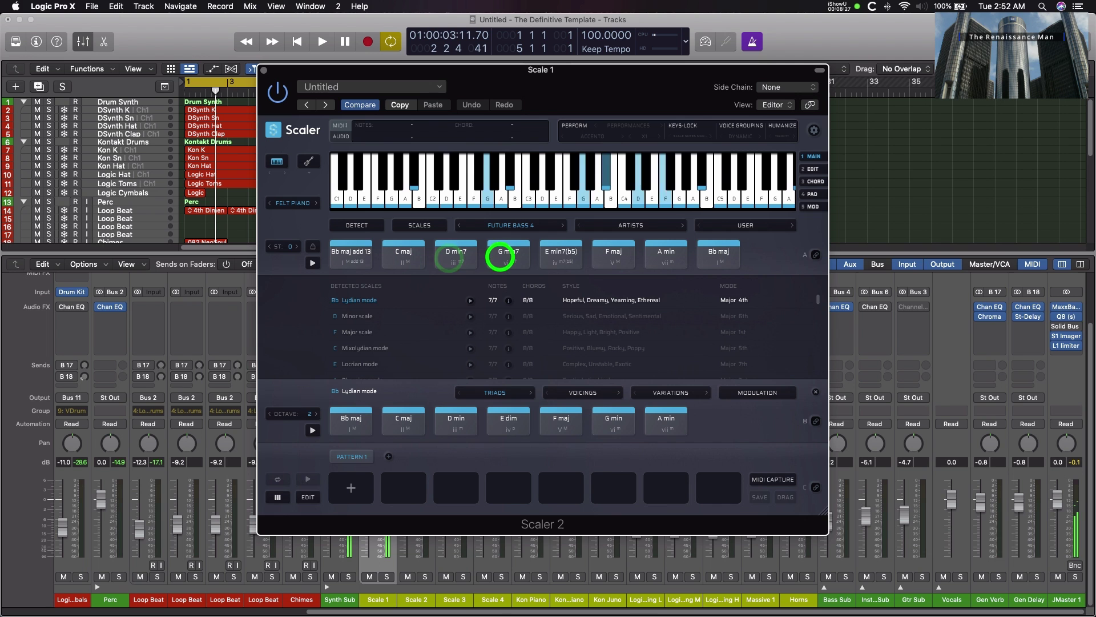
# Step: Fill Scaler 2's Pattern 1 with the chords Bb maj add 13, C maj, D min7 and D min7, and play it against the drums
pyautogui.moveTo(500, 69); pyautogui.dragTo(608, 66)
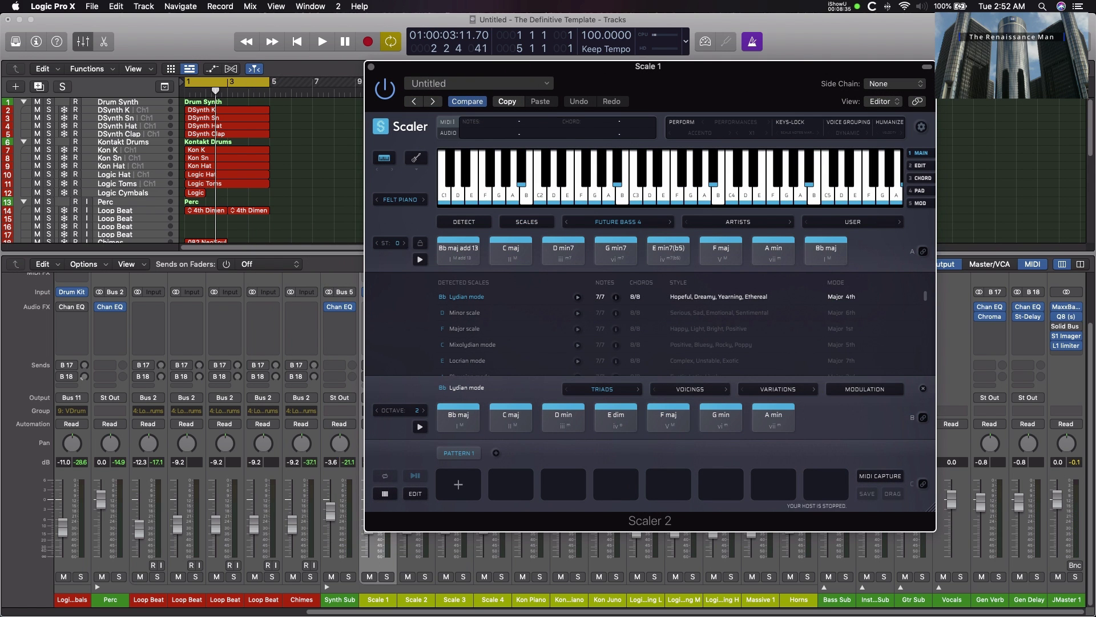
pyautogui.moveTo(457, 251); pyautogui.dragTo(464, 484)
pyautogui.moveTo(511, 251); pyautogui.dragTo(518, 485)
pyautogui.moveTo(566, 416); pyautogui.dragTo(615, 484)
pyautogui.press('space')
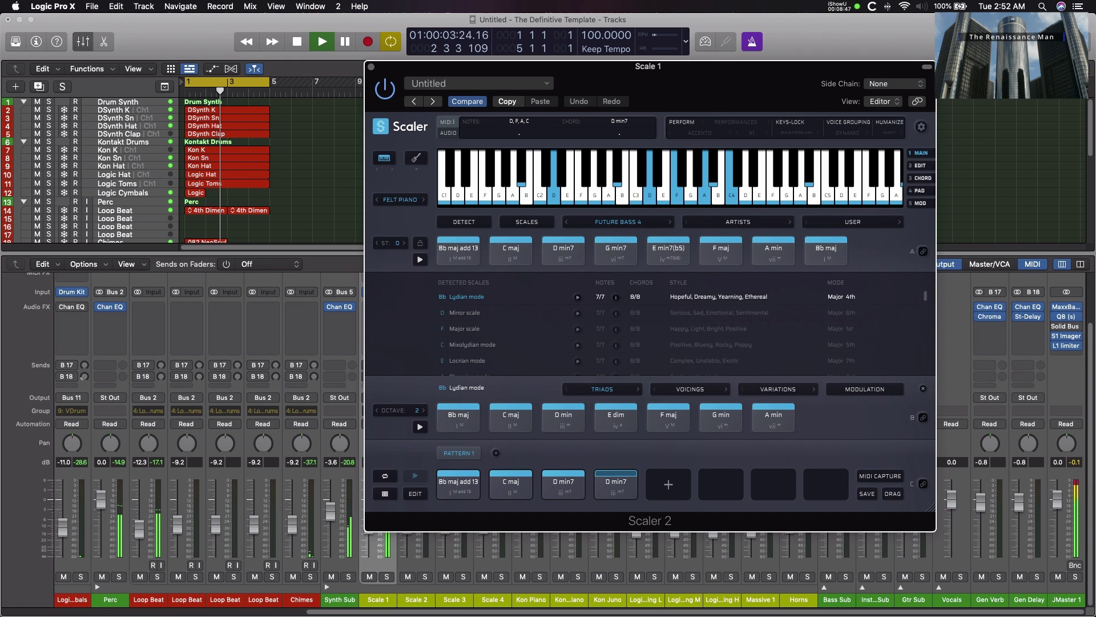
pyautogui.press('space')
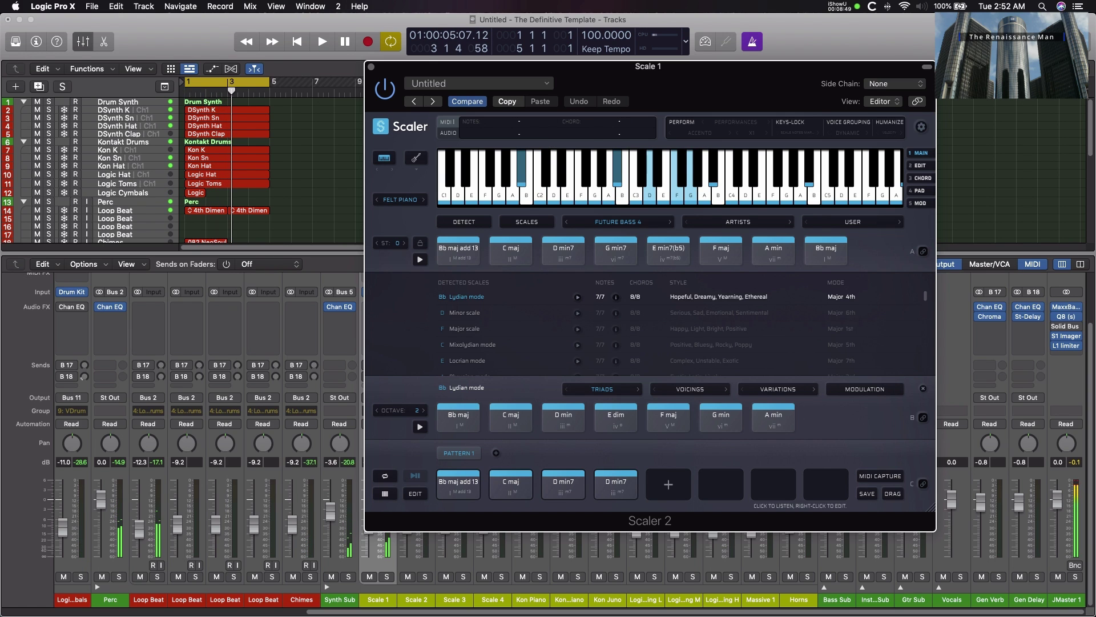
# Step: Duplicate the four Pattern 1 chords into the remaining four slots and play the eight-chord progression with the song
pyautogui.click(454, 484)
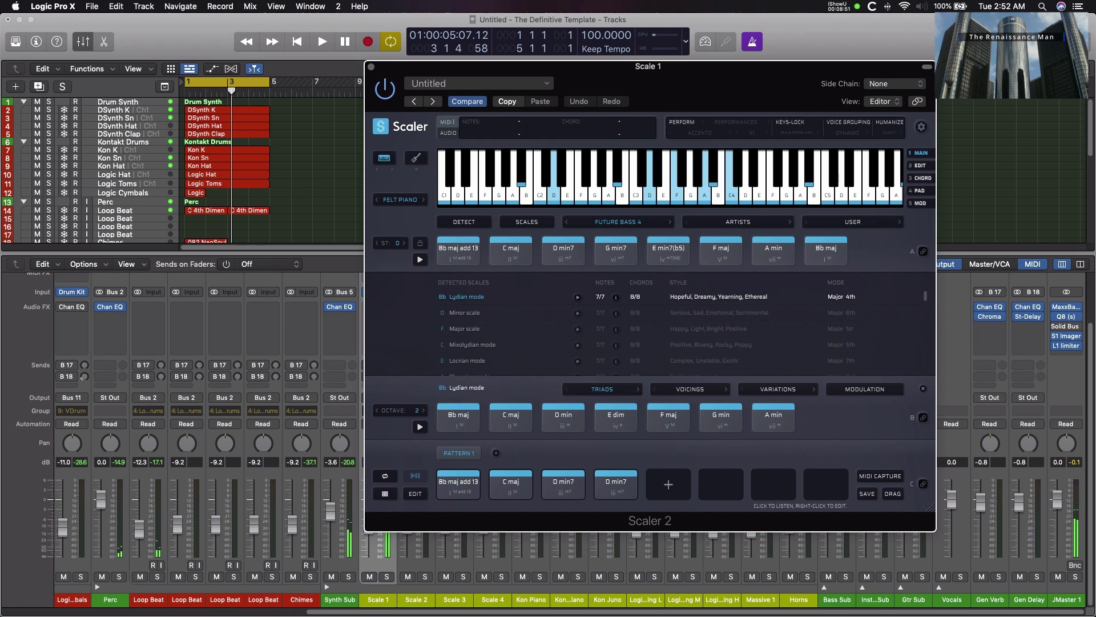
pyautogui.click(523, 483)
pyautogui.click(466, 484)
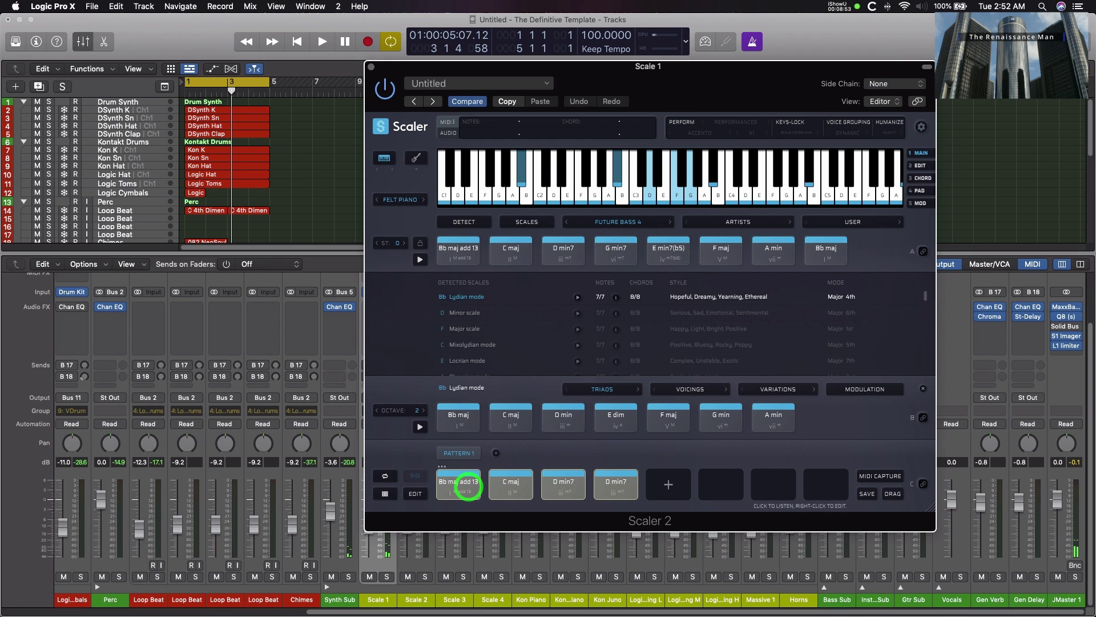
pyautogui.click(654, 485)
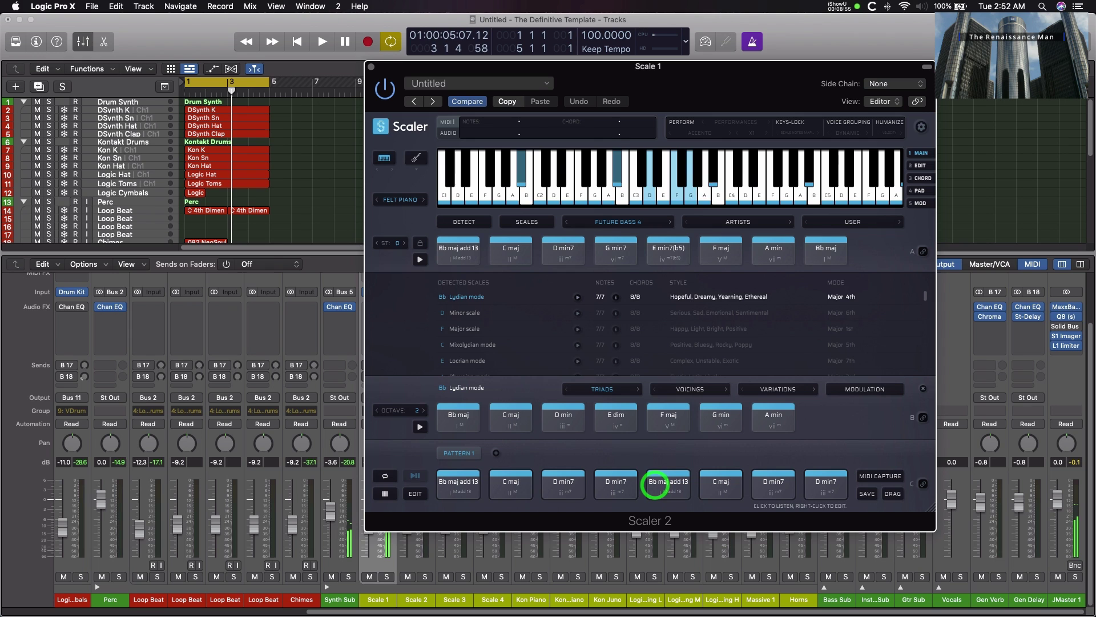
pyautogui.press('space')
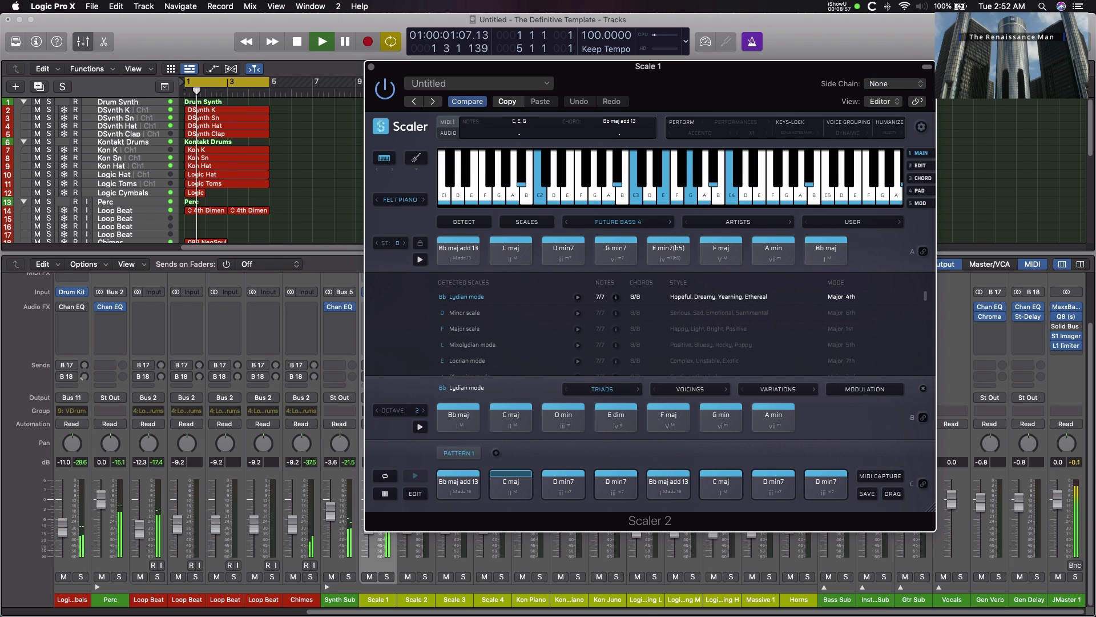
# Step: Hide the mixer and export the eight-chord Scaler 2 pattern as MIDI onto the Kon Piano track at bar 1, playing the result
pyautogui.click(84, 41)
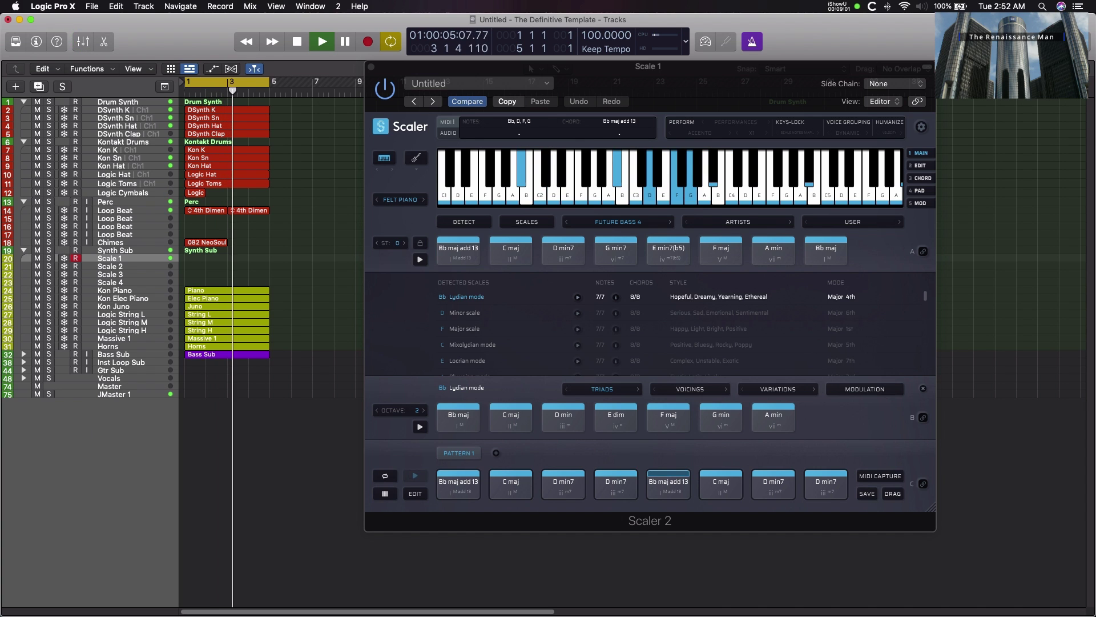
pyautogui.press('space')
pyautogui.moveTo(891, 494); pyautogui.dragTo(192, 289)
pyautogui.press('space')
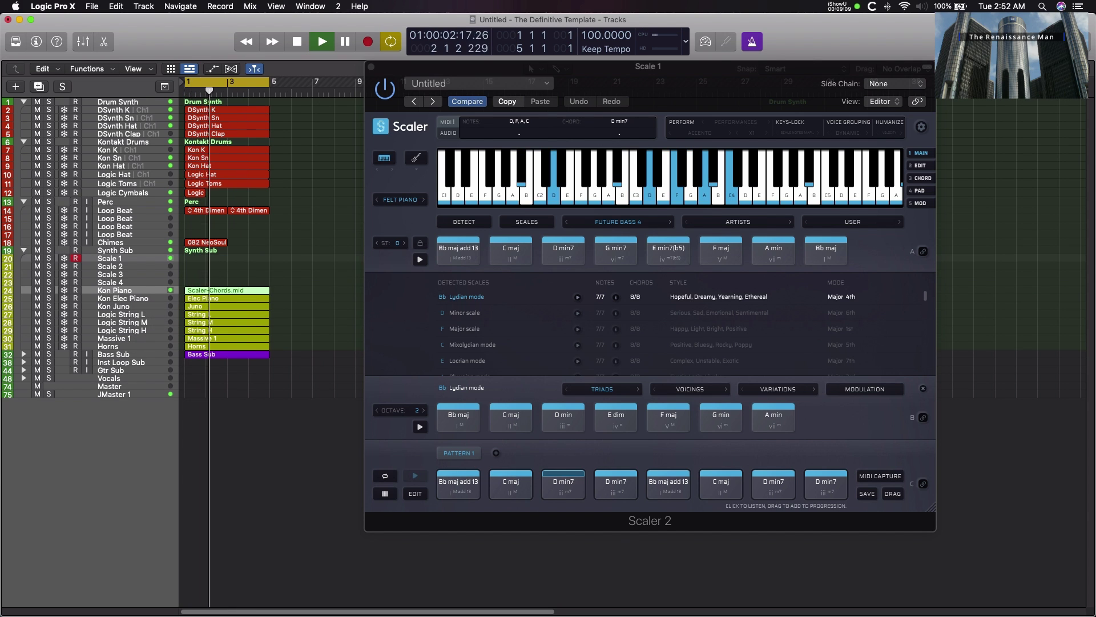
# Step: View the Kon Piano track's Scaler-Chords.mid region in the Piano Roll with the Scaler 2 window closed, and stop playback
pyautogui.doubleClick(196, 289)
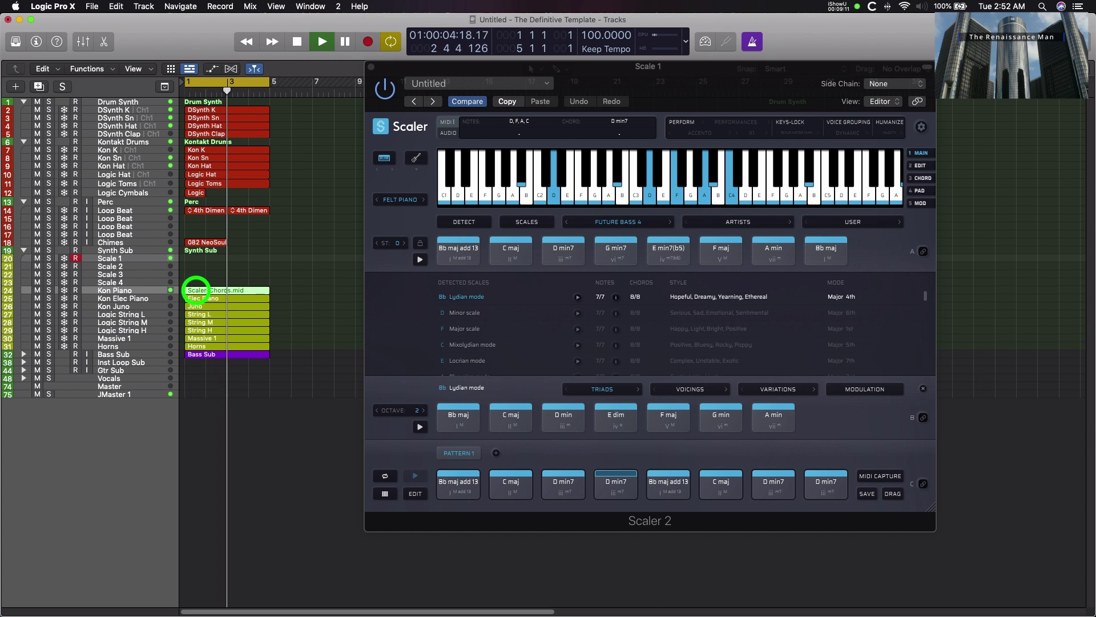
pyautogui.moveTo(437, 69)
pyautogui.mouseDown()
pyautogui.moveTo(803, 54)
pyautogui.moveTo(453, 74)
pyautogui.mouseUp()
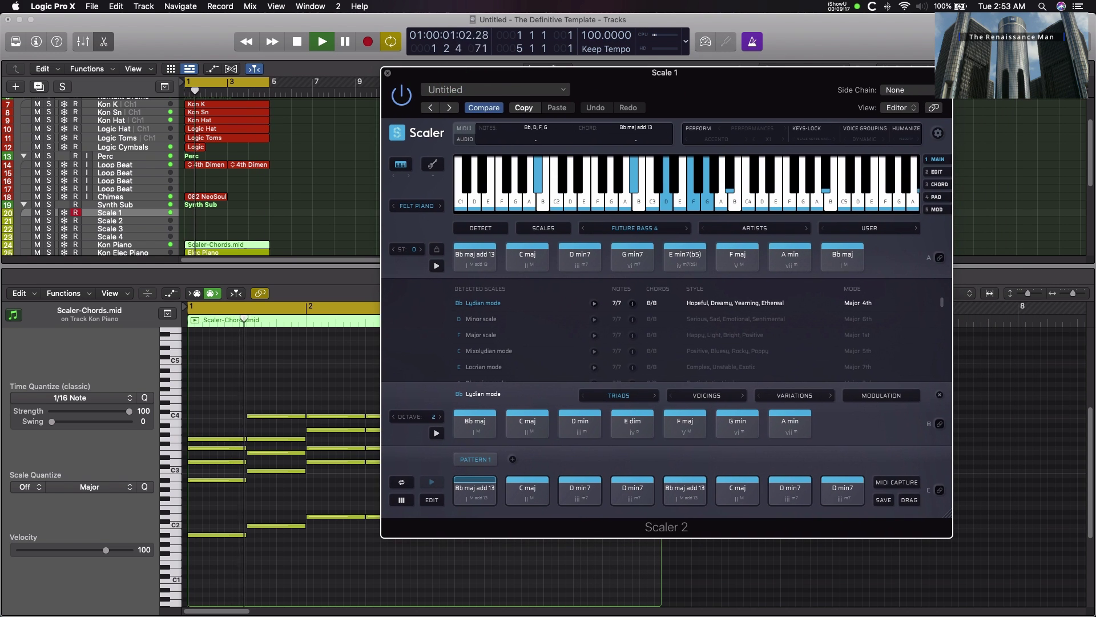
pyautogui.click(387, 73)
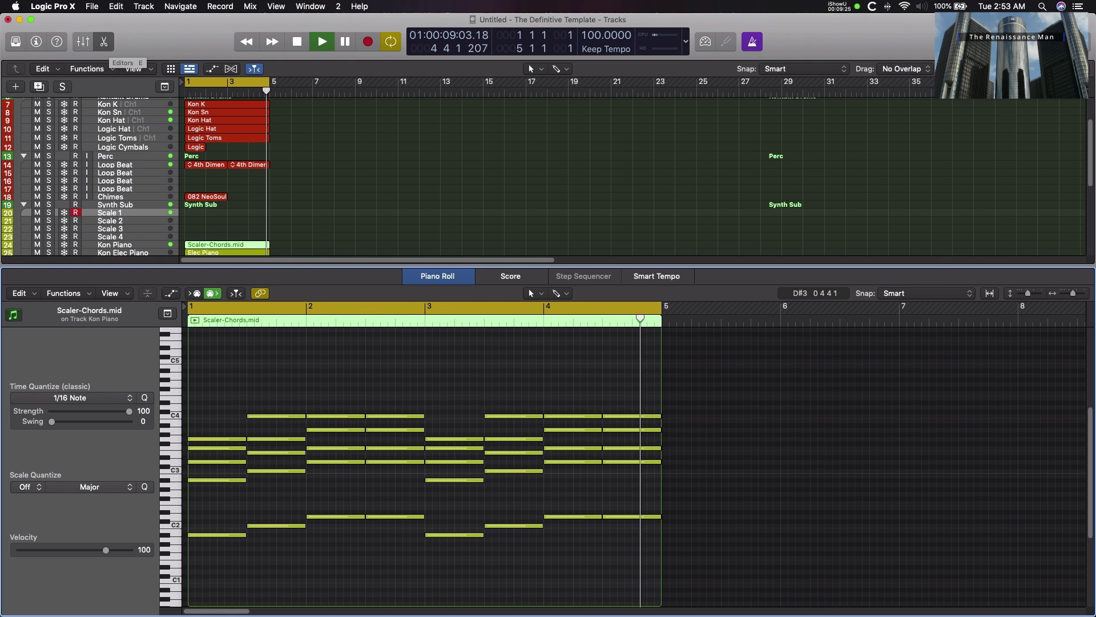
pyautogui.press('space')
# Step: Show the mixer and look through the Kontakt libraries in the Kon Piano channel's instrument window, closing it when done
pyautogui.click(81, 42)
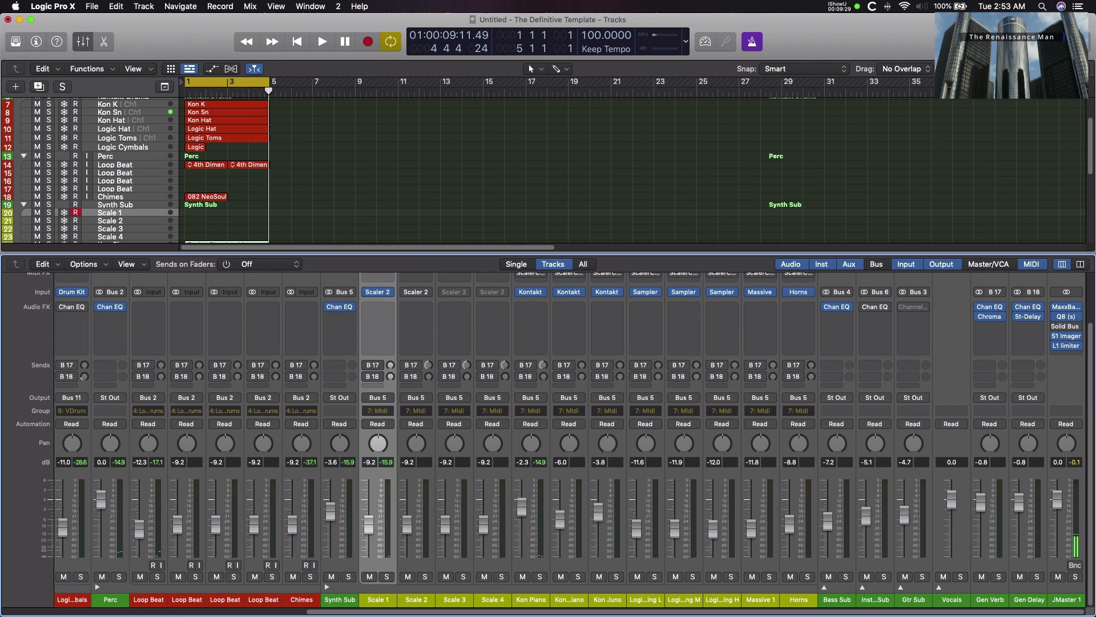
pyautogui.click(531, 292)
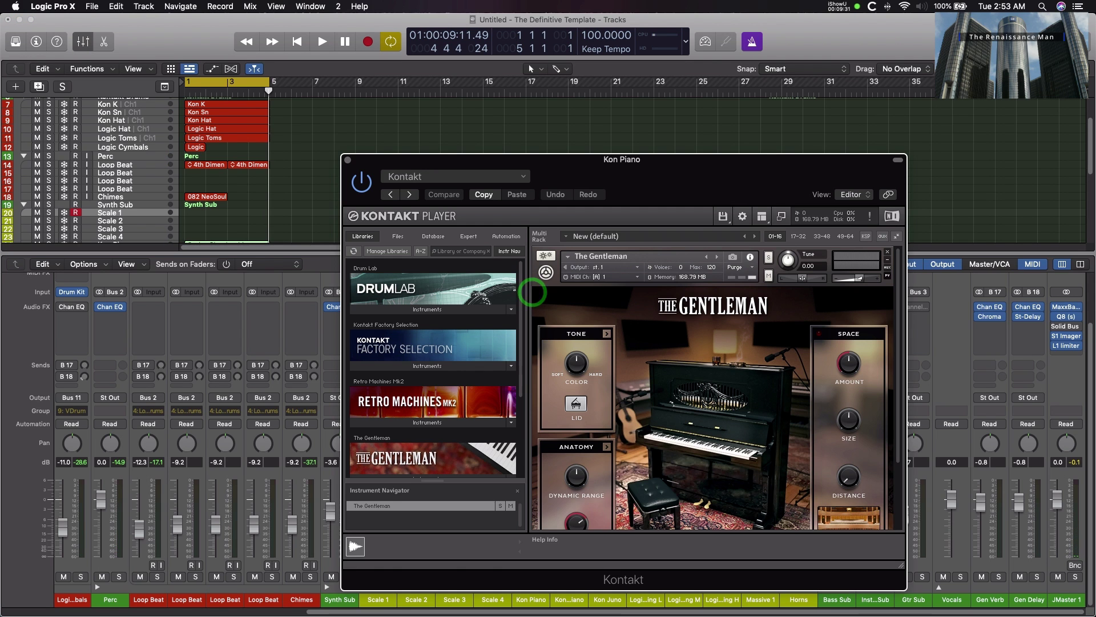
pyautogui.moveTo(570, 165); pyautogui.dragTo(515, 87)
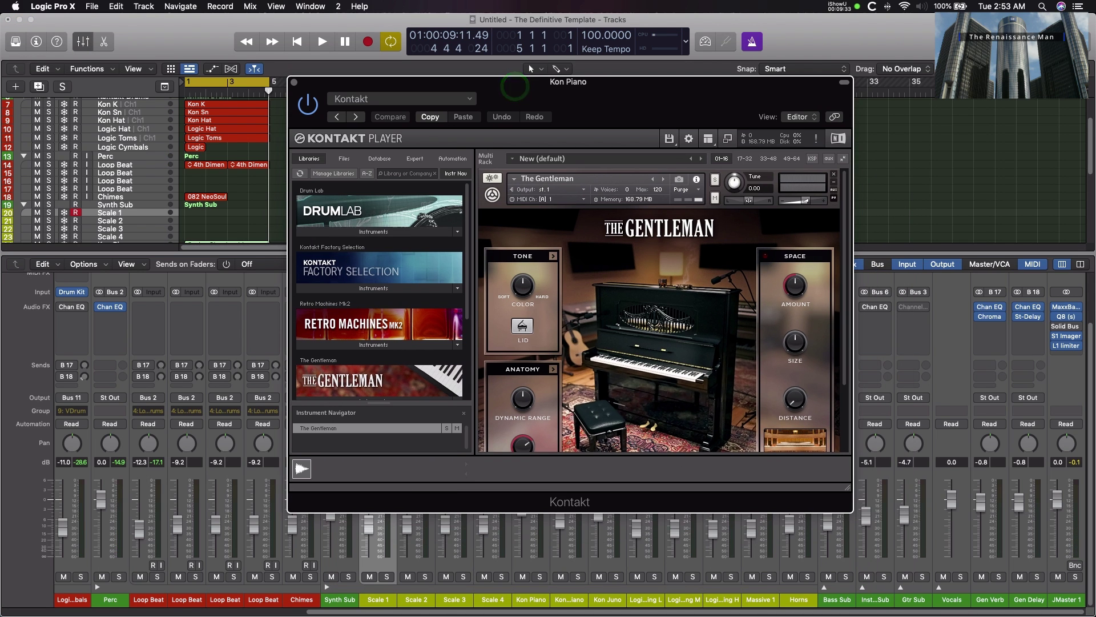
pyautogui.scroll(-4, 380, 291)
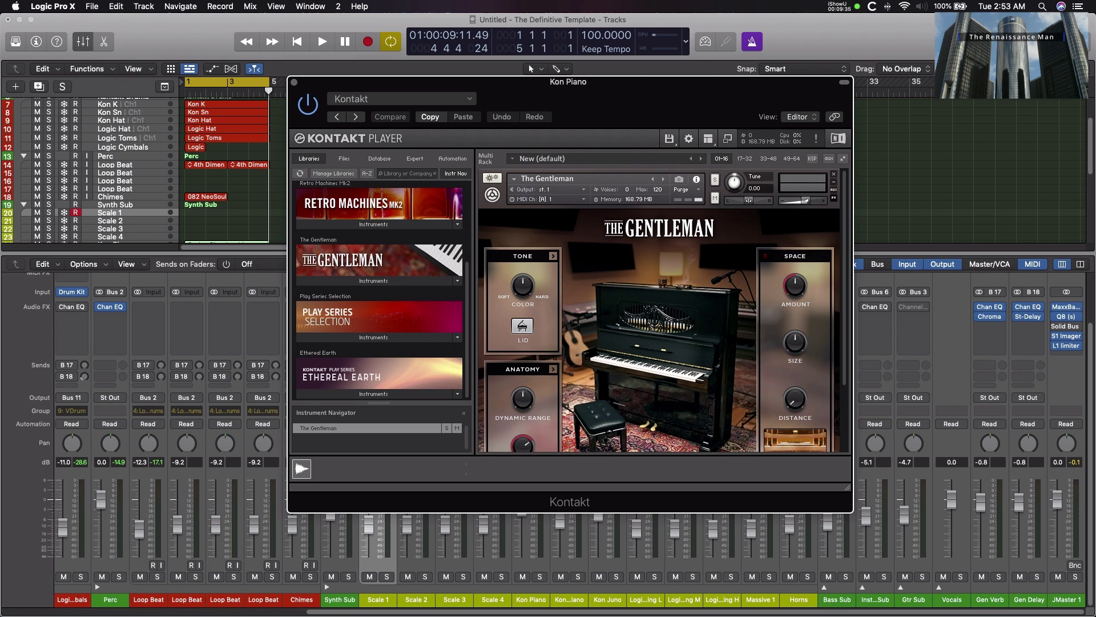
pyautogui.click(294, 83)
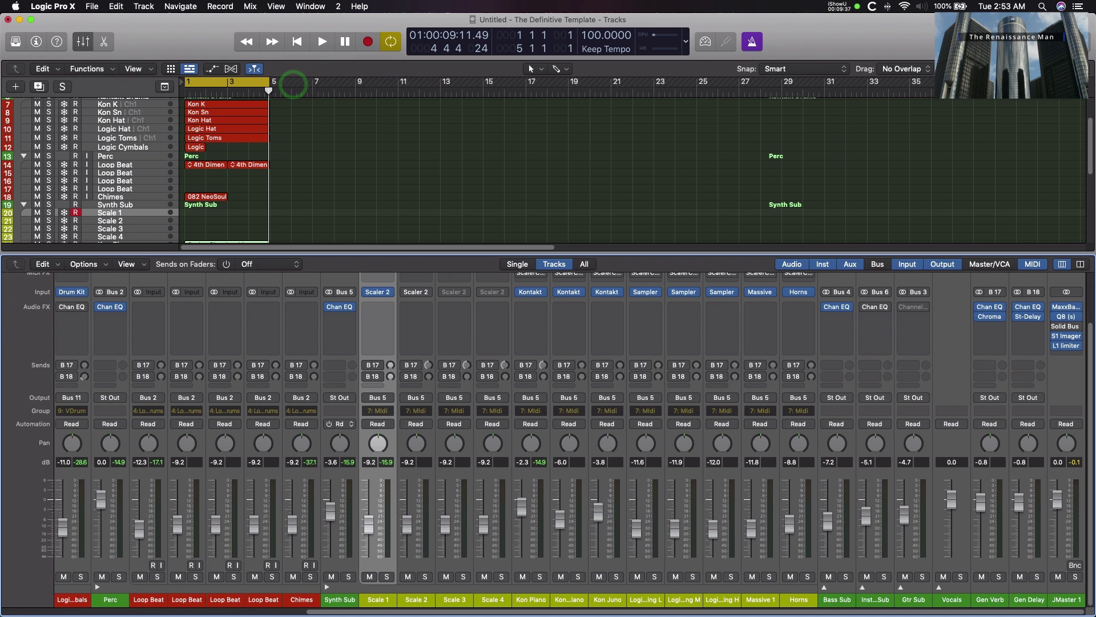
# Step: Review the drum channels in the mixer, briefly open the Logic Hat channel's Drum Kit instrument, and return to the synth channels
pyautogui.moveTo(313, 610); pyautogui.dragTo(37, 608)
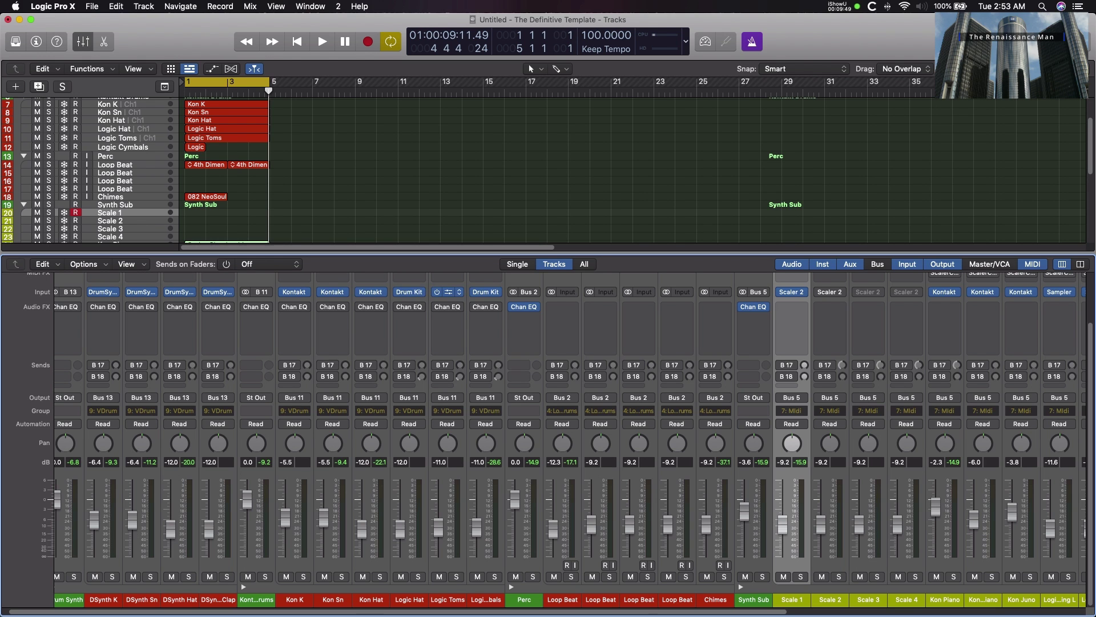
pyautogui.click(409, 292)
pyautogui.click(348, 160)
pyautogui.hscroll(10, 623, 591)
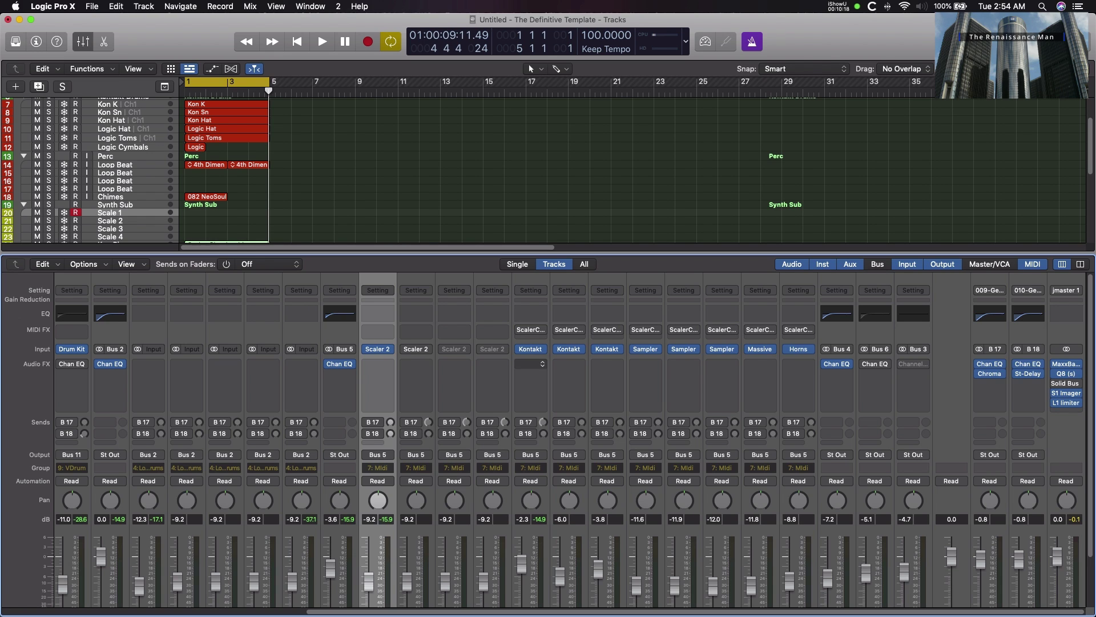
pyautogui.scroll(-3, 548, 440)
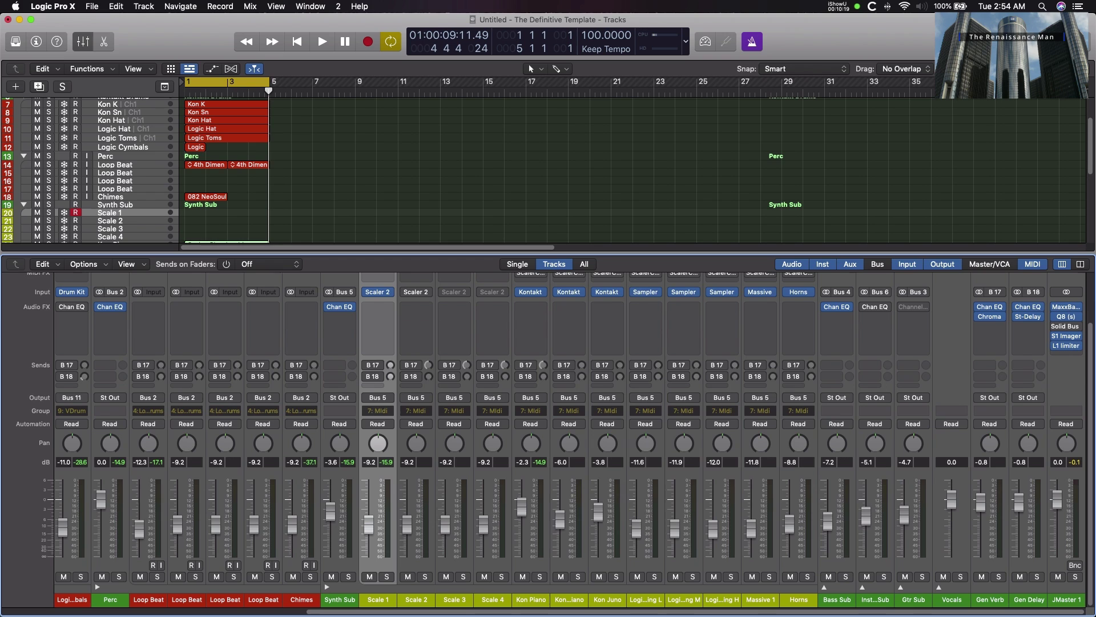
# Step: Expand the Bass Sub stack in the mixer and go through its channels from Muted Electric Bass to Bass Amp
pyautogui.click(753, 609)
pyautogui.click(828, 588)
pyautogui.click(824, 587)
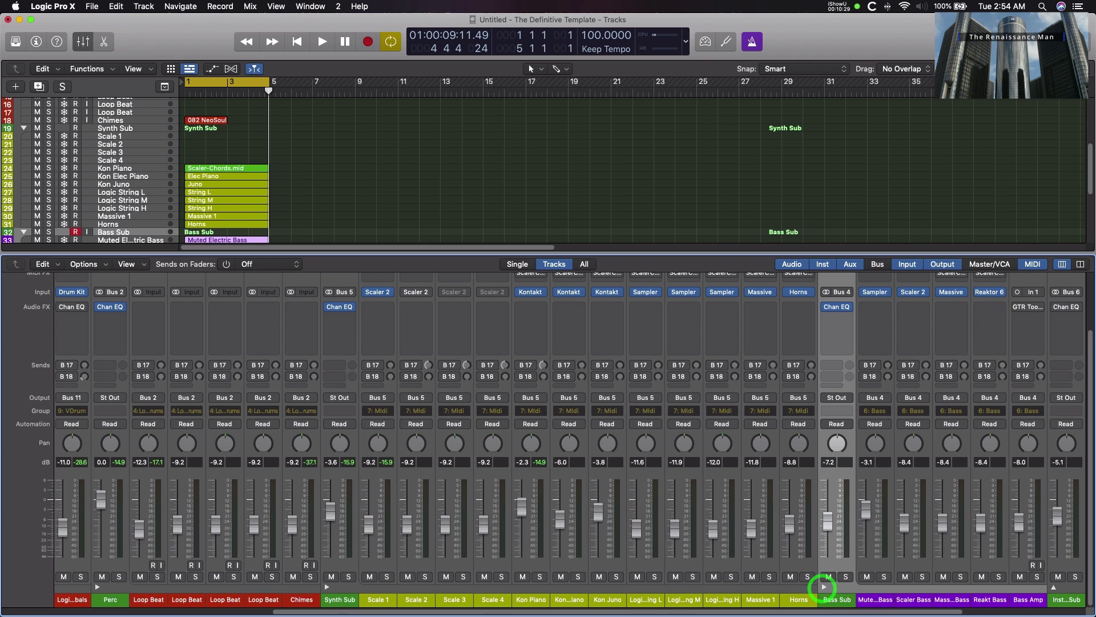
pyautogui.hscroll(5, 843, 599)
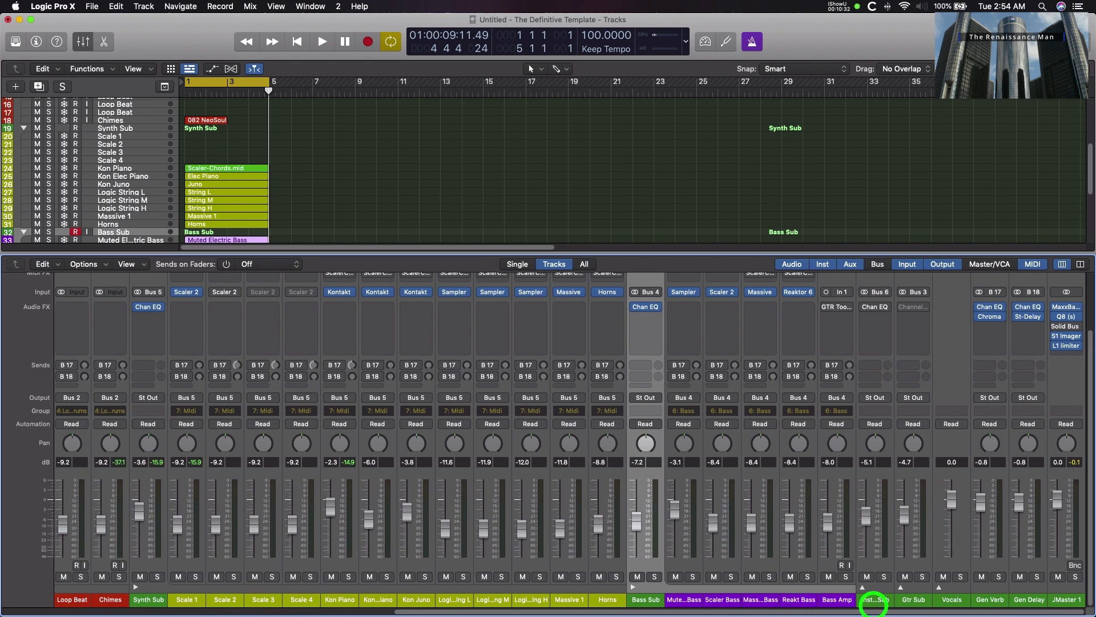
pyautogui.click(688, 542)
pyautogui.click(720, 545)
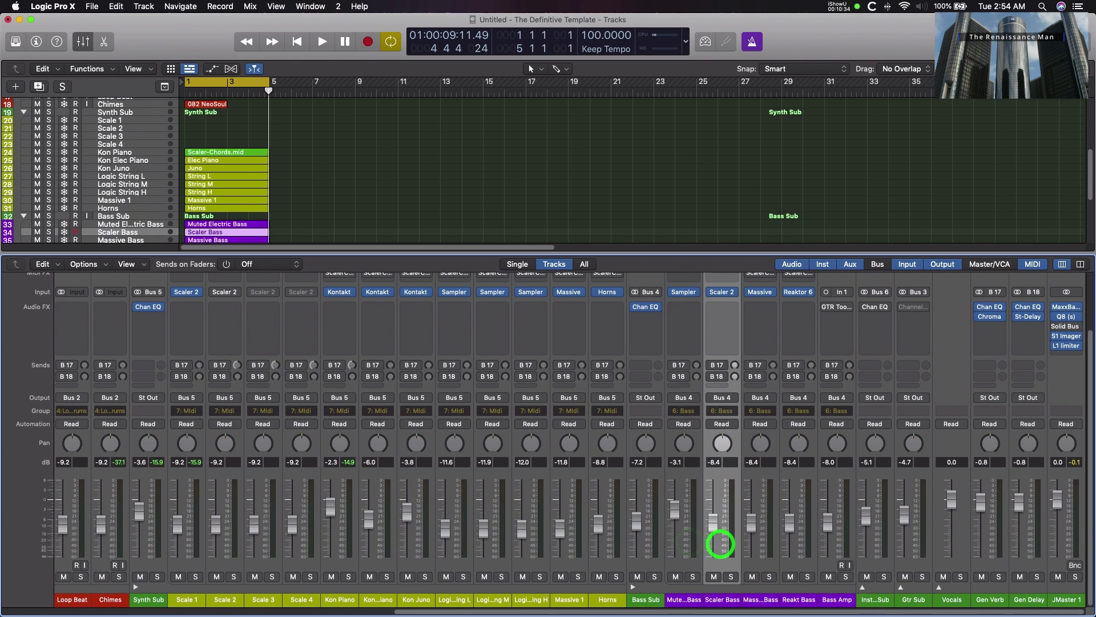
pyautogui.click(753, 544)
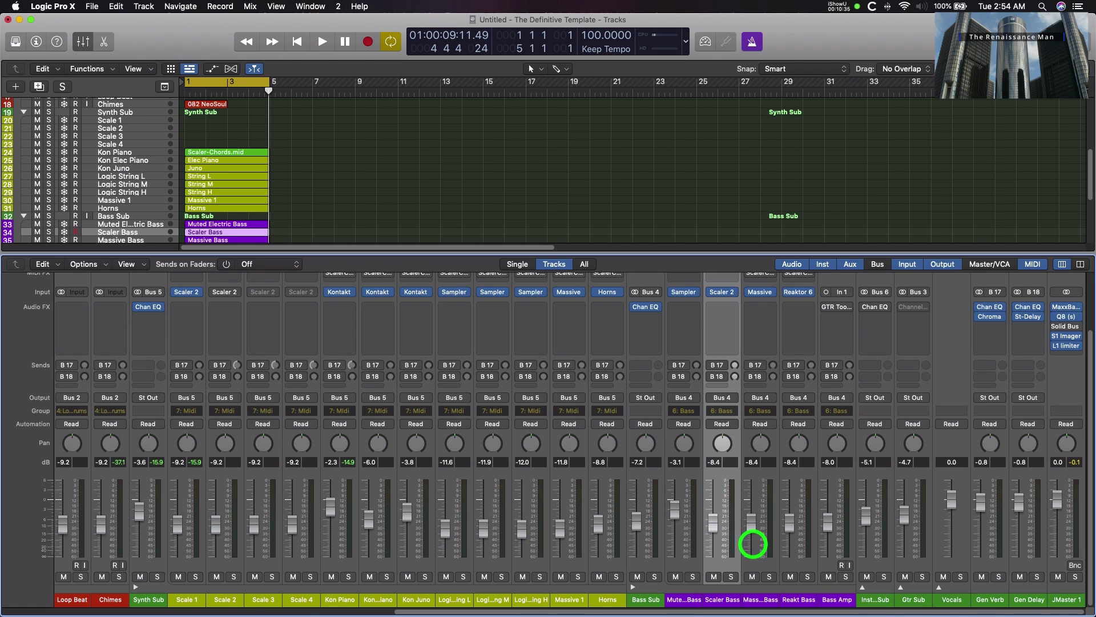
pyautogui.click(802, 545)
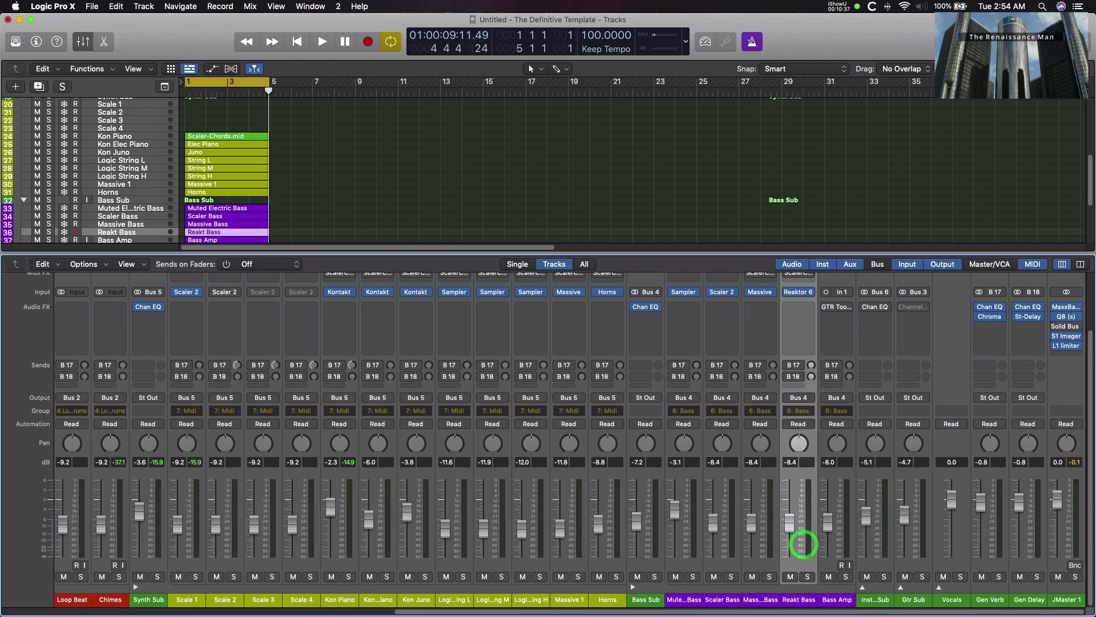
pyautogui.click(845, 536)
# Step: Expand the Inst Loop Sub and Gtr Sub stacks in the mixer to reveal their loop and guitar channels
pyautogui.moveTo(690, 608); pyautogui.dragTo(721, 610)
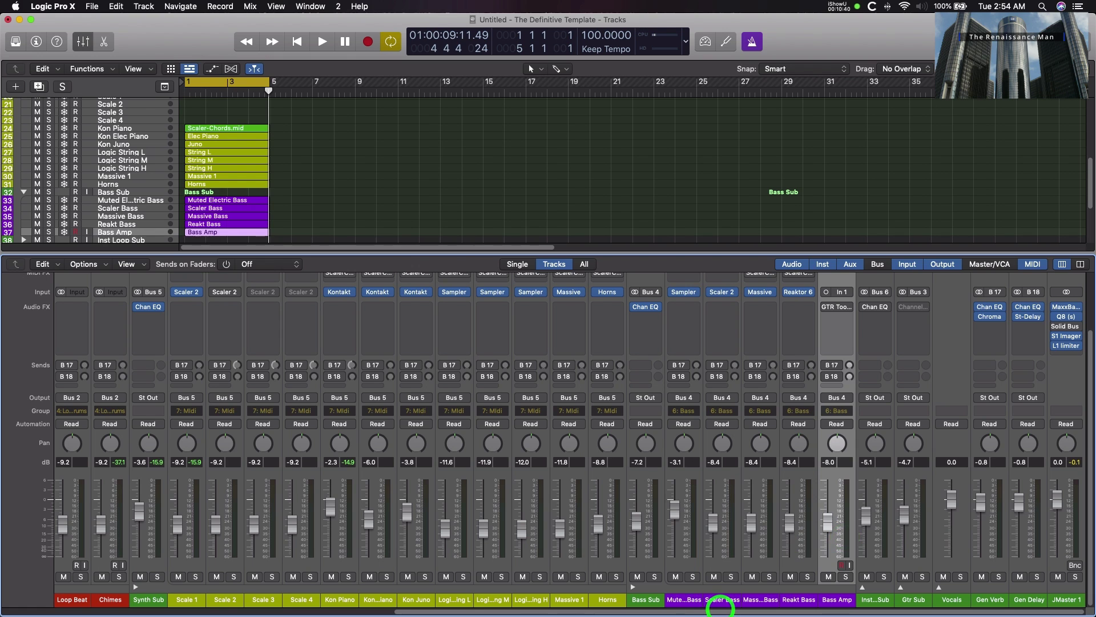
pyautogui.click(862, 586)
pyautogui.moveTo(863, 605); pyautogui.dragTo(970, 605)
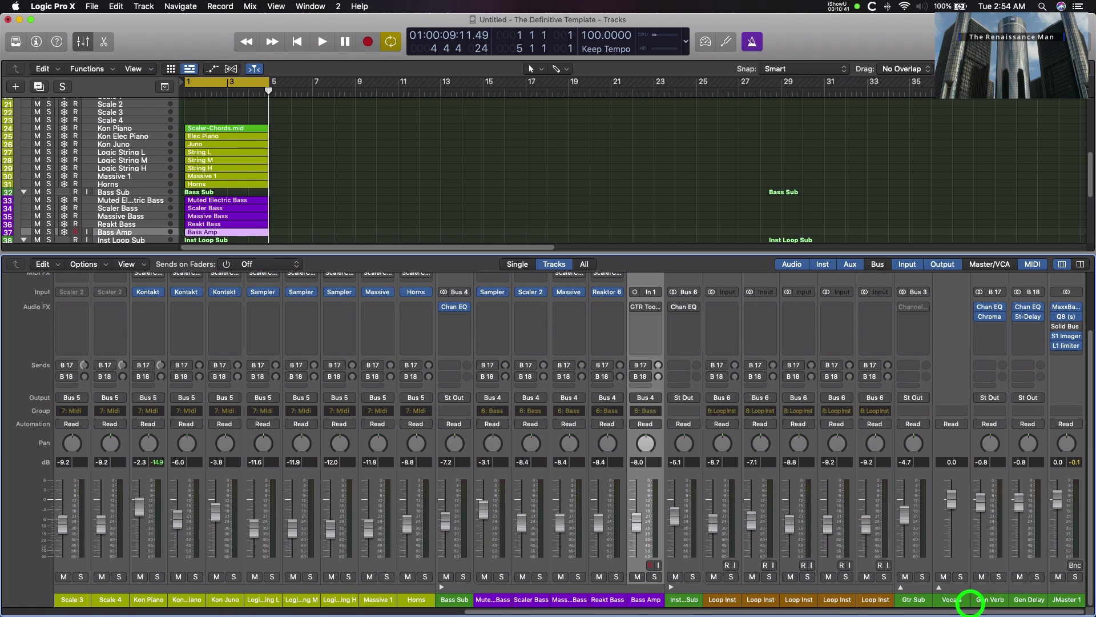
pyautogui.click(900, 587)
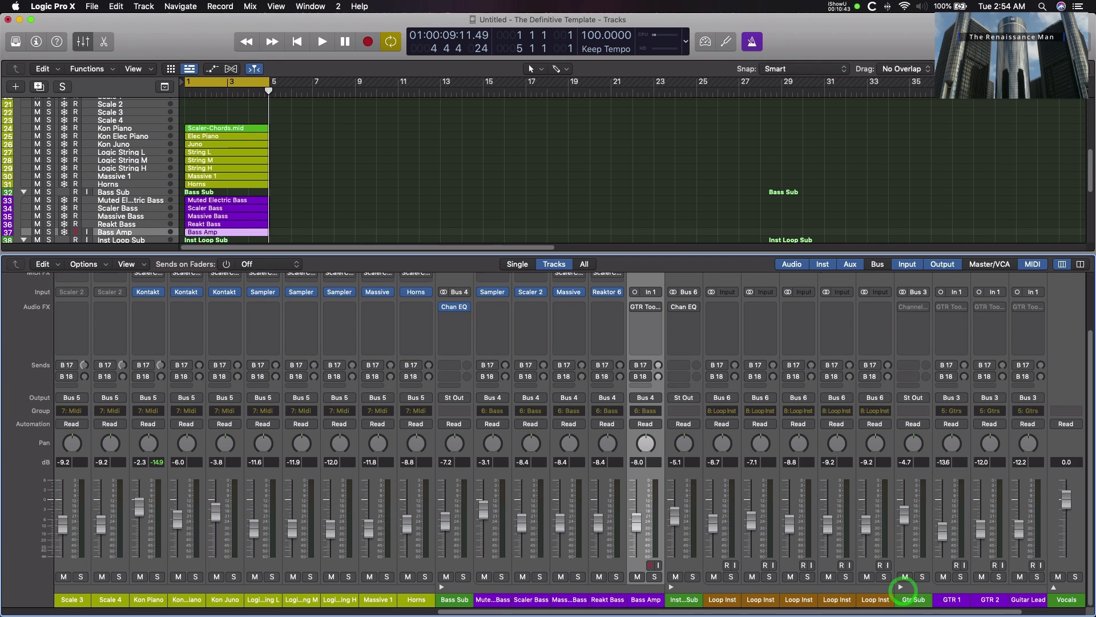
# Step: Open the GTR 1 channel's GTR Tool Rack plug-in to view its pedal chain, closing it when done
pyautogui.click(994, 610)
pyautogui.click(837, 307)
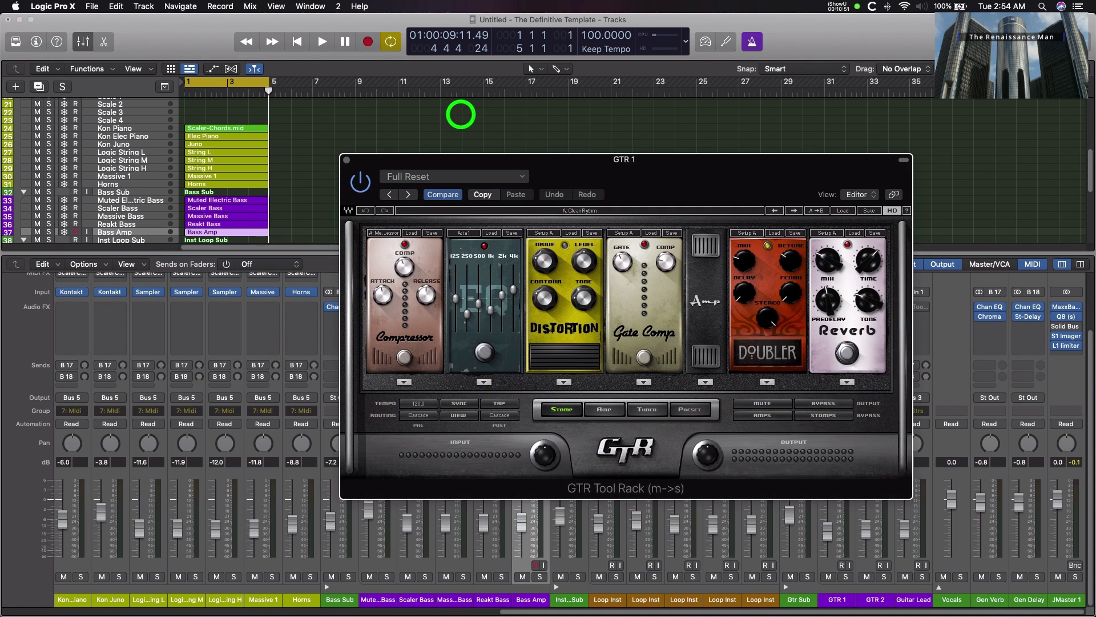
pyautogui.click(174, 112)
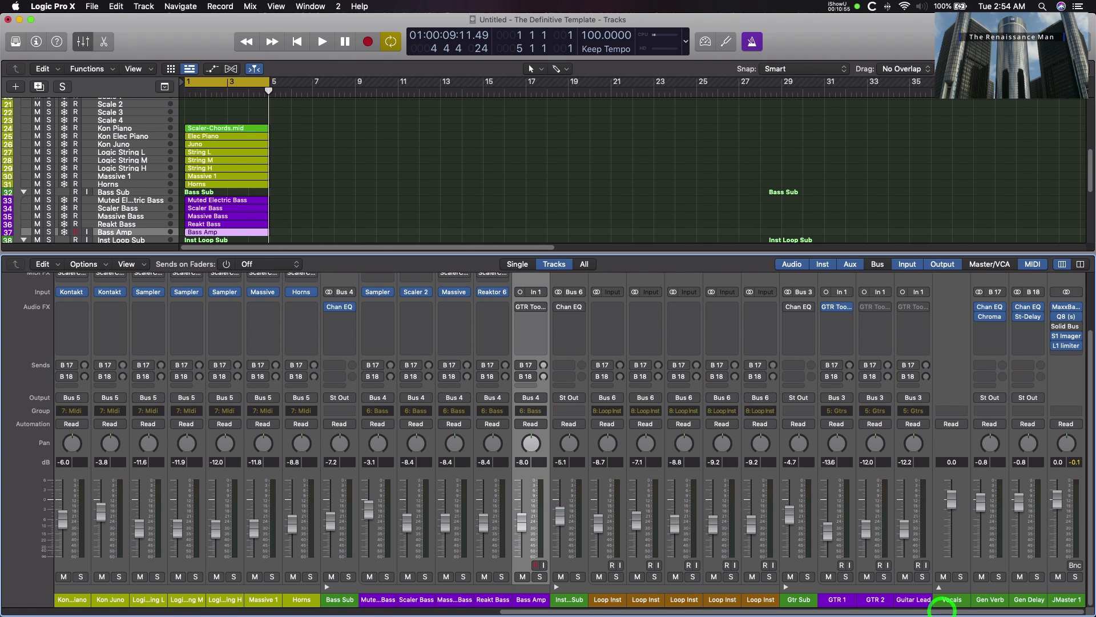
# Step: Expand the Vocals stack in the mixer, along with its Main V and Chorus substacks, to reveal their vocal channels
pyautogui.click(939, 586)
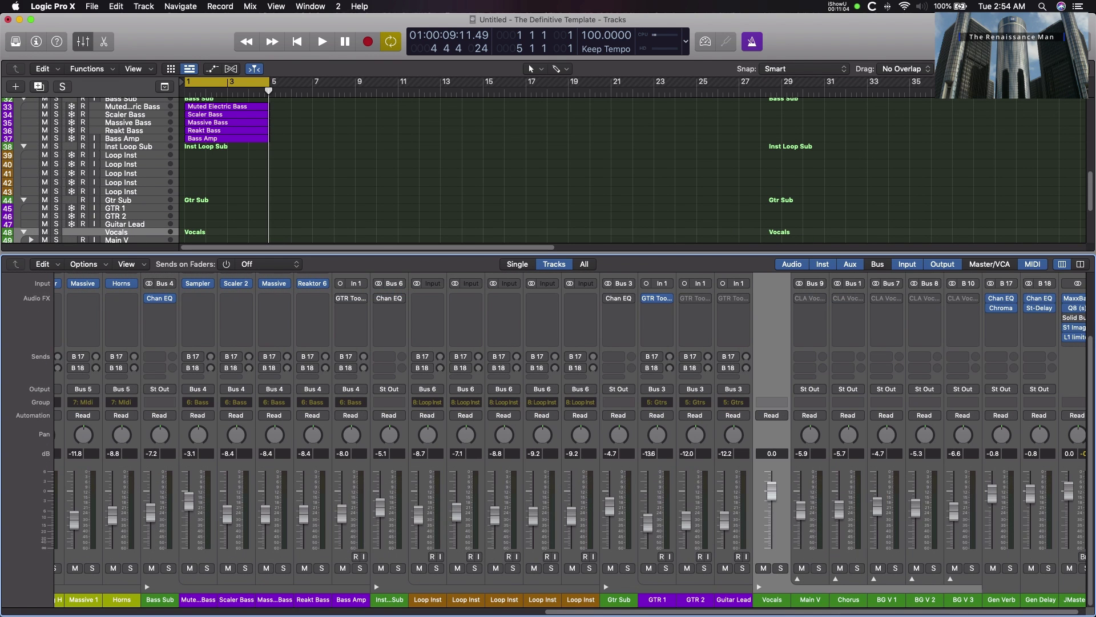
pyautogui.click(797, 579)
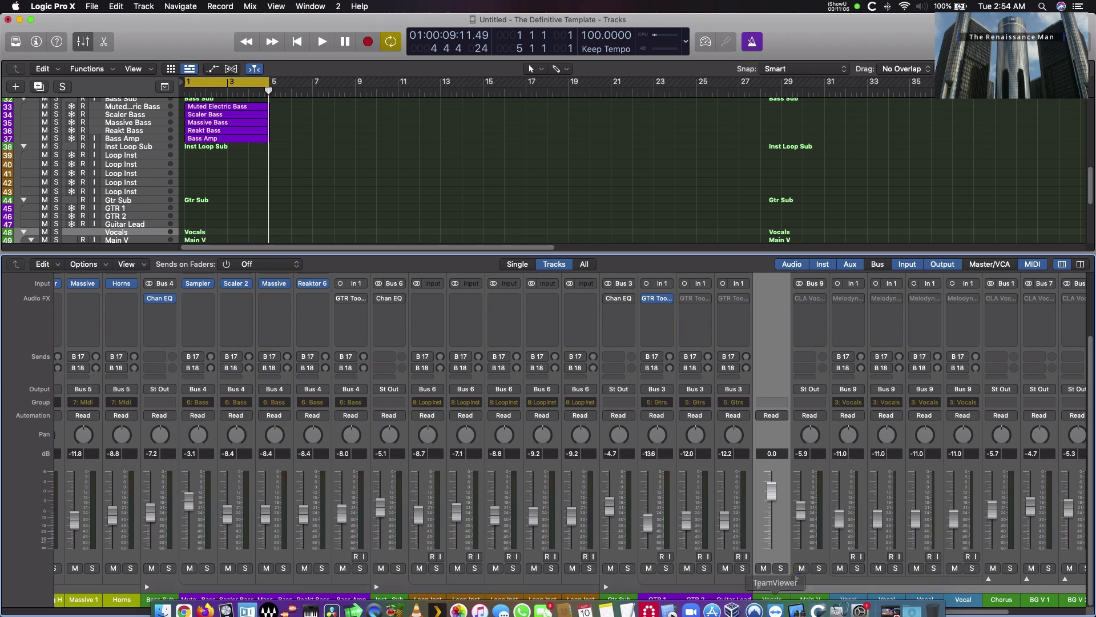
pyautogui.click(1019, 611)
pyautogui.moveTo(1019, 611); pyautogui.dragTo(1036, 612)
pyautogui.click(837, 578)
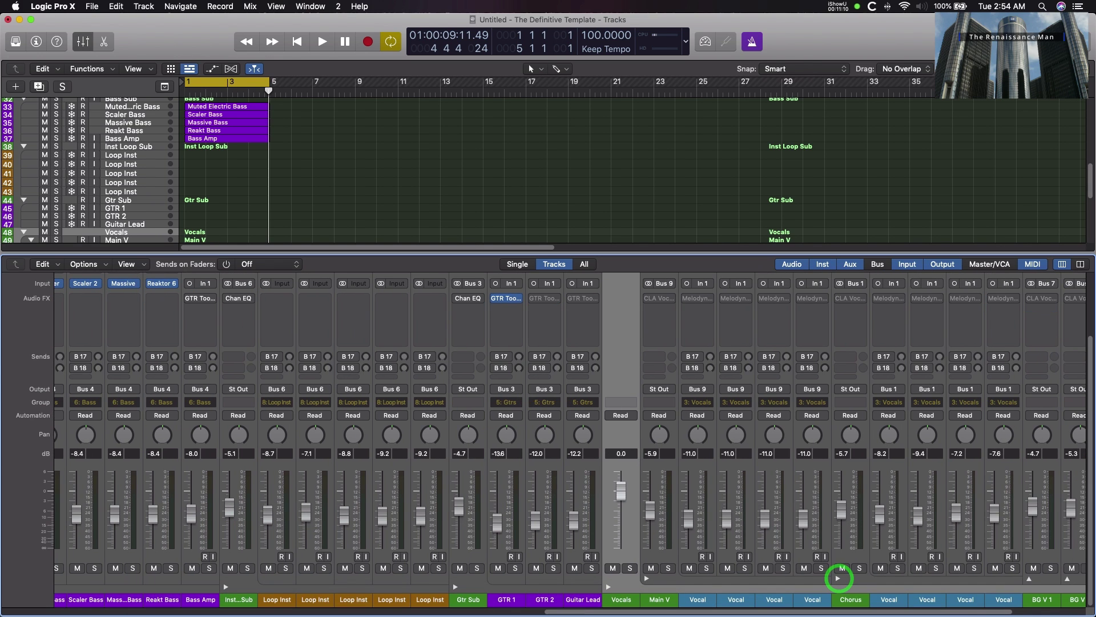
# Step: Expand the BG V 1, BG V 2 and BG V 3 substacks in the mixer and go through their vocal channels
pyautogui.moveTo(951, 611); pyautogui.dragTo(1022, 609)
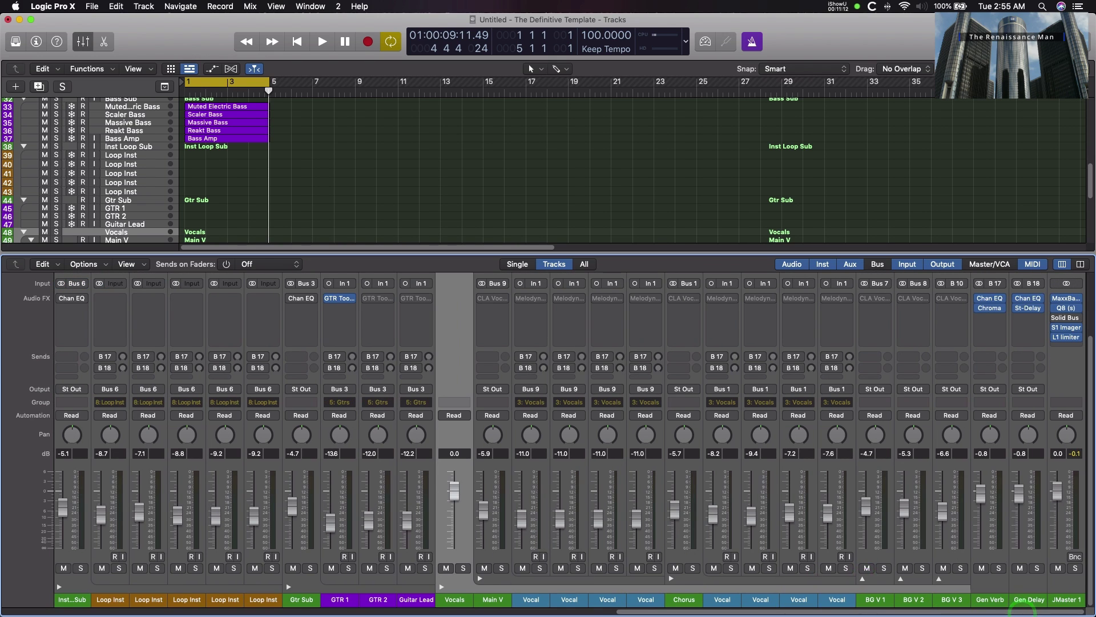
pyautogui.click(862, 578)
pyautogui.moveTo(900, 610); pyautogui.dragTo(962, 608)
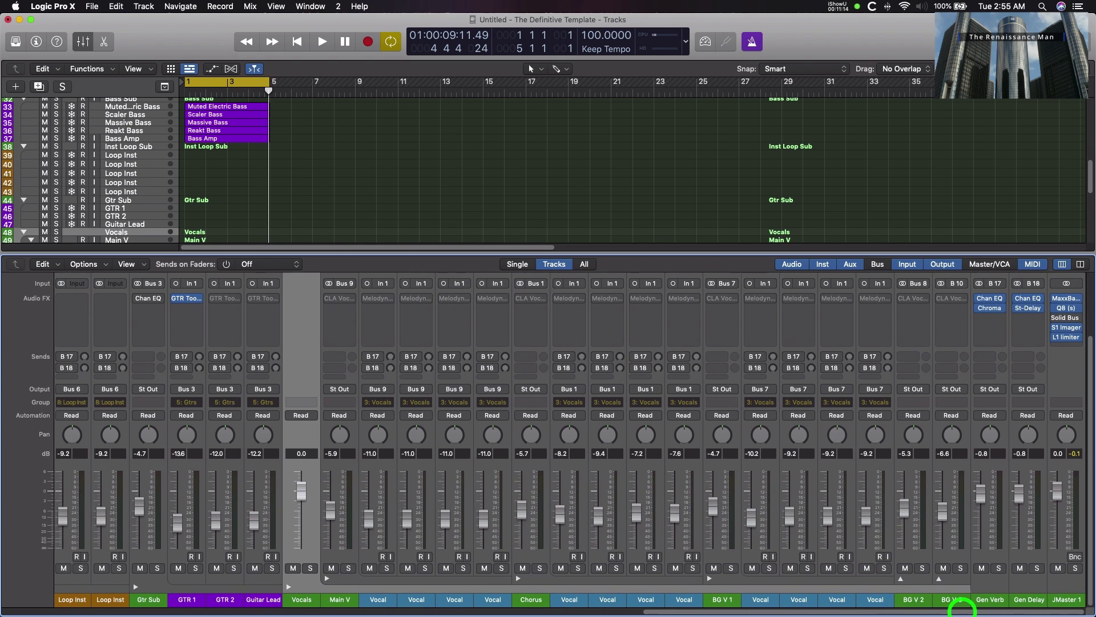
pyautogui.click(901, 578)
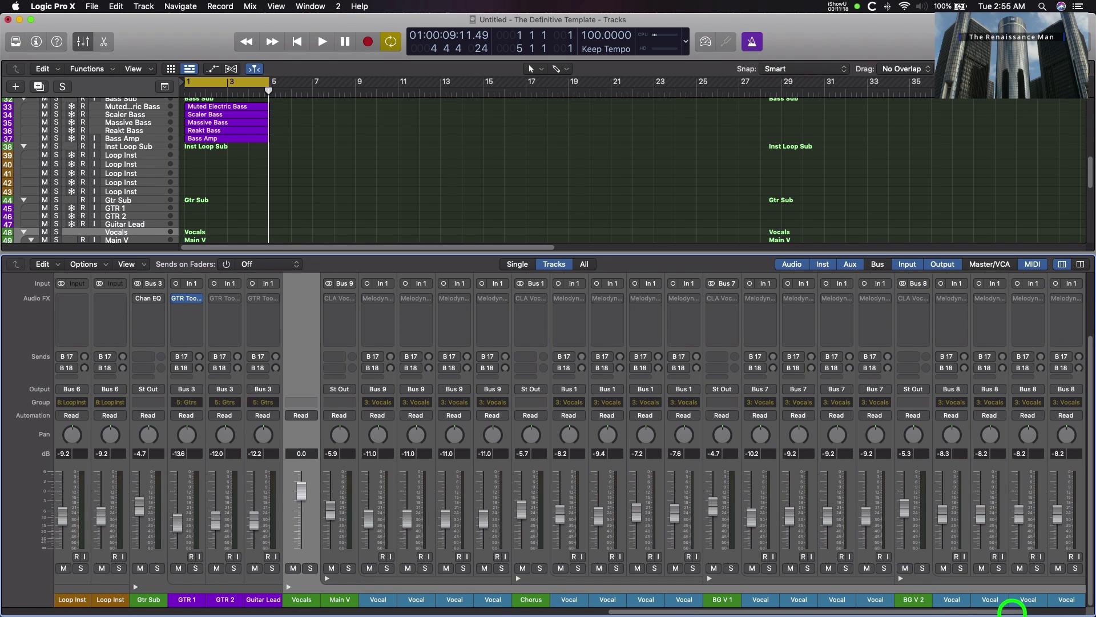
pyautogui.moveTo(1011, 610); pyautogui.dragTo(1027, 610)
pyautogui.click(939, 578)
pyautogui.moveTo(685, 608); pyautogui.dragTo(775, 588)
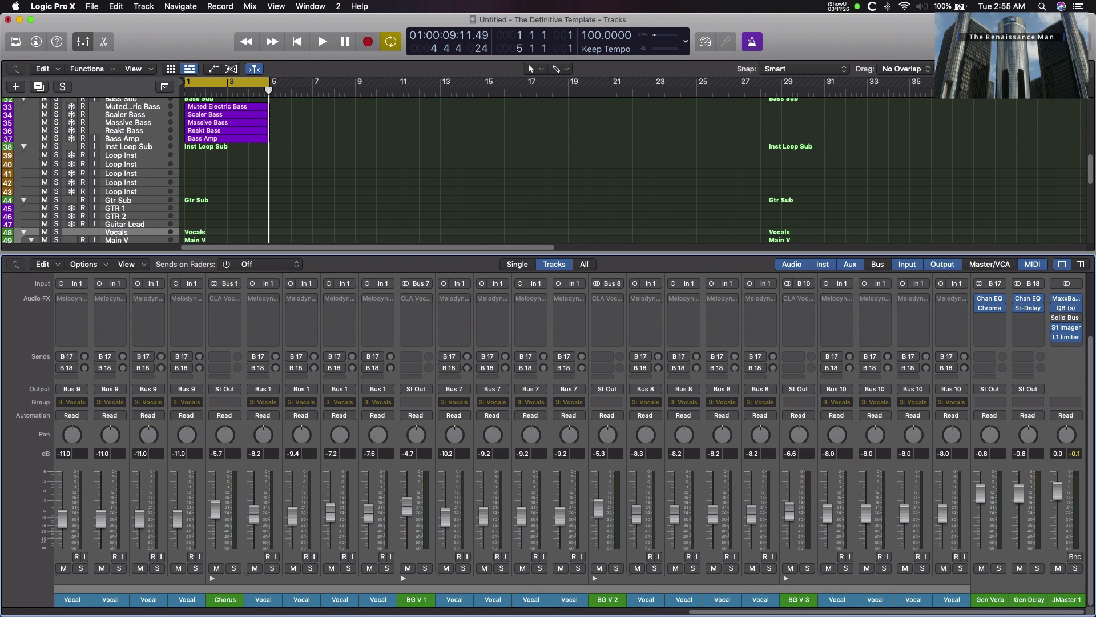
# Step: Hide the mixer to view the vocal tracks, select the JMaster 1 track, and show the mixer again
pyautogui.click(80, 41)
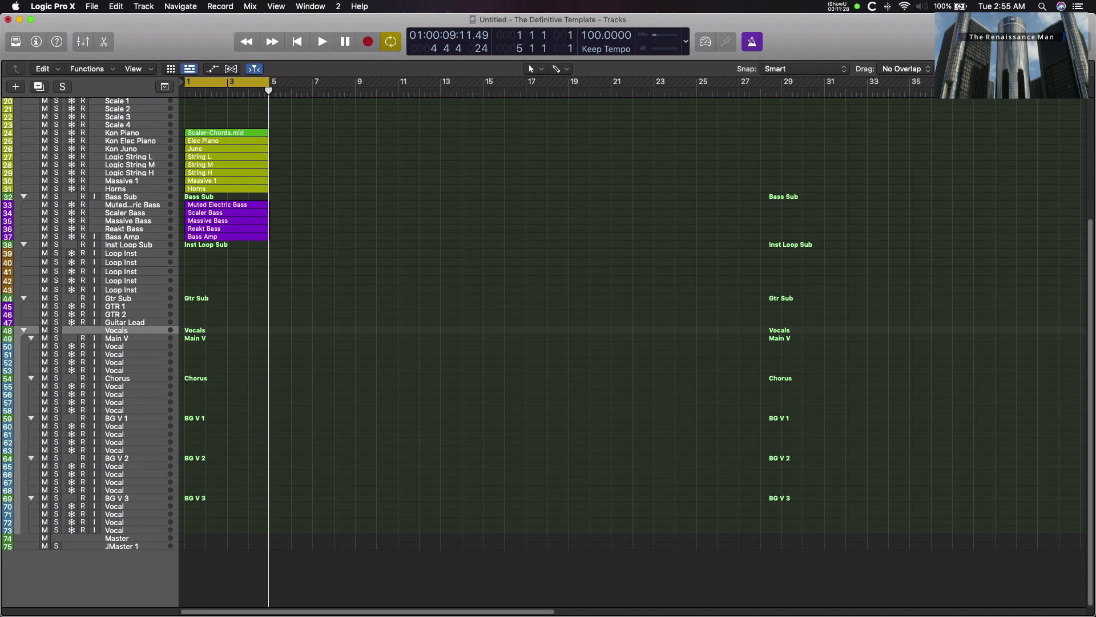
pyautogui.click(19, 546)
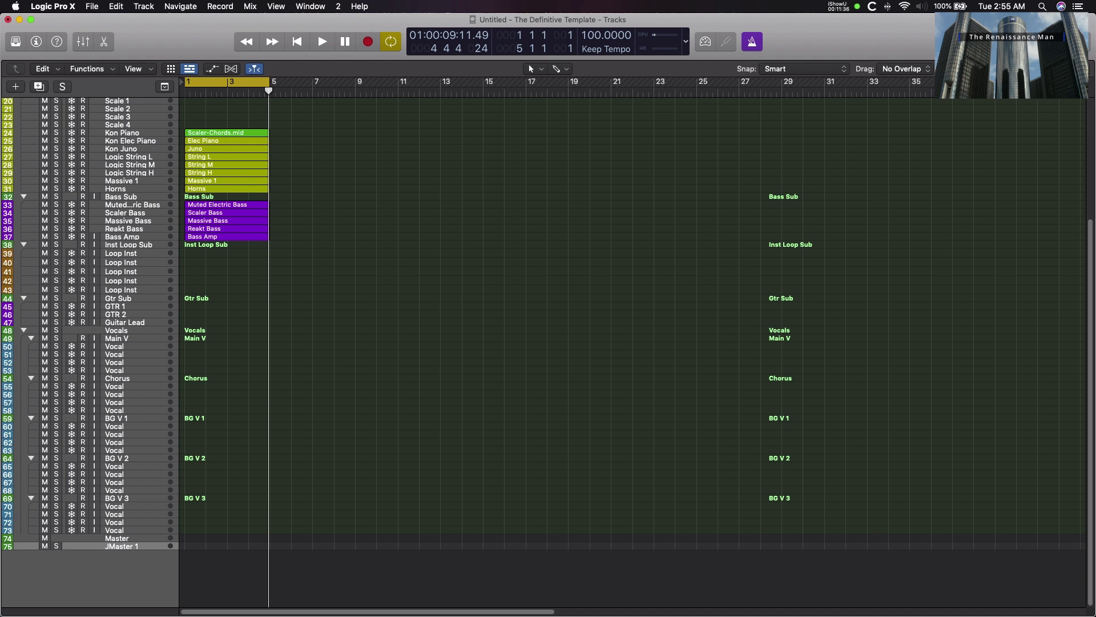
pyautogui.press('x')
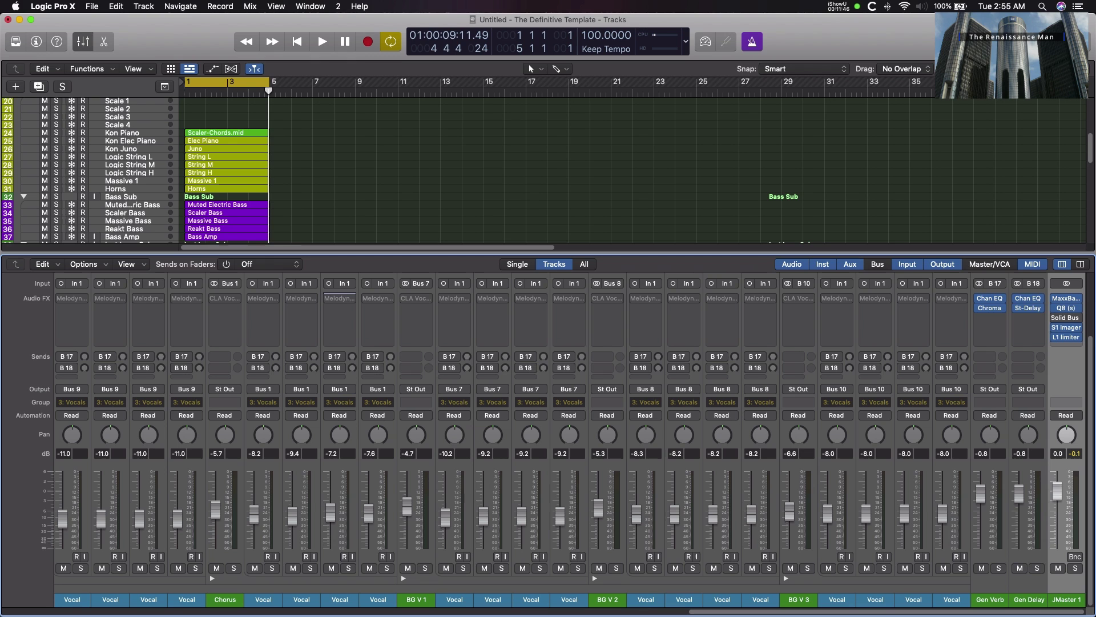
# Step: Turn on and open the BG V 1 channel's CLA Vocals plug-in to view its controls, closing and bypassing it when done
pyautogui.click(405, 298)
pyautogui.click(406, 298)
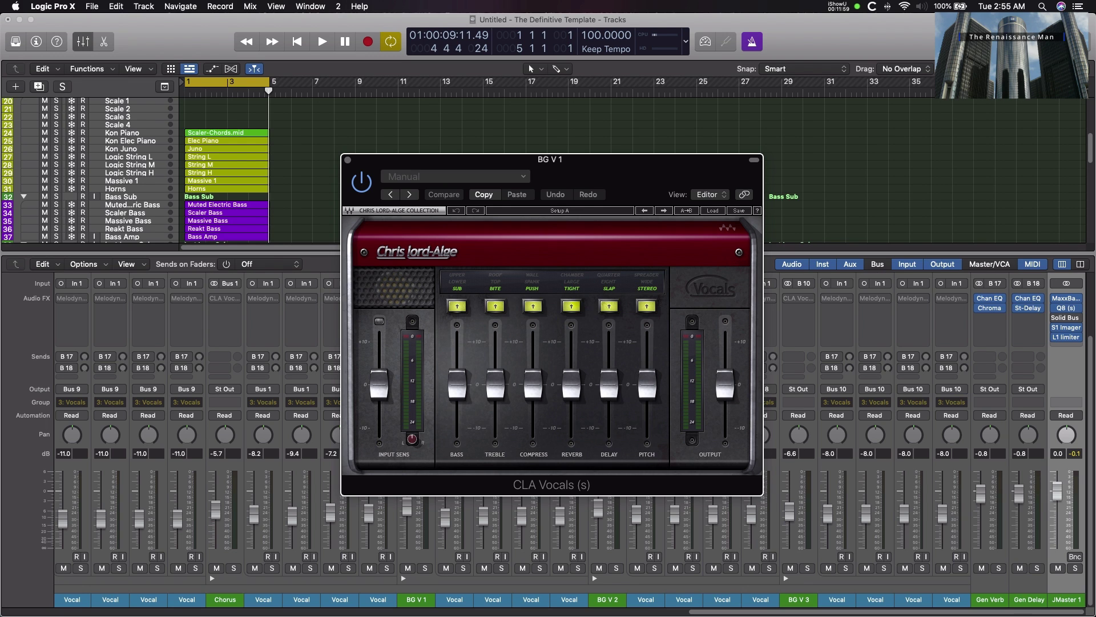
pyautogui.moveTo(505, 161); pyautogui.dragTo(420, 147)
pyautogui.click(263, 146)
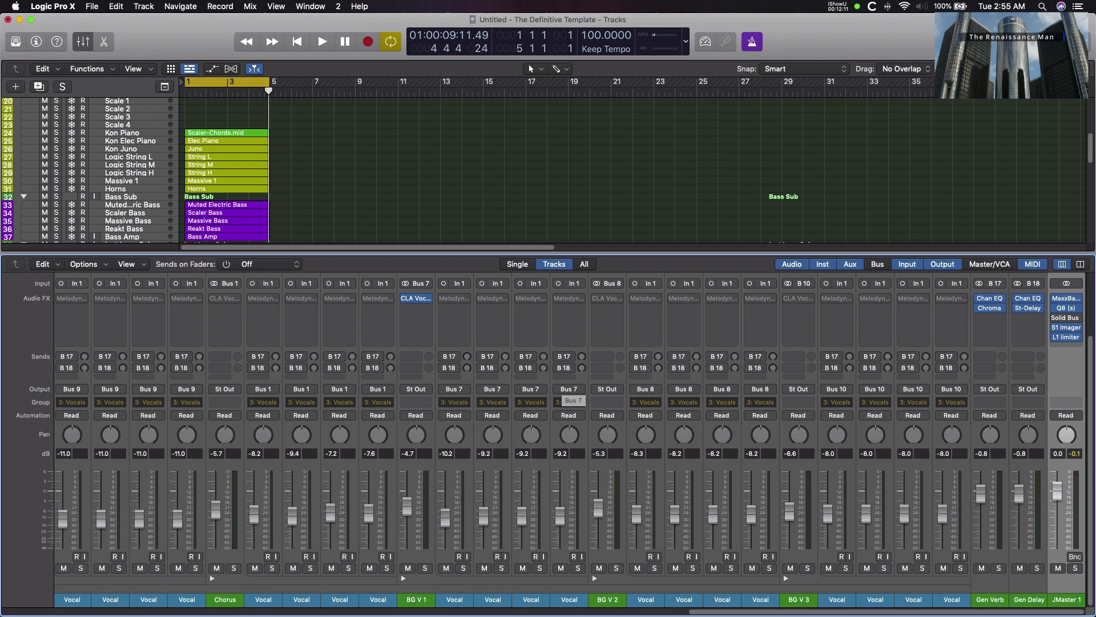
pyautogui.click(405, 298)
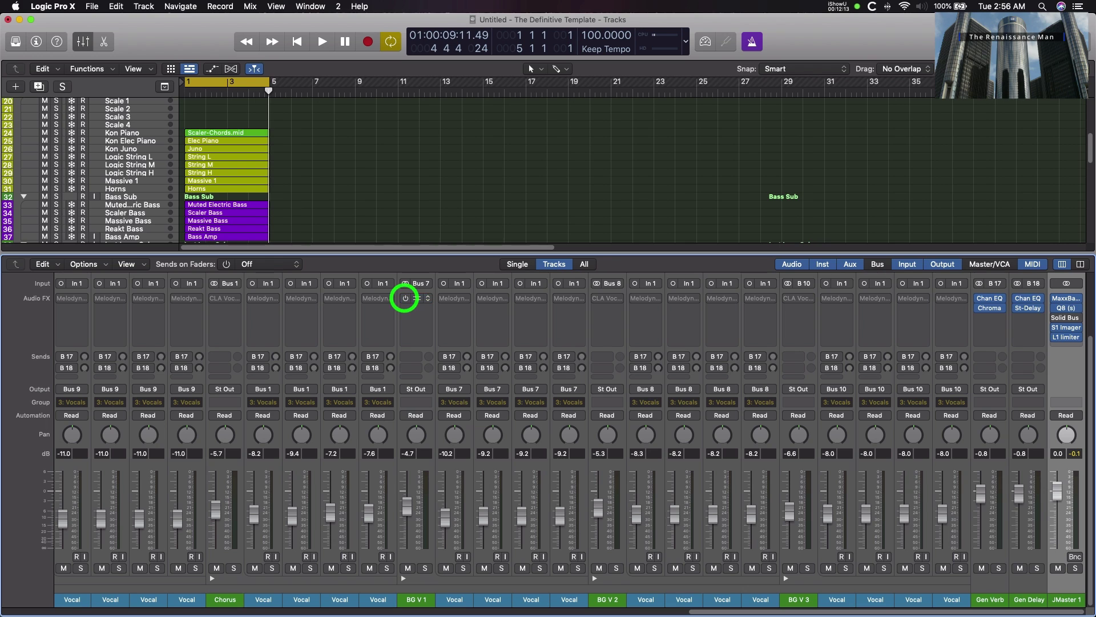
pyautogui.click(820, 609)
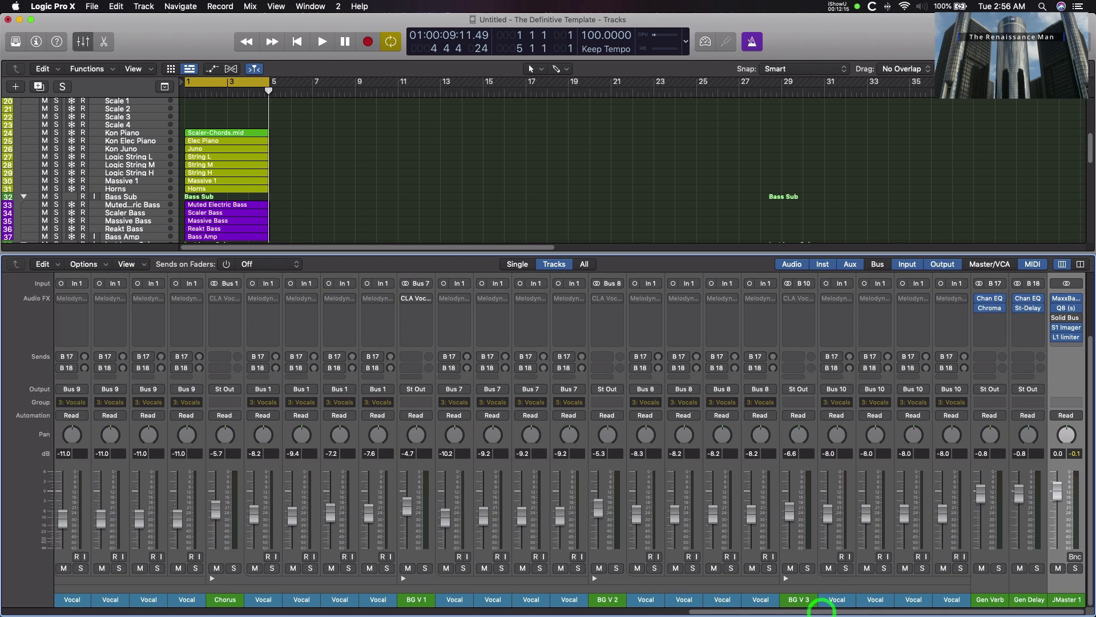
# Step: Select the BG V 2, BG V 1 and Chorus channels in turn and return to the drum channels in the mixer
pyautogui.click(607, 486)
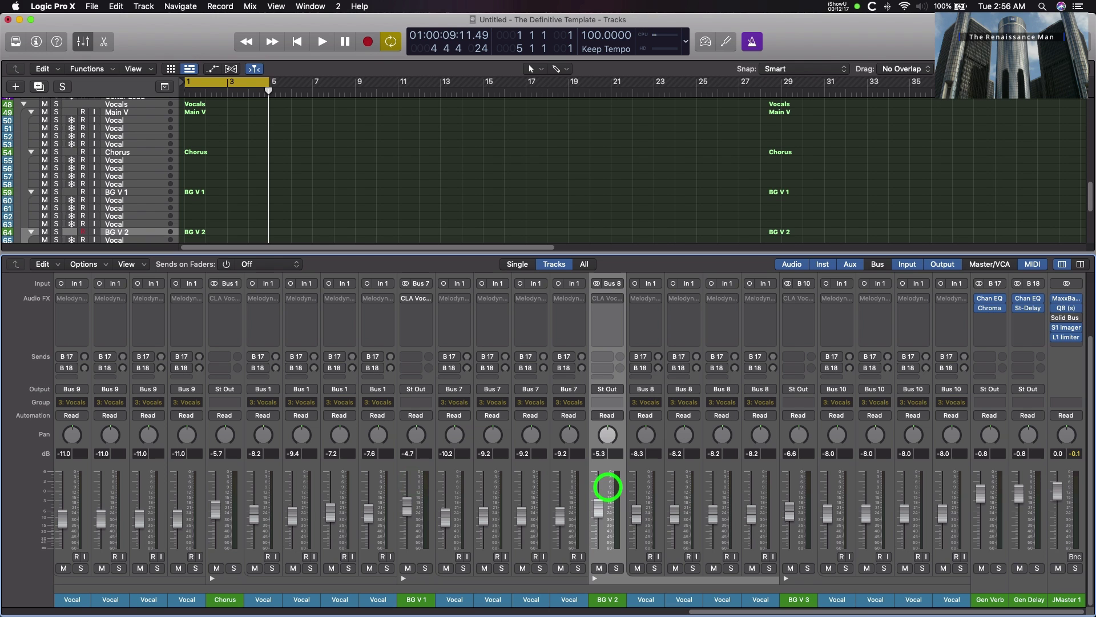
pyautogui.click(416, 474)
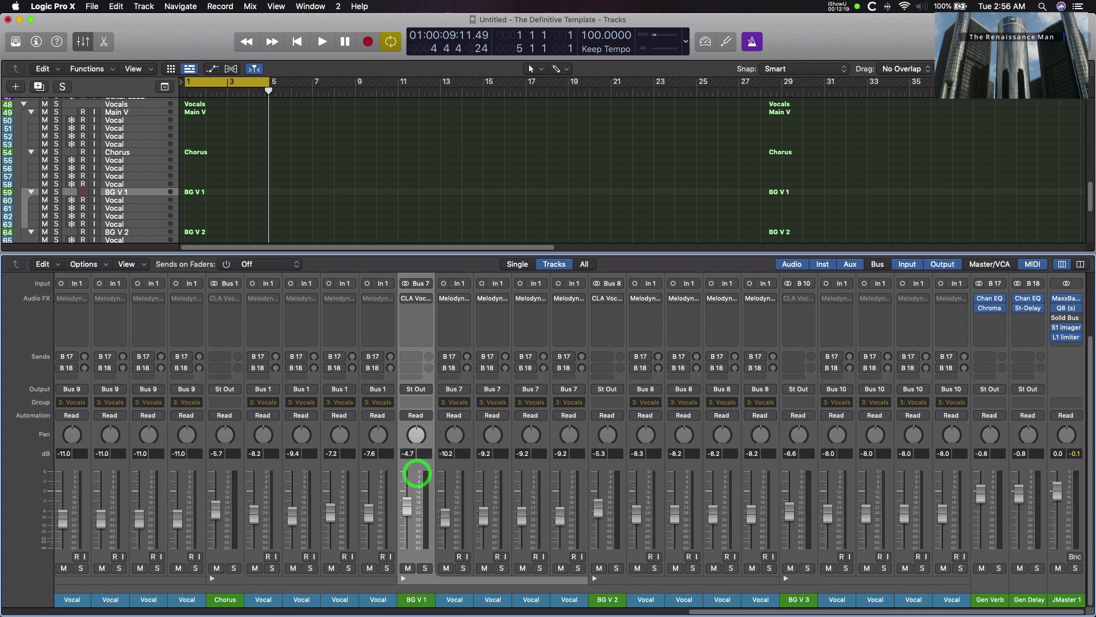
pyautogui.click(233, 479)
pyautogui.moveTo(680, 608); pyautogui.dragTo(63, 562)
pyautogui.moveTo(108, 606); pyautogui.dragTo(74, 605)
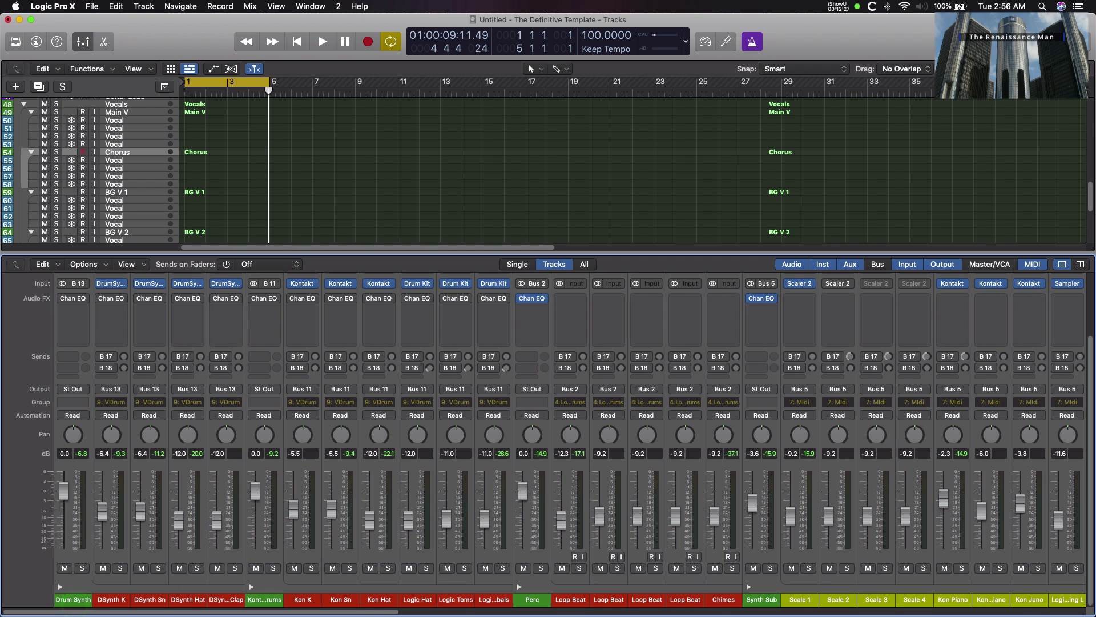
# Step: Hide the mixer and look over the full track list from Drum Synth to JMaster 1
pyautogui.click(82, 42)
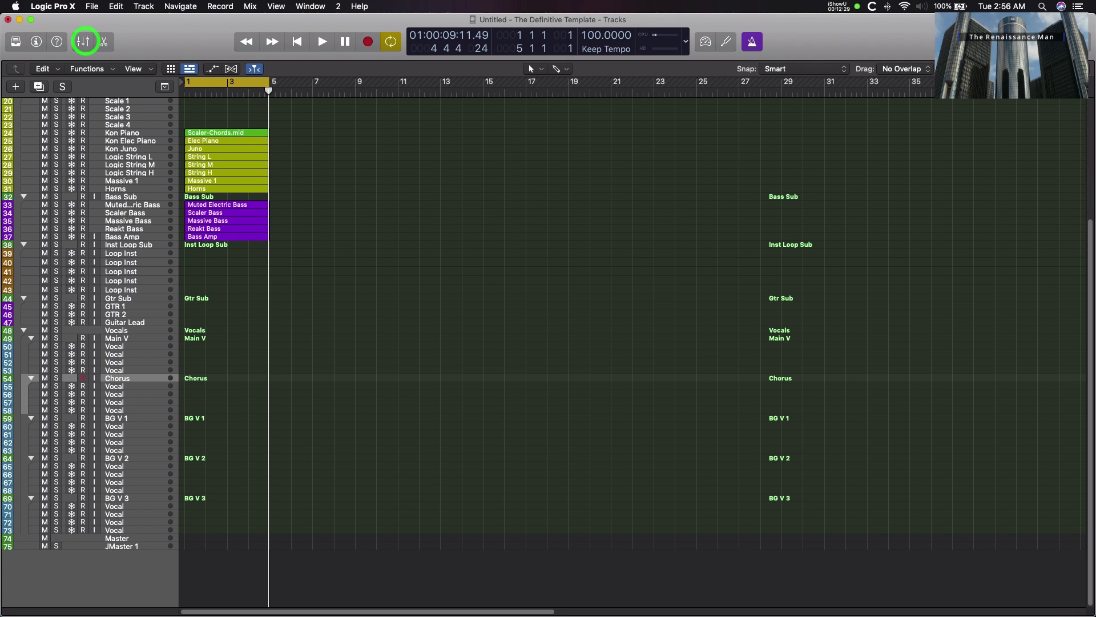
pyautogui.scroll(5, 548, 342)
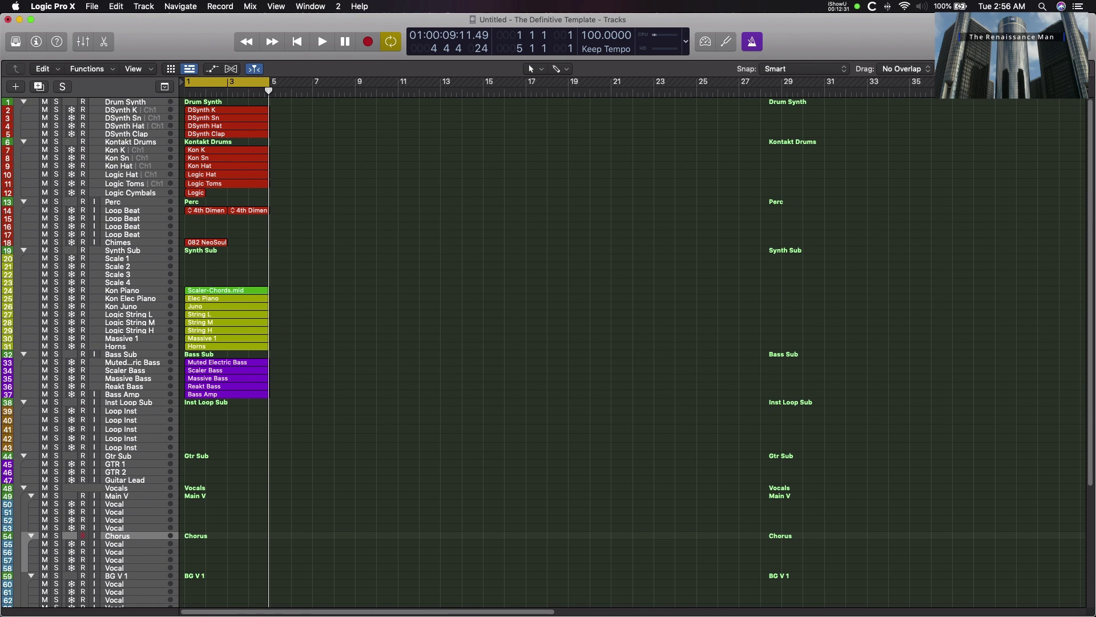
pyautogui.scroll(-2, 549, 353)
pyautogui.scroll(-4, 548, 342)
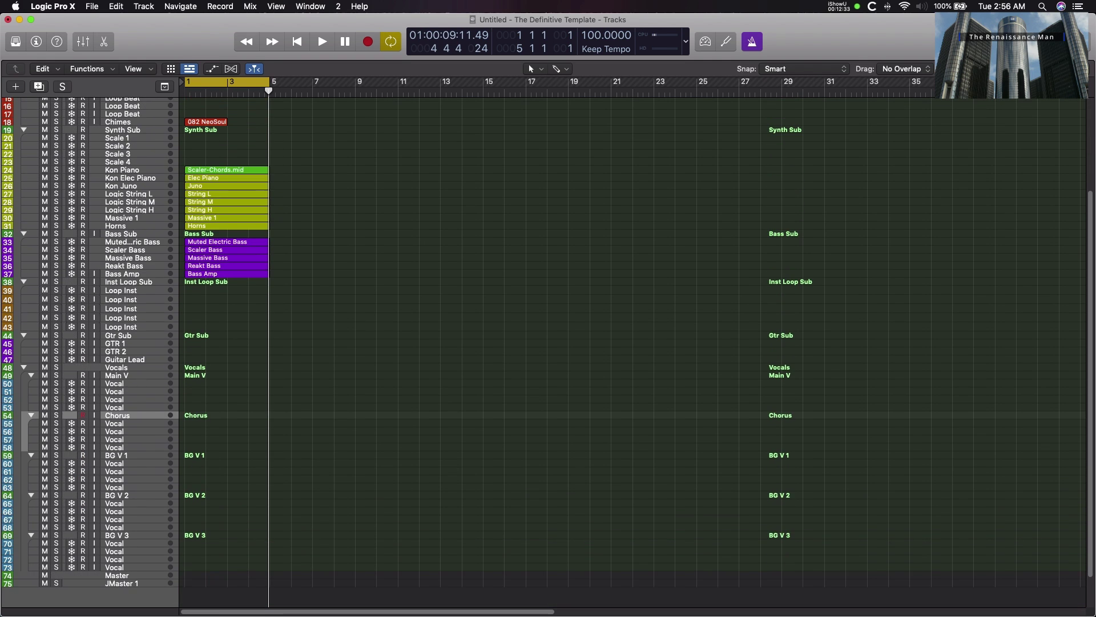
pyautogui.scroll(5, 549, 342)
# Step: Show the mixer, review the channels through to JMaster 1, and hide it to return to the first tracks
pyautogui.click(83, 41)
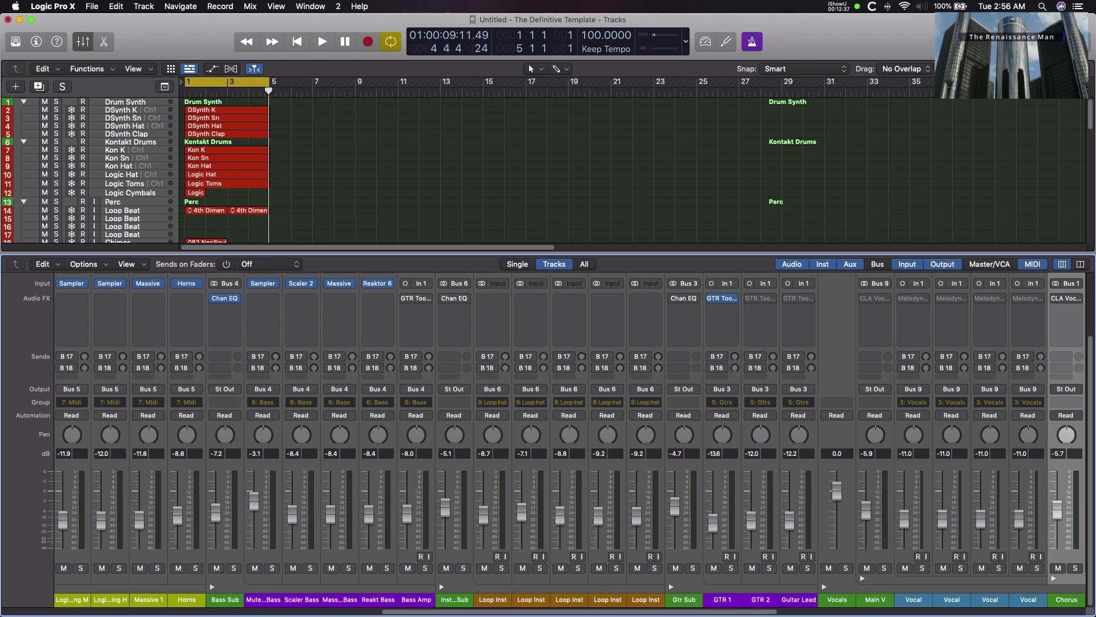
pyautogui.moveTo(599, 600); pyautogui.dragTo(1078, 577)
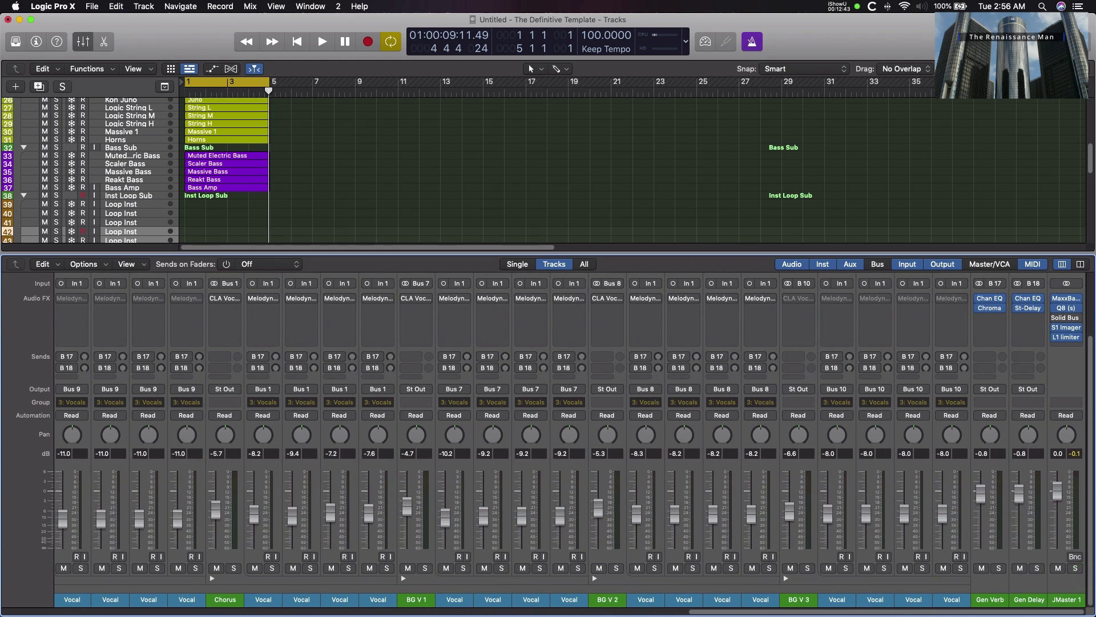
pyautogui.click(81, 42)
pyautogui.scroll(5, 548, 343)
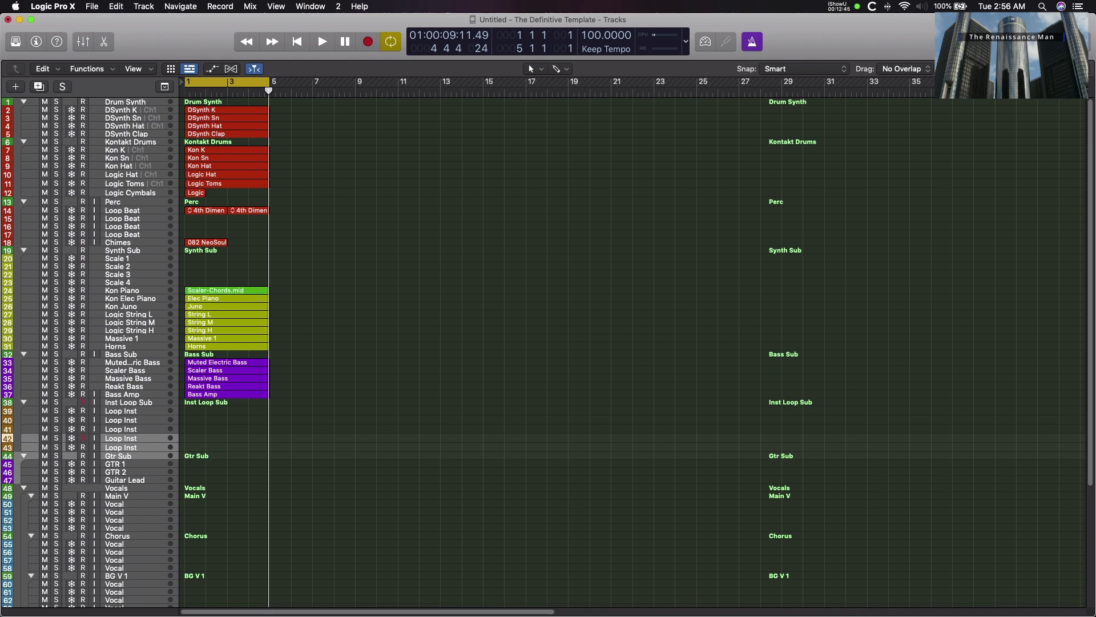
# Step: During playback, copy the Scaler-Chords.mid region from Kon Piano to the Kon Elec Piano, Kon Juno, Logic String H and Horns tracks
pyautogui.press('space')
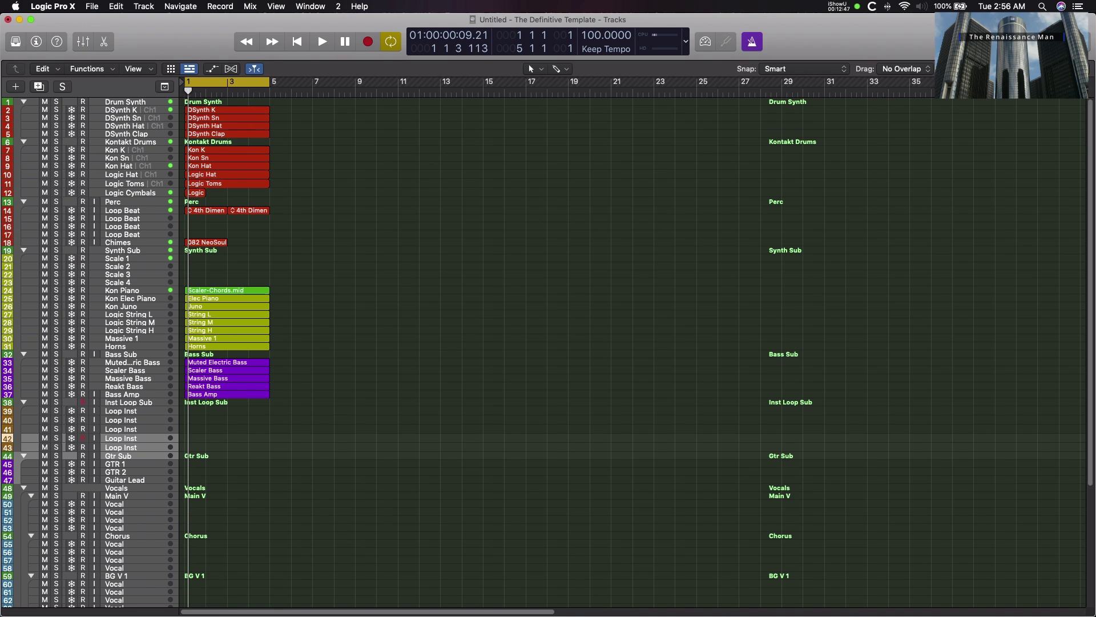
pyautogui.click(209, 290)
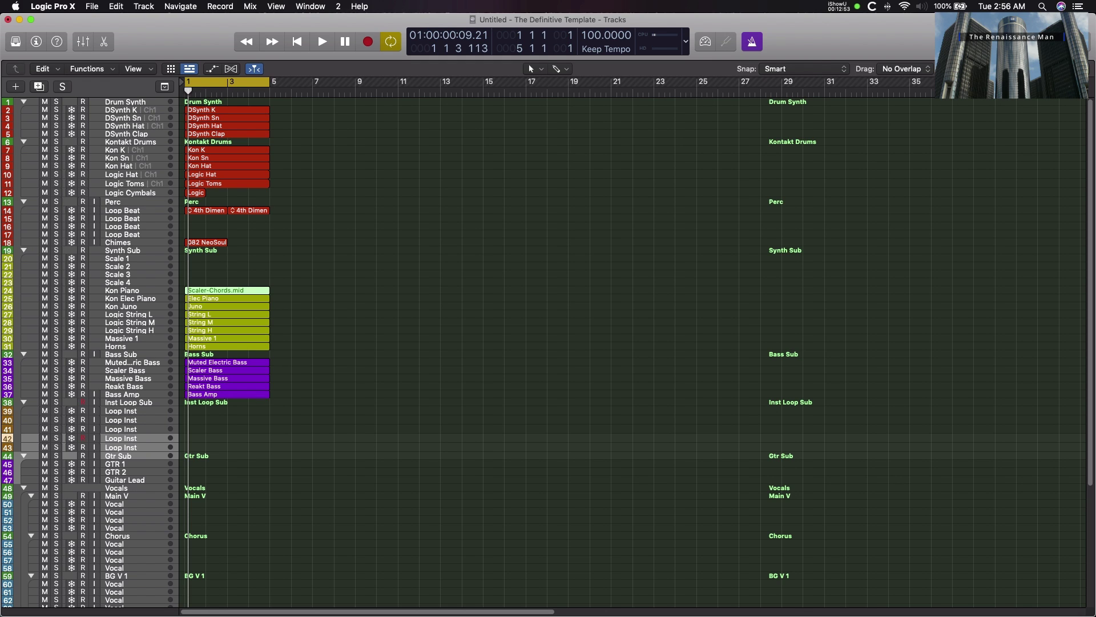
pyautogui.press('space')
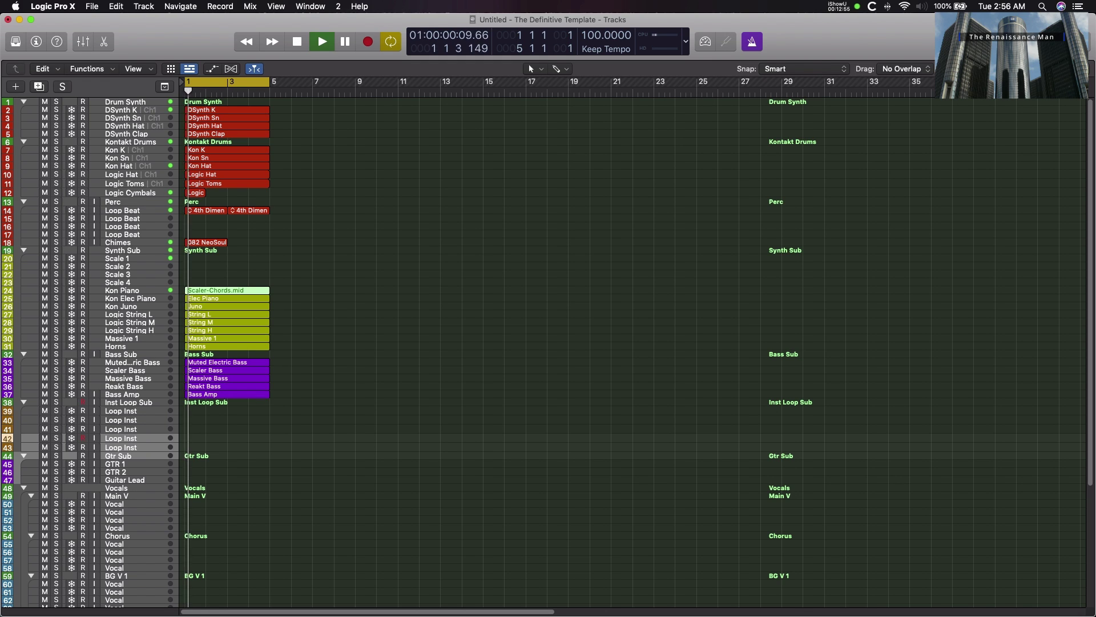
pyautogui.moveTo(233, 290); pyautogui.dragTo(224, 330)
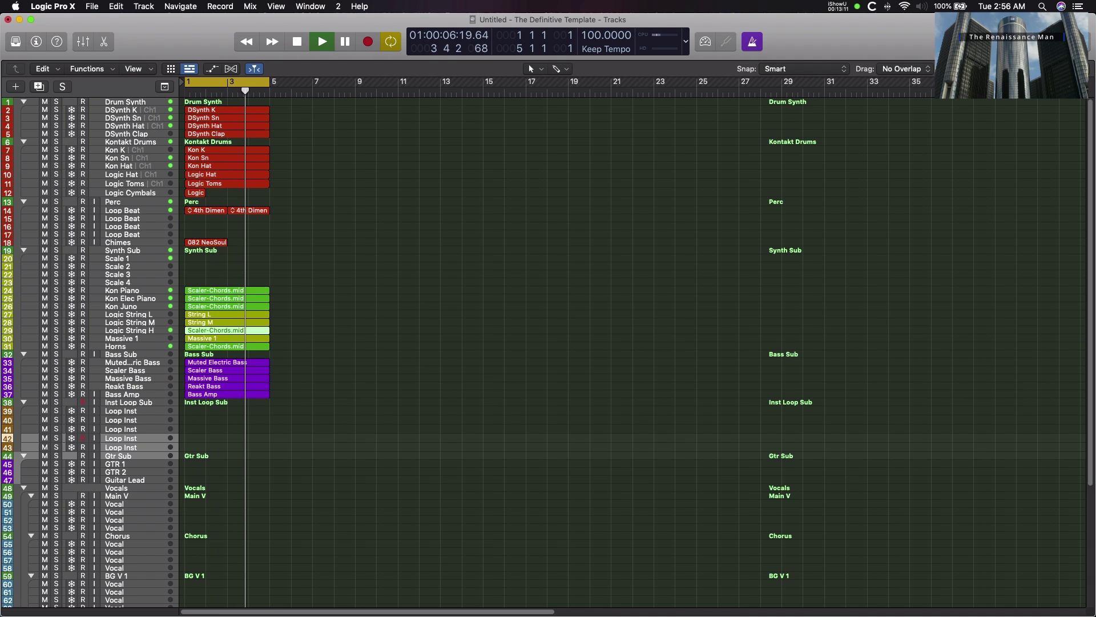
# Step: Change the Scale 1 track's Scaler 2 sound to Celestial Existence in the plug-in window, closing it when done
pyautogui.click(144, 257)
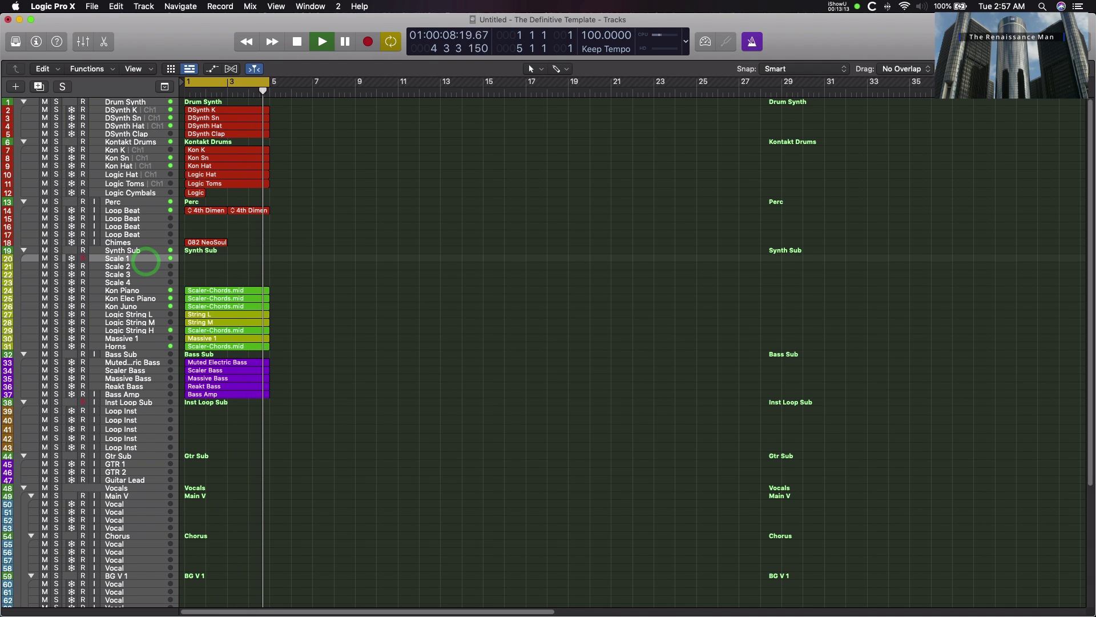
pyautogui.click(81, 40)
pyautogui.click(72, 283)
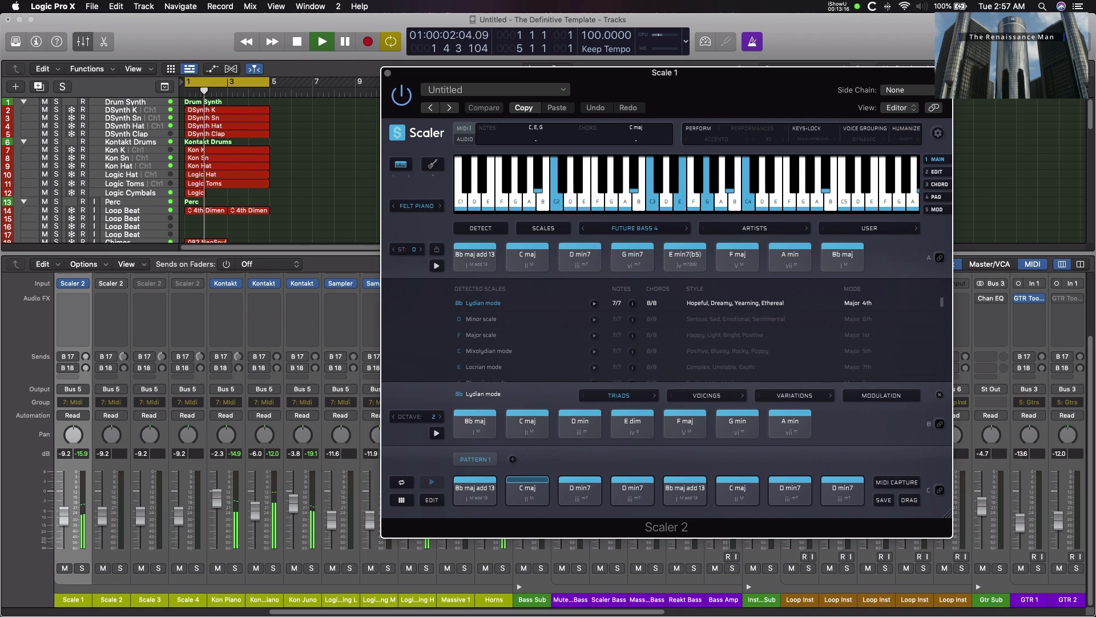
pyautogui.click(611, 81)
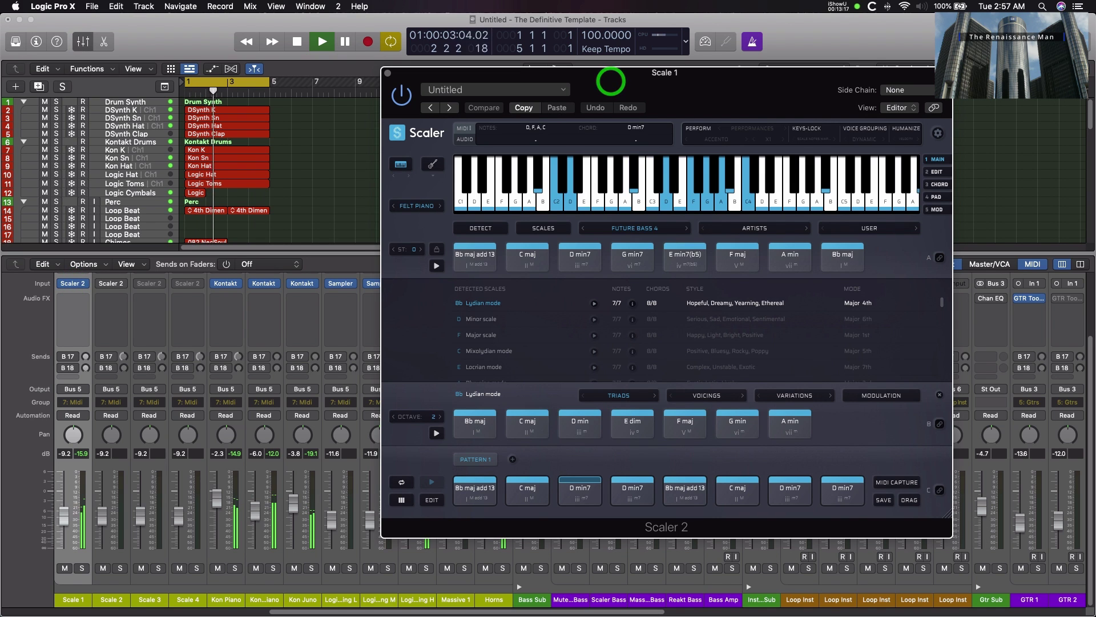
pyautogui.click(419, 205)
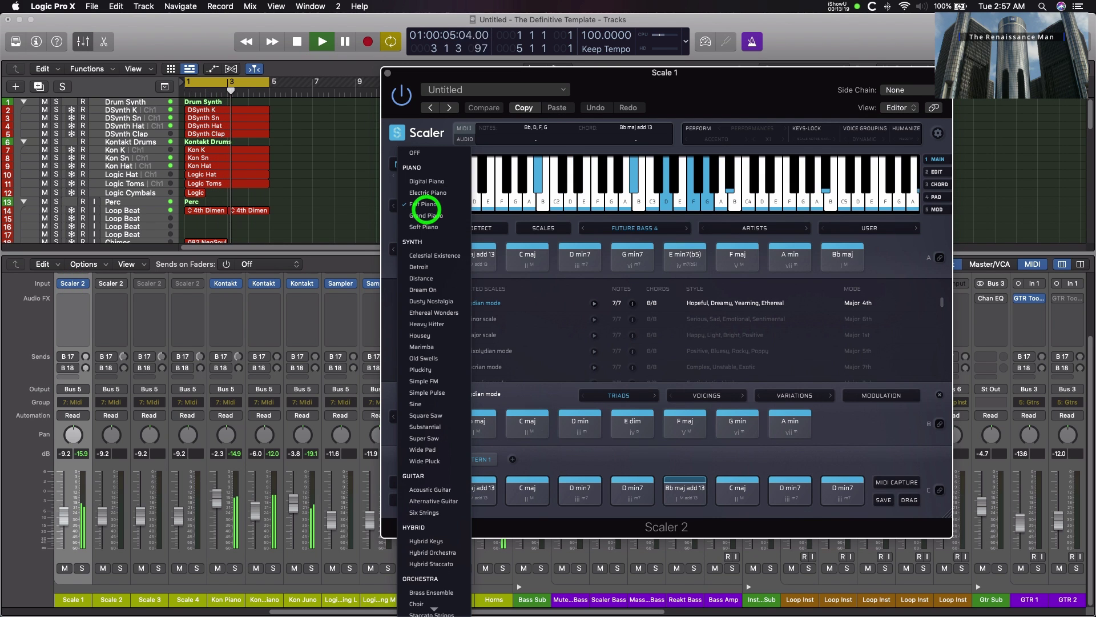
pyautogui.click(430, 257)
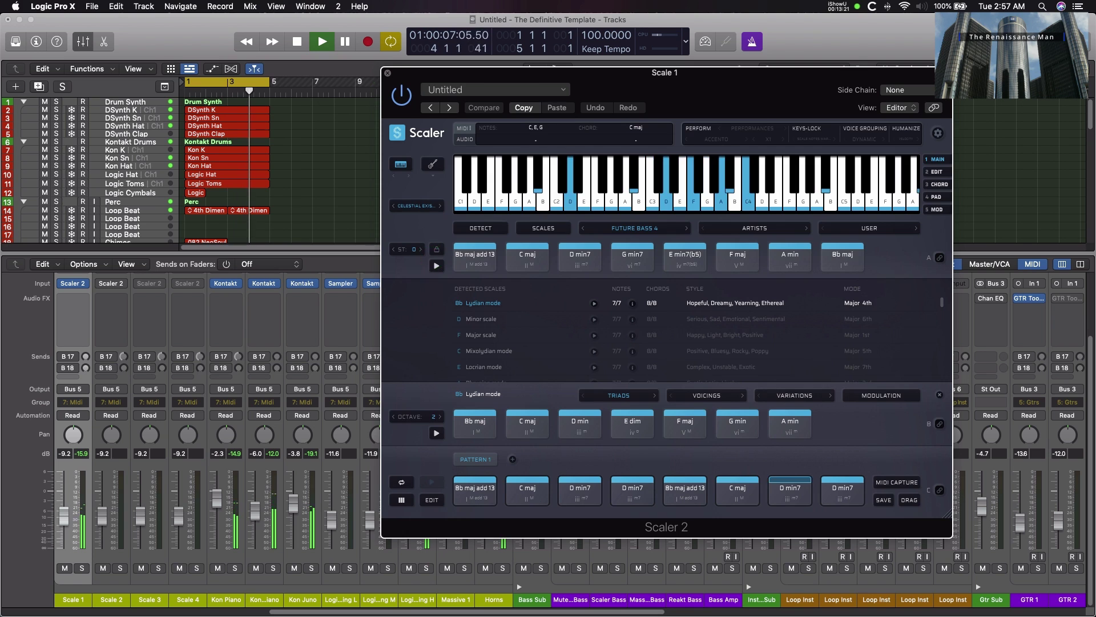
pyautogui.click(388, 73)
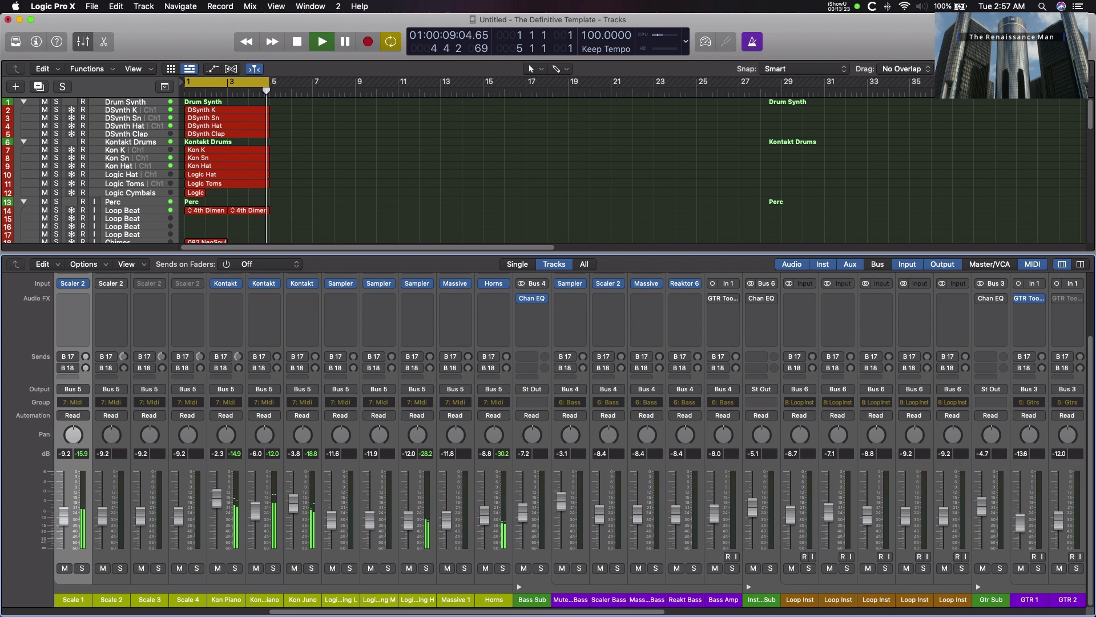
# Step: Raise the Scale 1 channel's volume to -5.5 dB, stop playback and hide the mixer
pyautogui.moveTo(298, 609); pyautogui.dragTo(221, 609)
pyautogui.moveTo(271, 517); pyautogui.dragTo(275, 505)
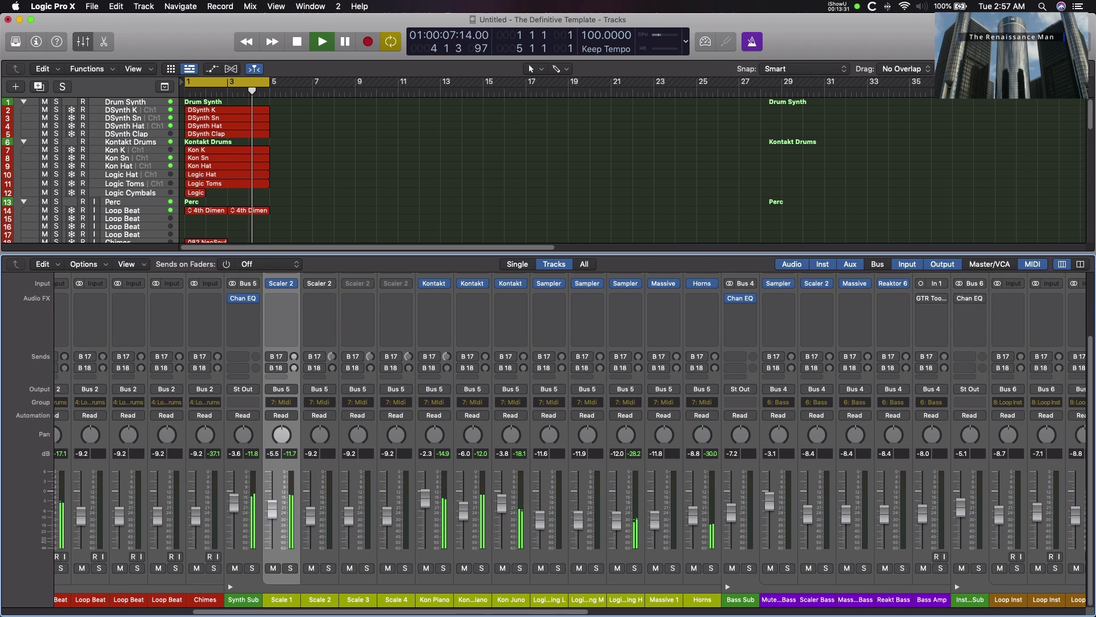
pyautogui.press('space')
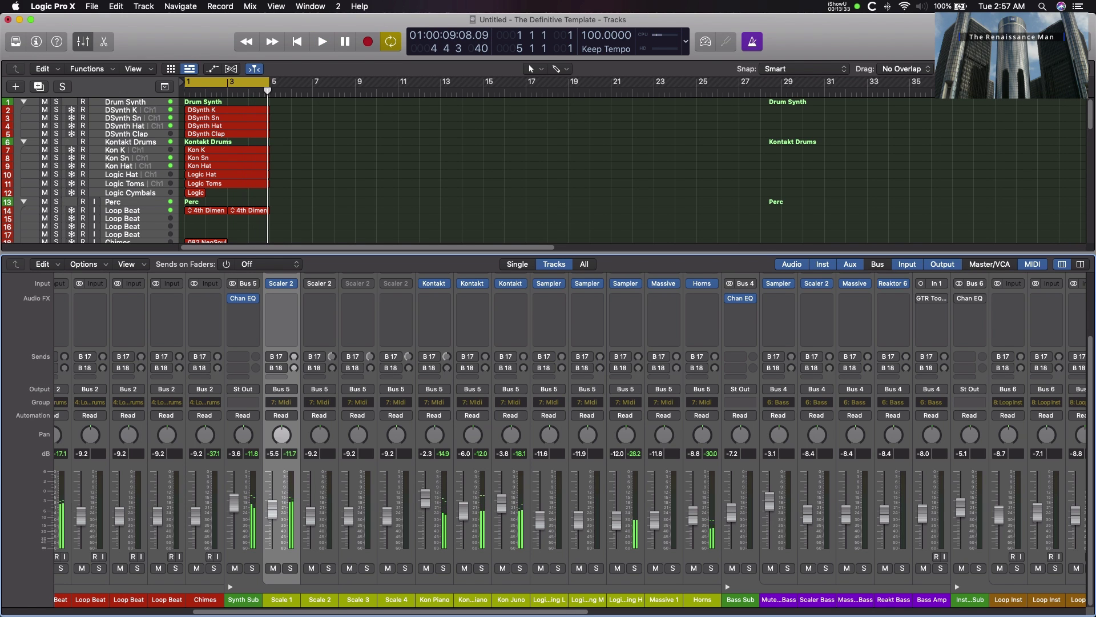
pyautogui.click(83, 42)
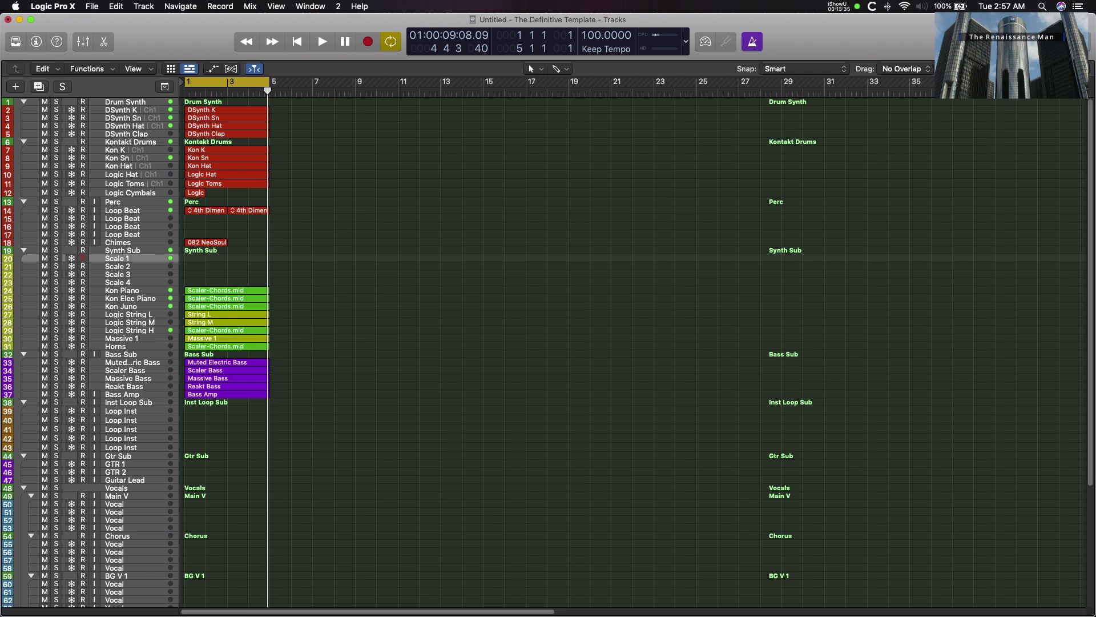